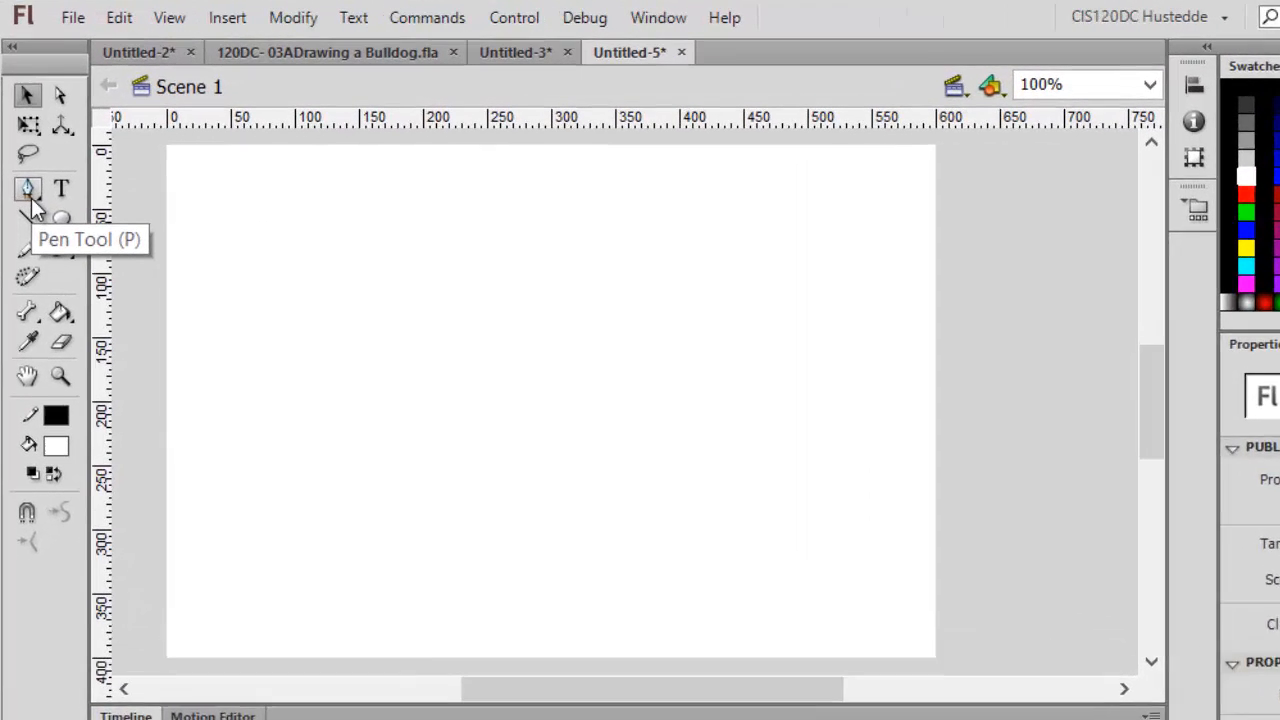
Step: Show the grid over the stage
click(236, 20)
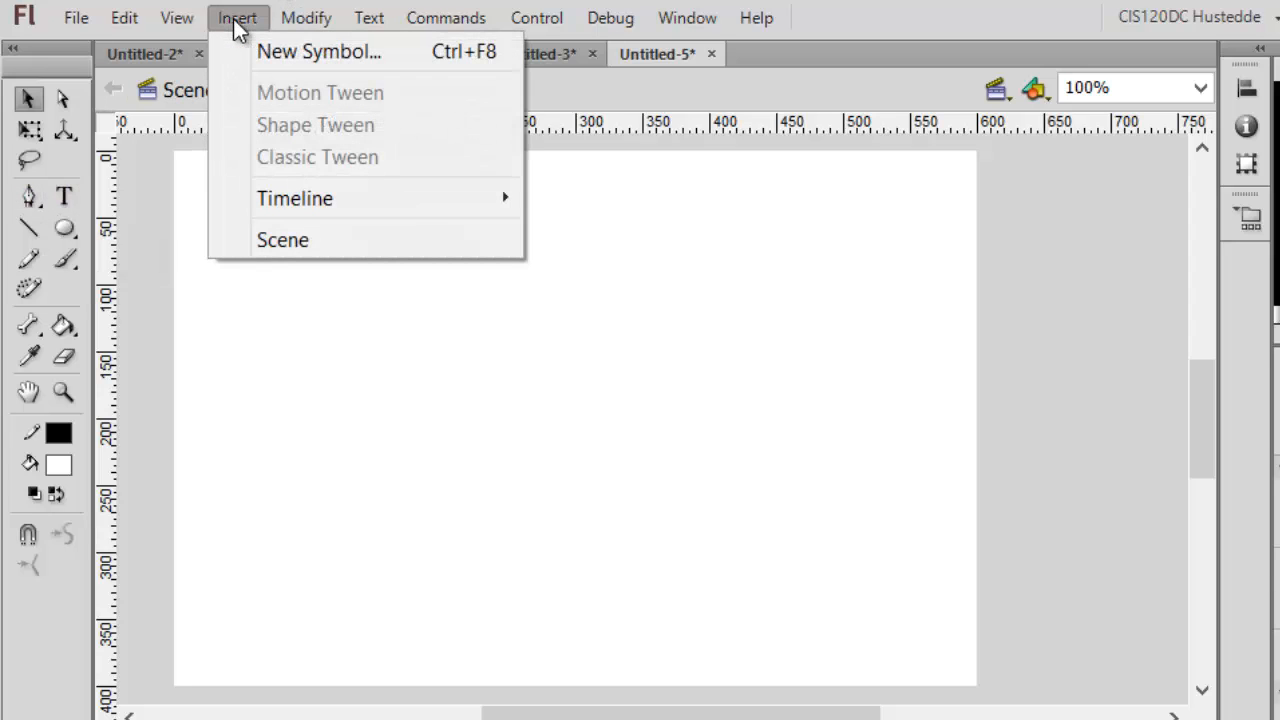
mouse_move(165, 20)
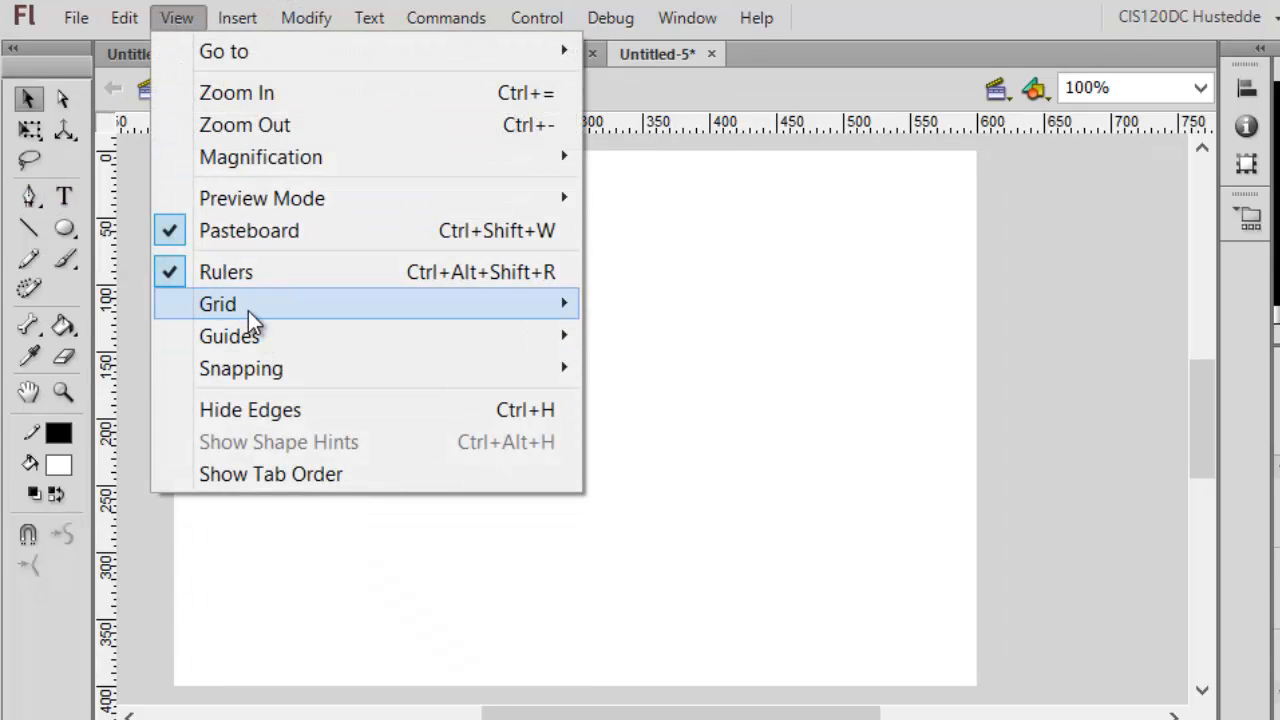
mouse_move(523, 313)
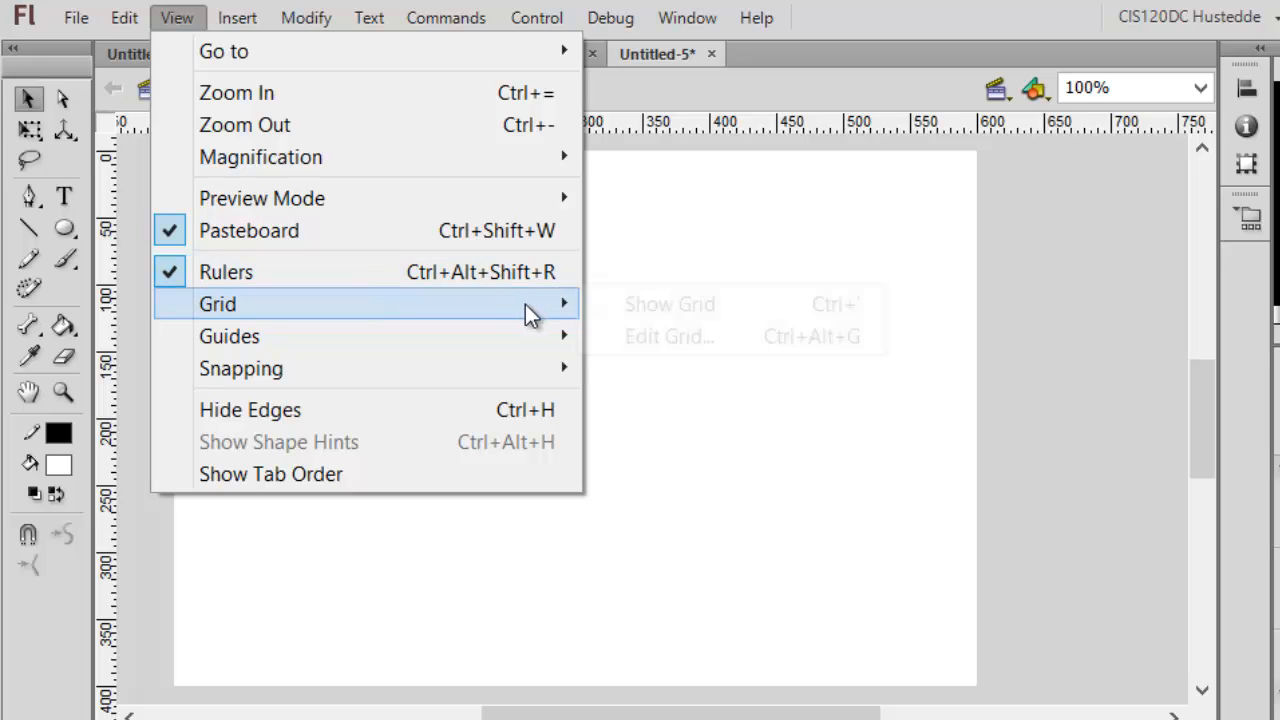
click(658, 302)
Step: Draw a closed isosceles triangle with the Pen tool on grid intersections, about 160 px wide and 160 px high
key(p)
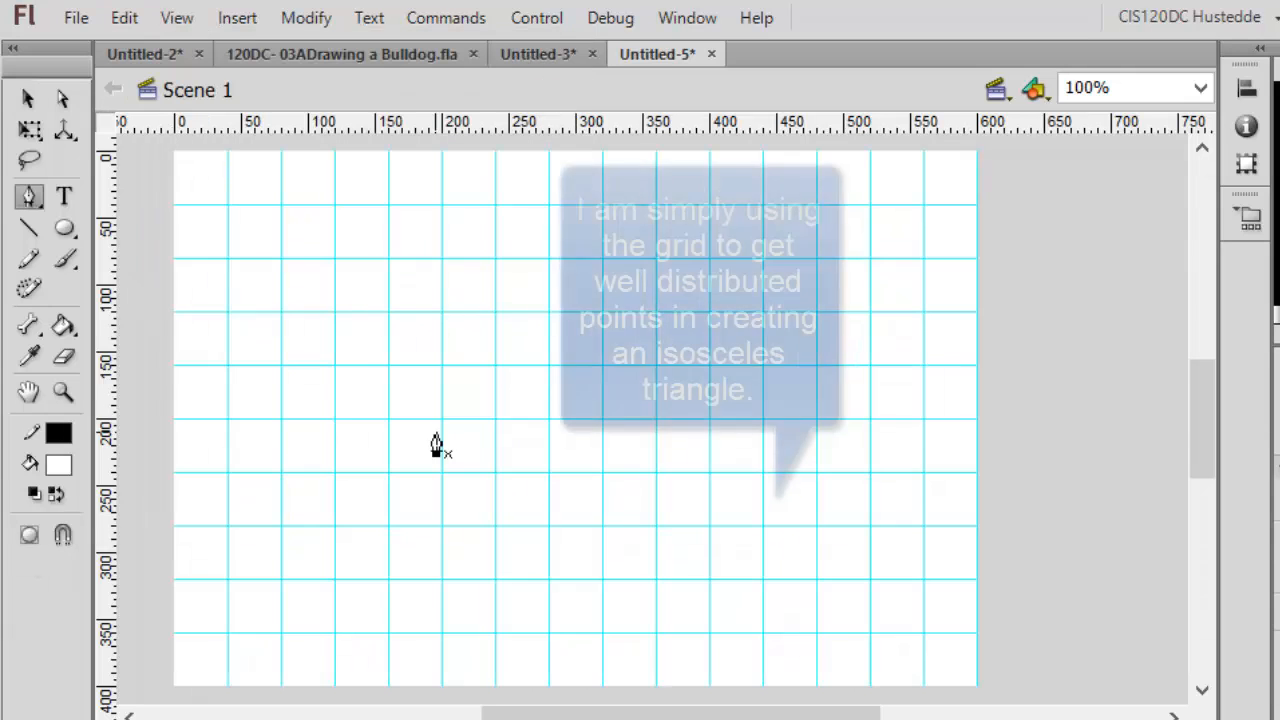
click(28, 203)
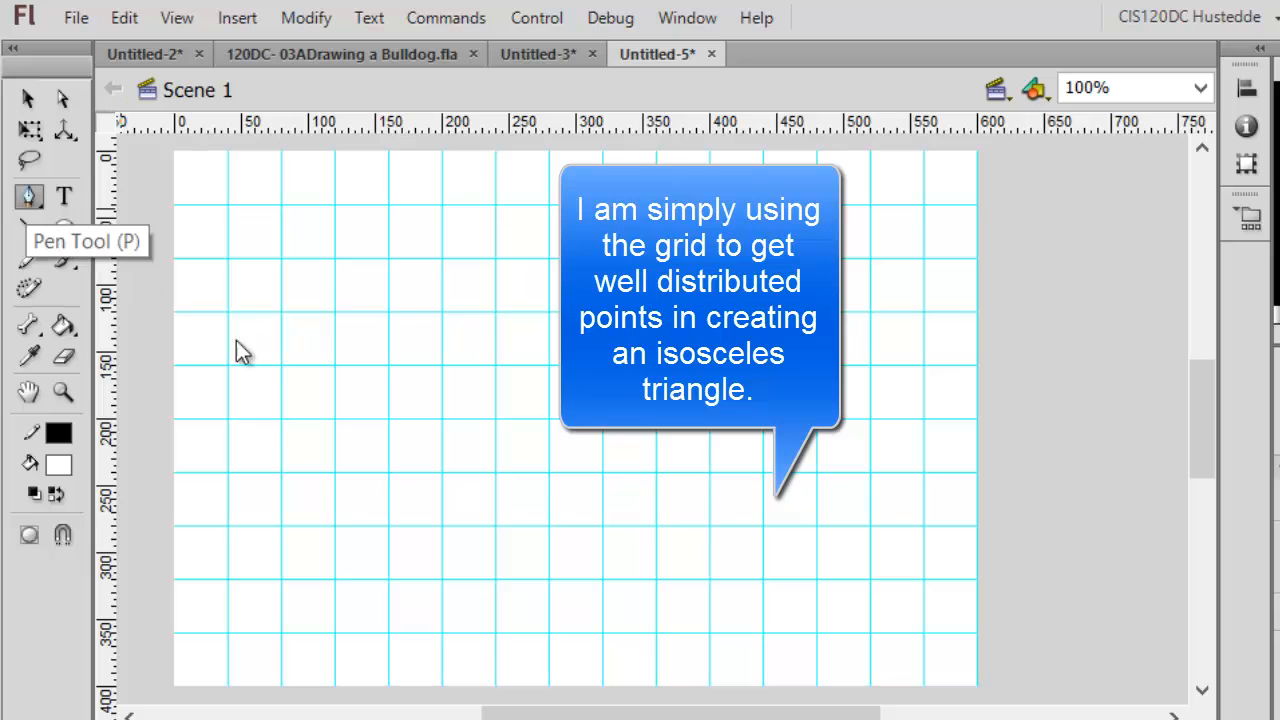
click(388, 473)
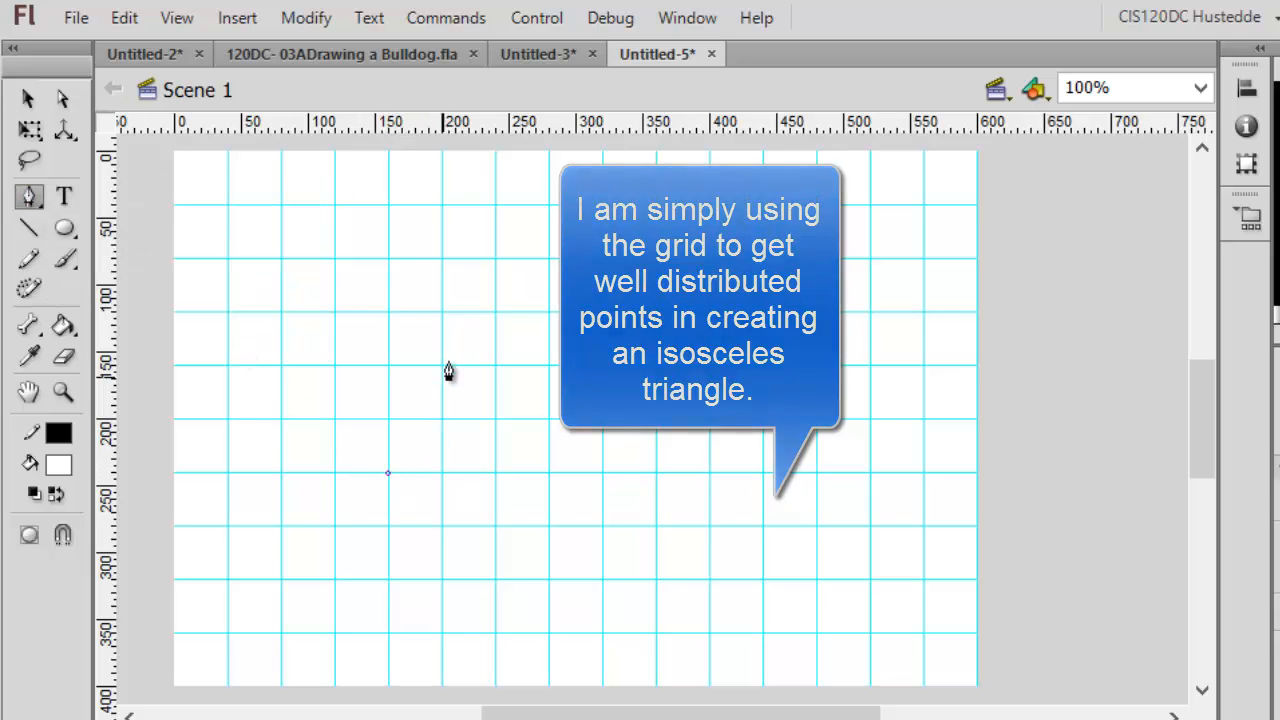
click(493, 262)
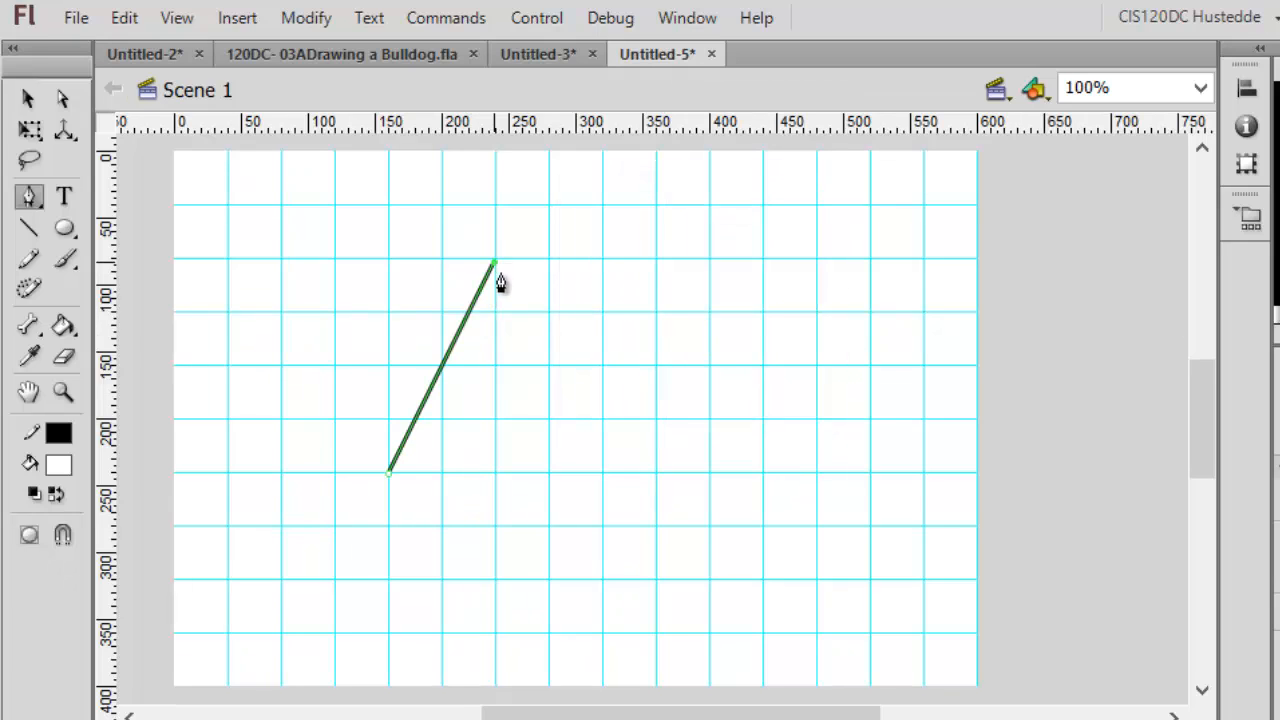
click(602, 472)
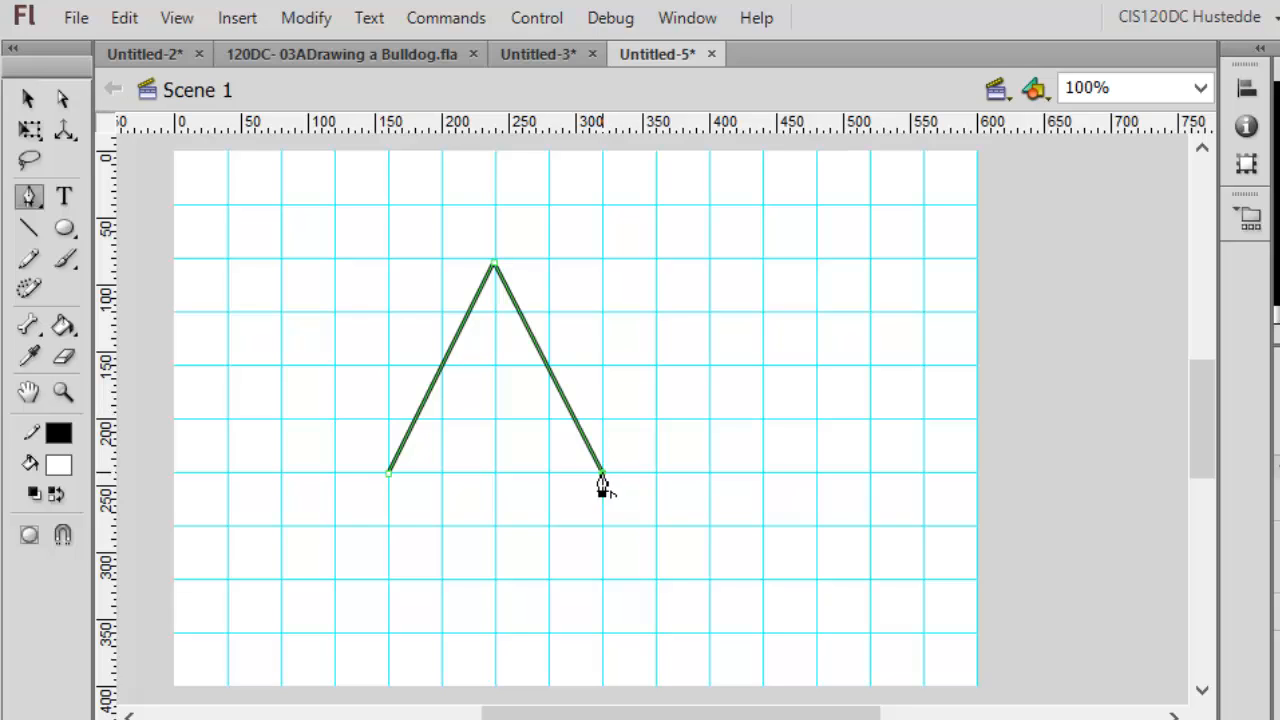
click(389, 473)
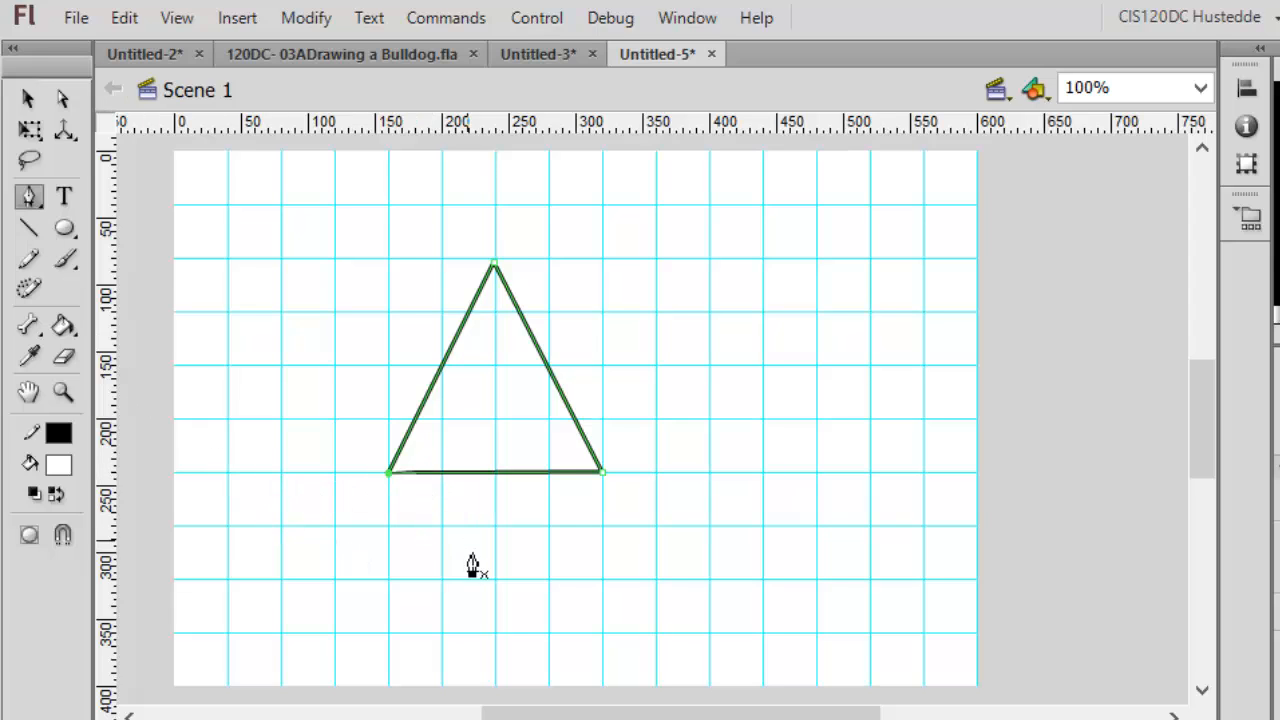
Step: Draw a closed, straight-edged four-sided shape below the triangle, spanning about 240 px horizontally and 120 px vertically
click(497, 580)
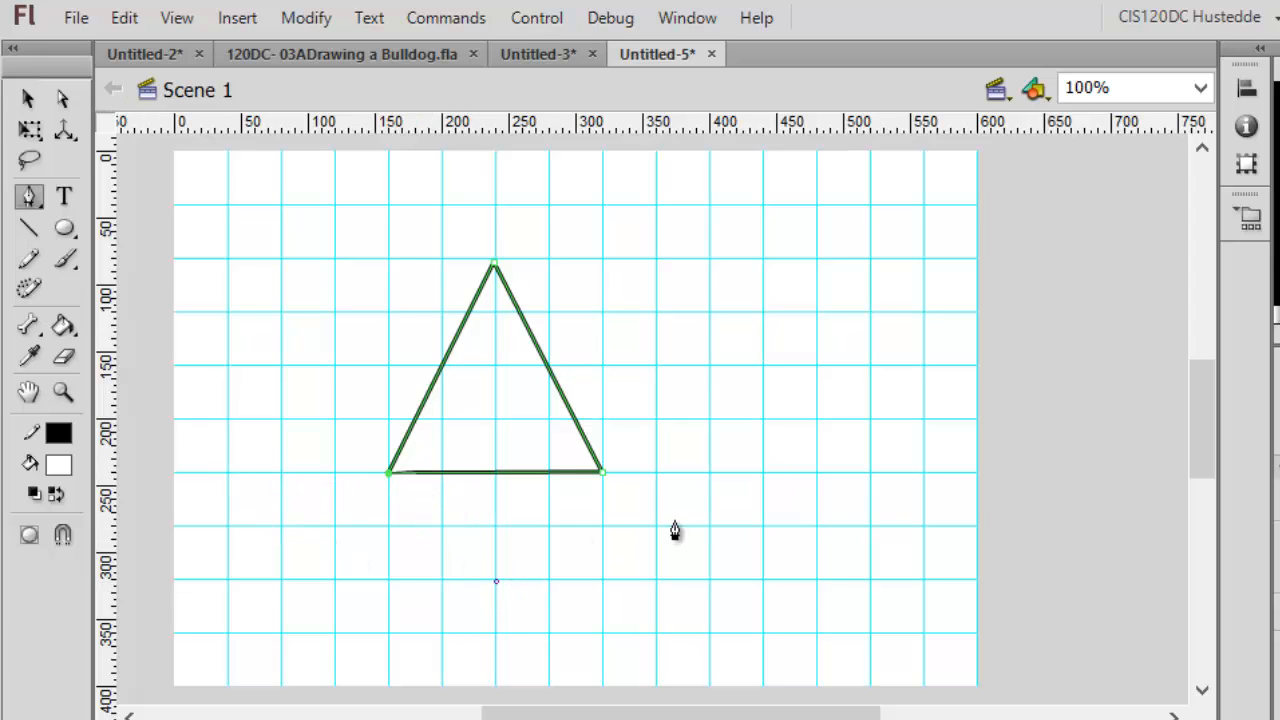
click(712, 476)
click(819, 577)
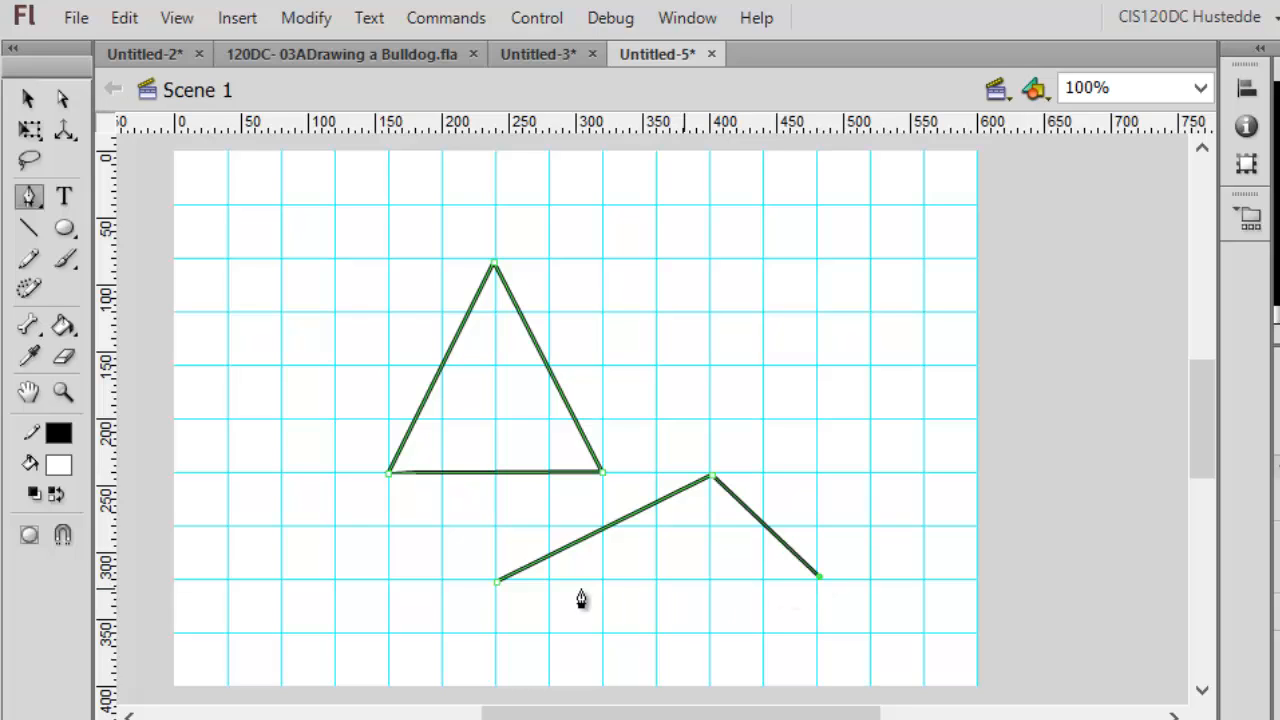
click(710, 631)
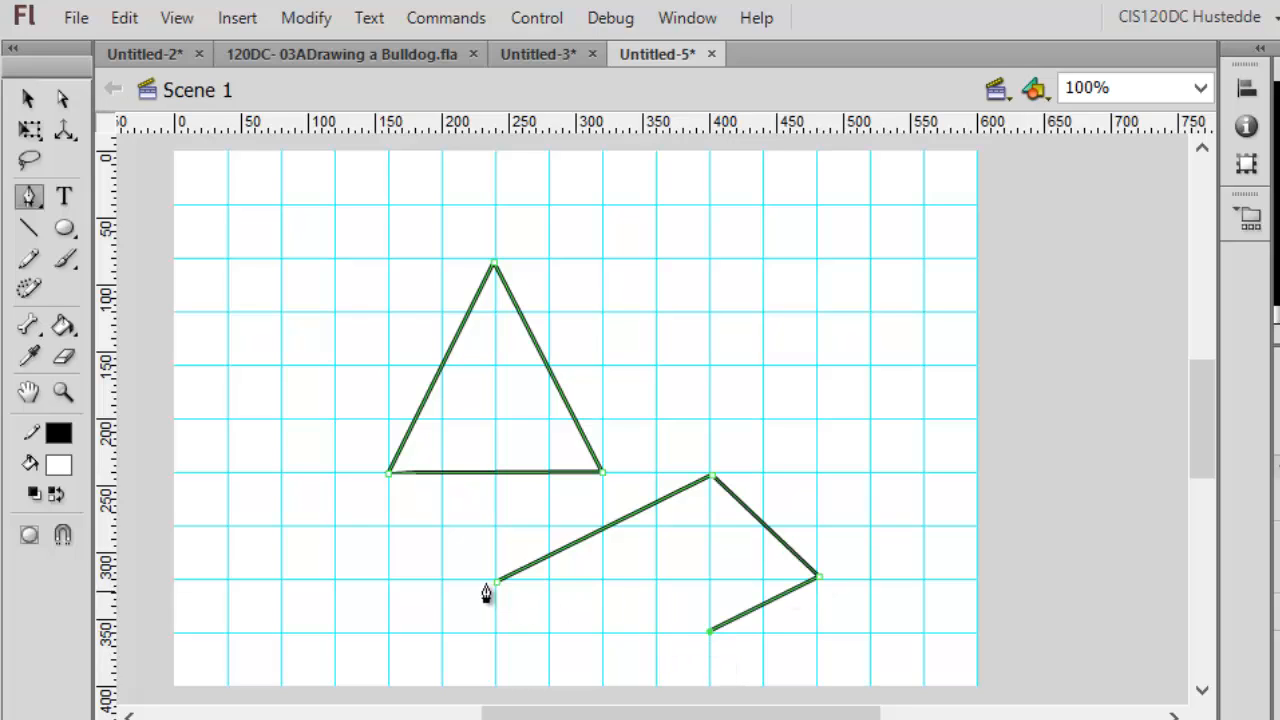
click(500, 582)
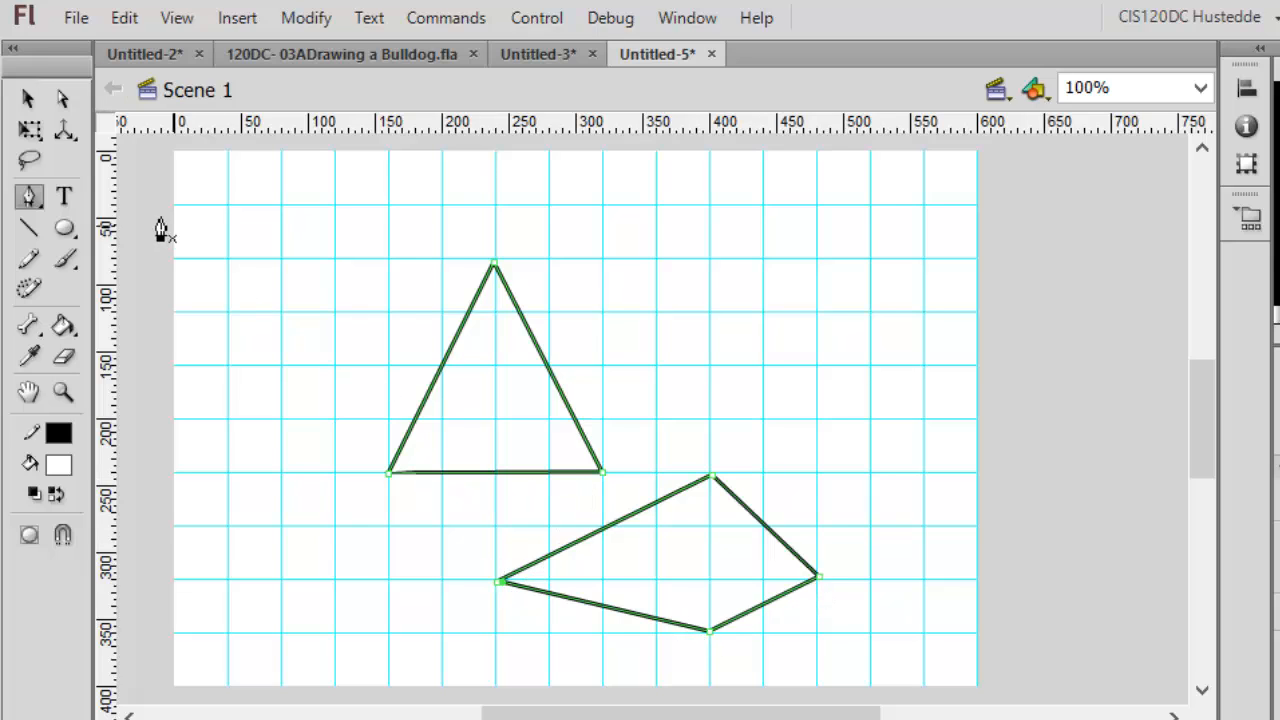
Step: Select the triangle and the four-sided shape together and delete them
click(26, 99)
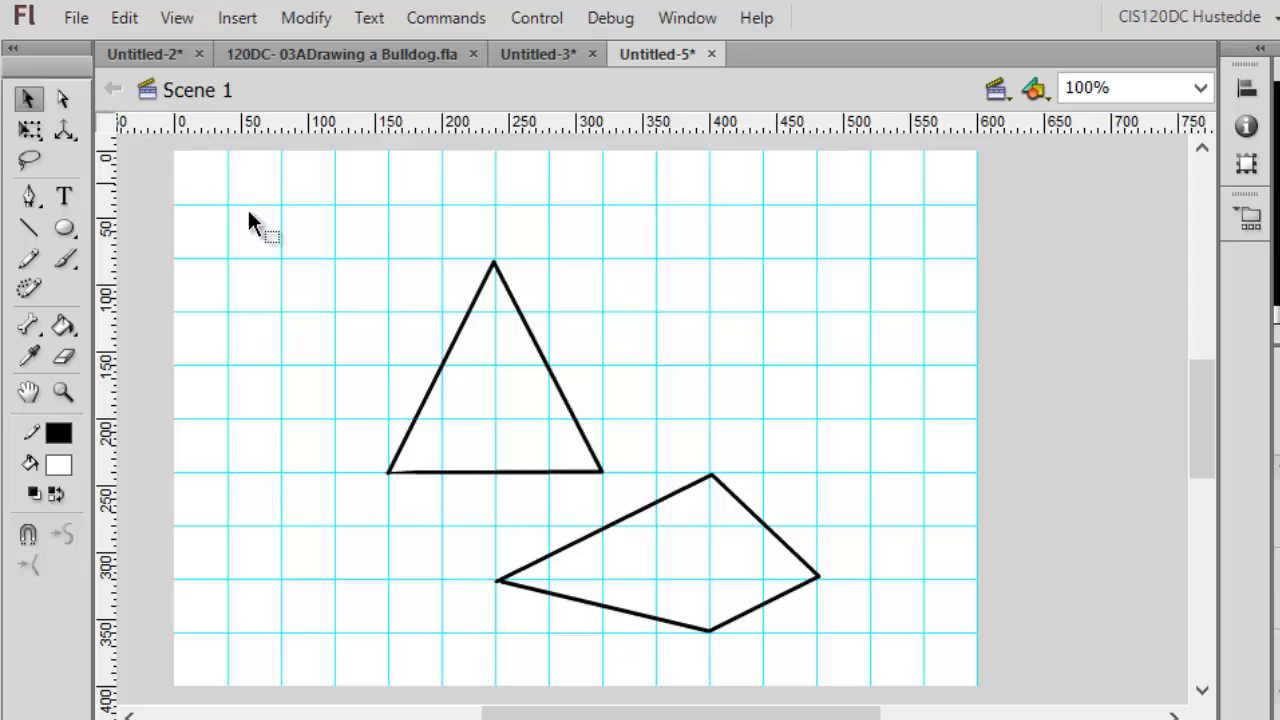
mouse_move(220, 172)
mouse_down()
mouse_move(971, 700)
mouse_move(900, 640)
mouse_move(910, 656)
mouse_up()
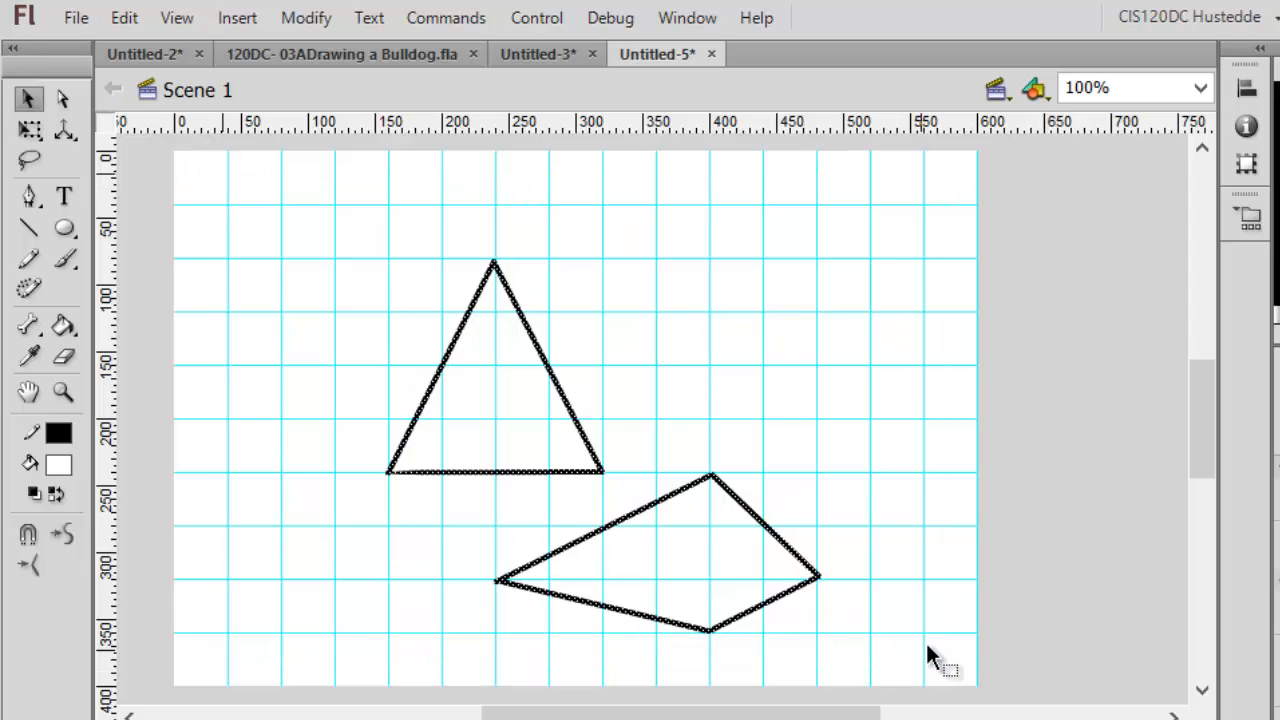
key(Delete)
Step: Draw a closed shape with flowing curved sides using the Pen tool, plus a separate short open arc beside it
click(29, 196)
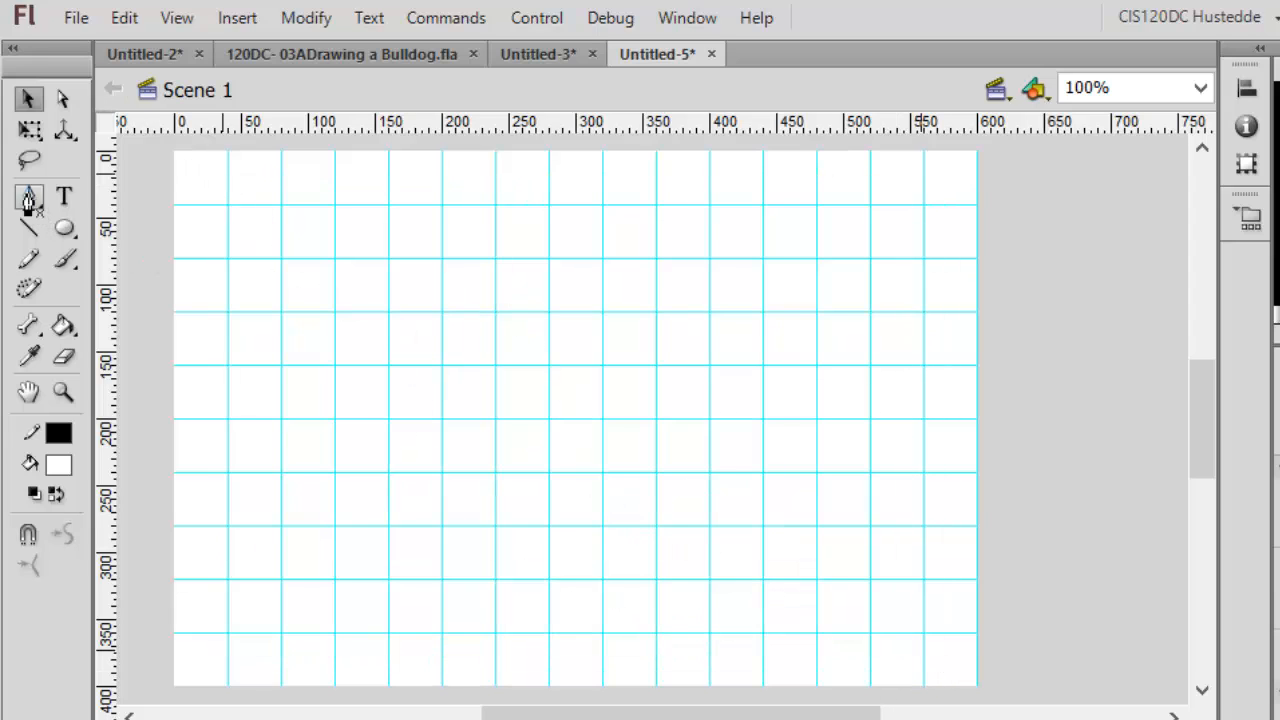
click(391, 415)
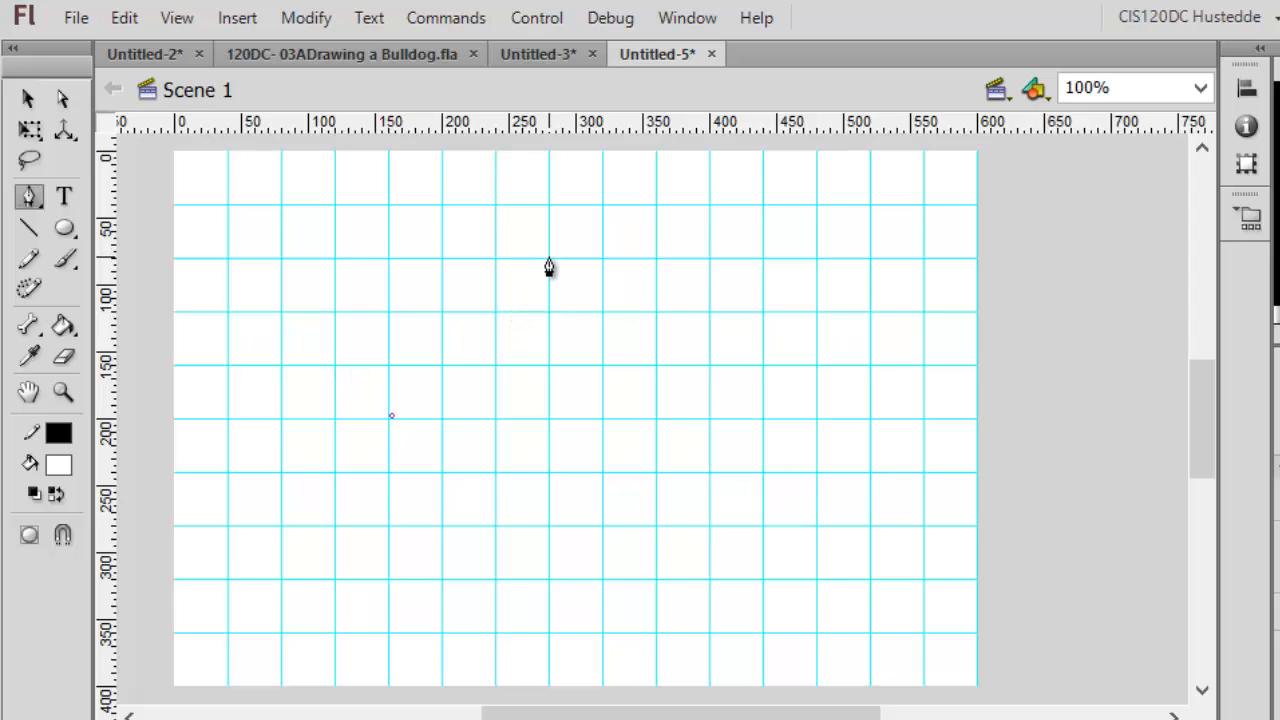
drag(549, 258, 718, 281)
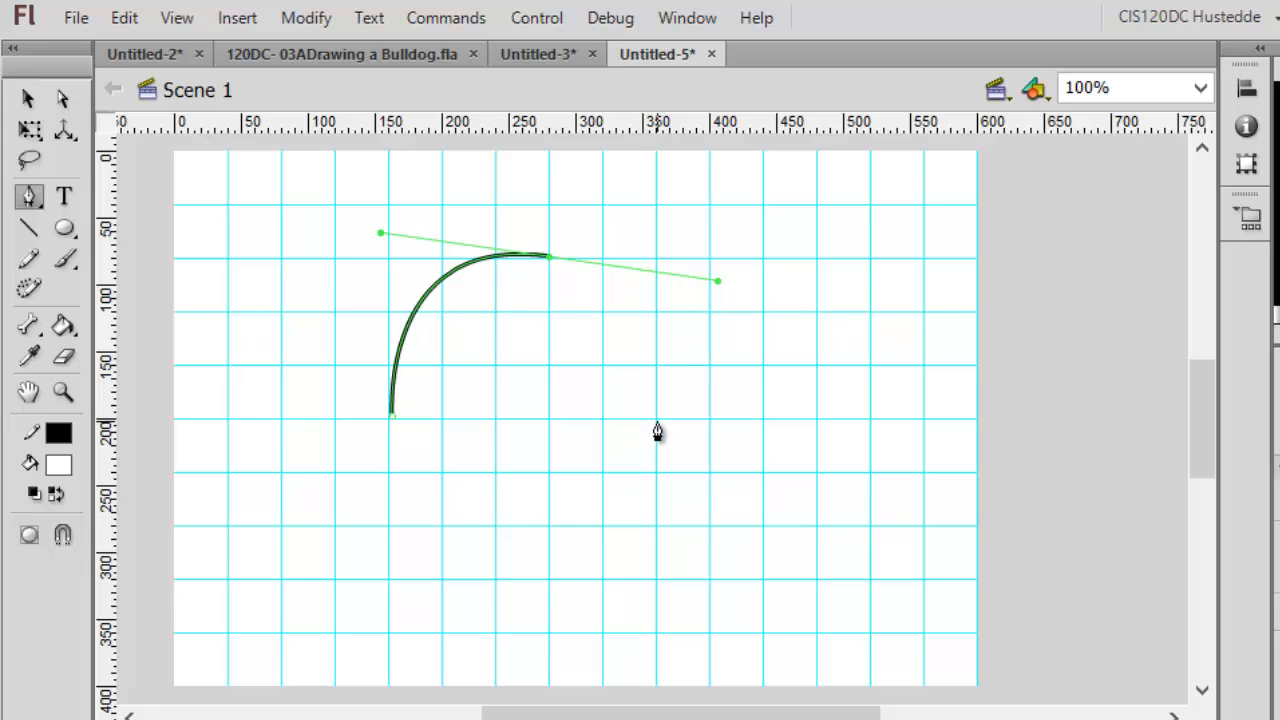
mouse_move(655, 420)
mouse_down()
mouse_move(651, 523)
mouse_move(889, 530)
mouse_move(927, 548)
mouse_up()
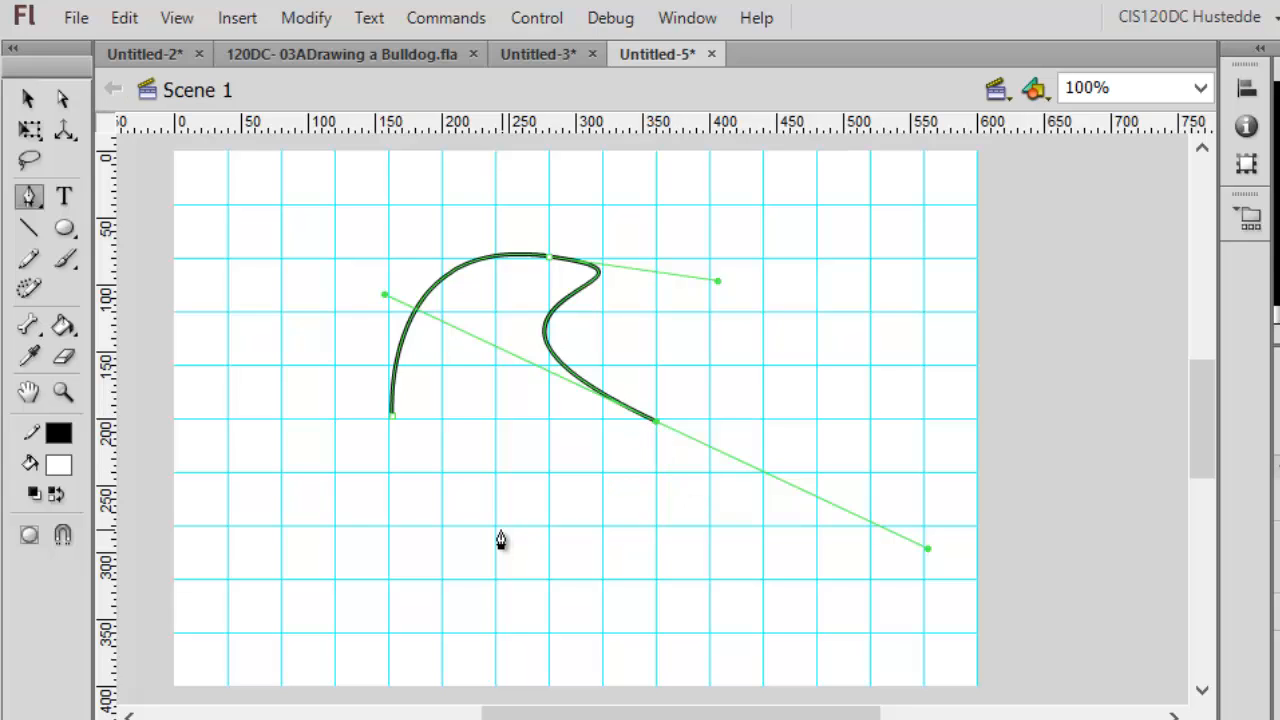
drag(499, 530, 386, 494)
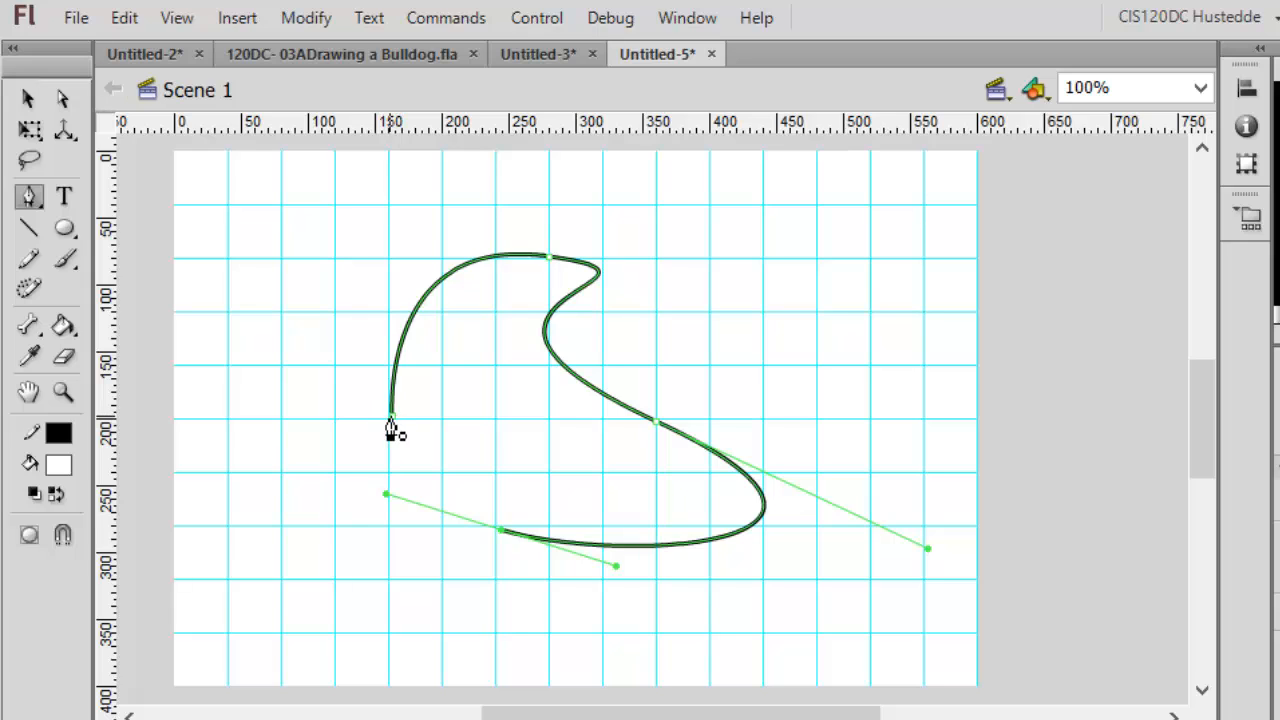
drag(392, 418, 206, 383)
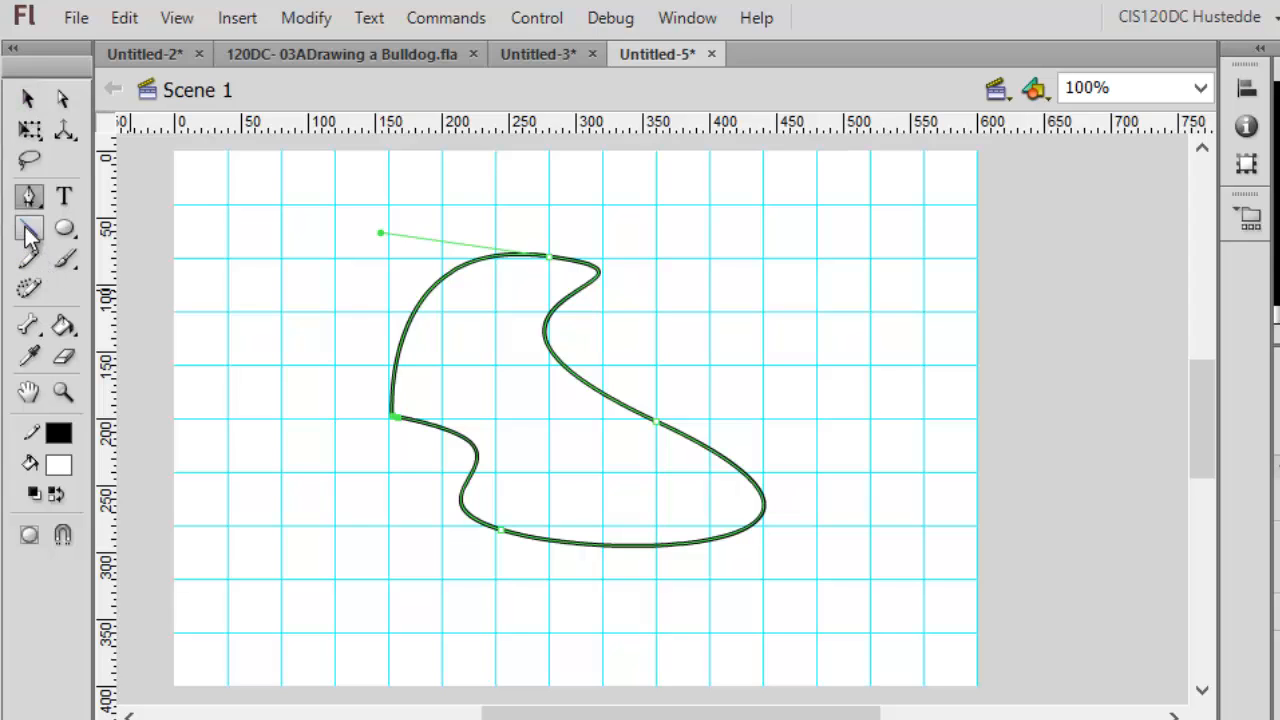
click(824, 304)
drag(891, 472, 780, 619)
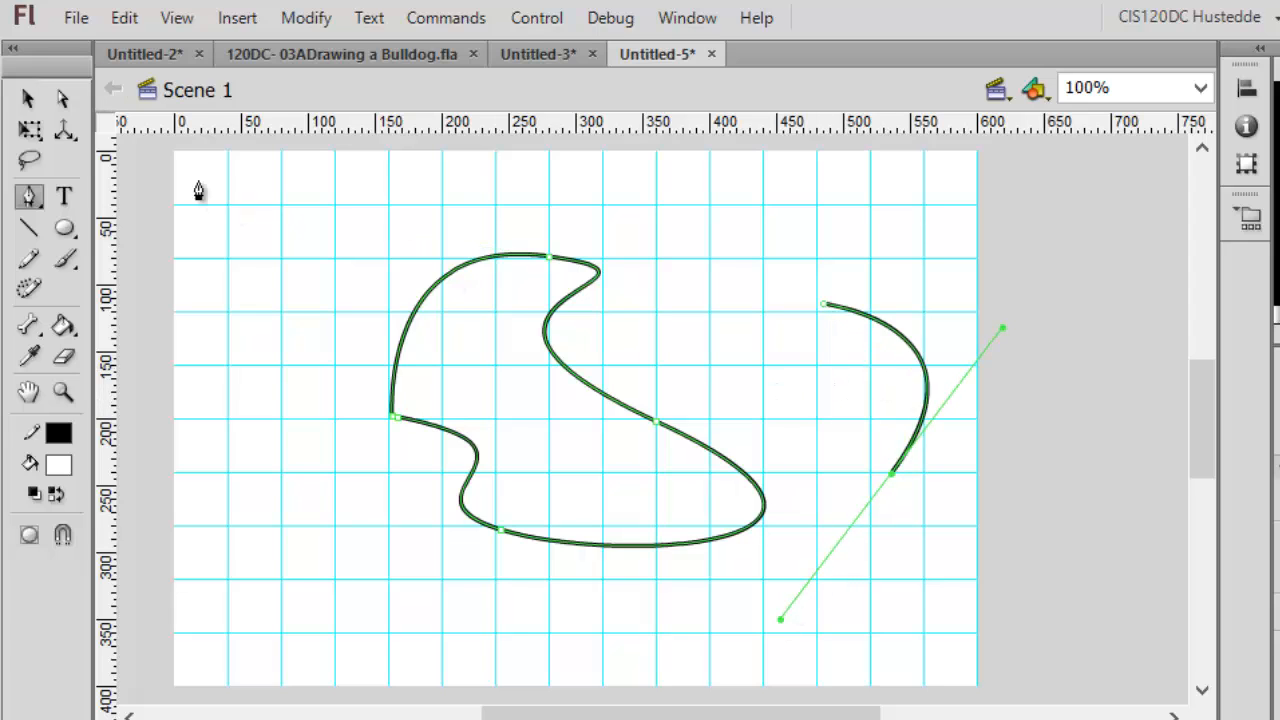
Step: Select the closed curved shape and the open arc and delete both
click(28, 98)
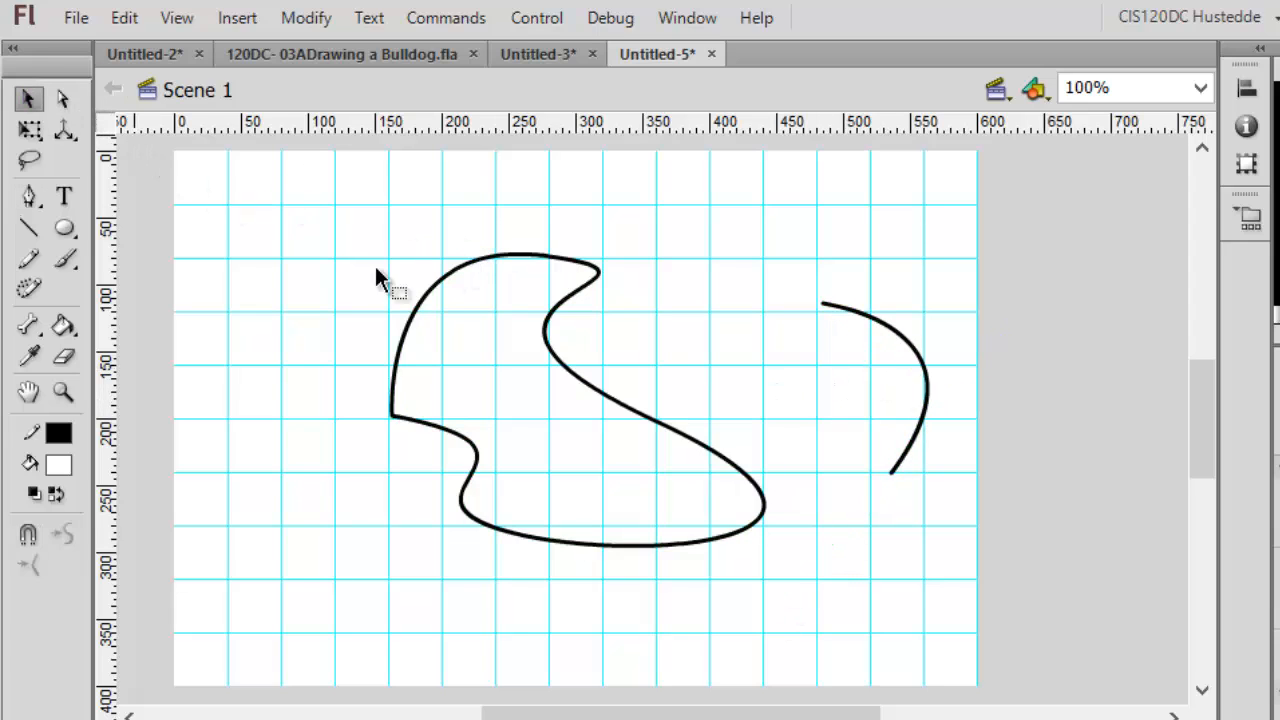
mouse_move(274, 184)
mouse_down()
mouse_move(1130, 700)
mouse_move(1042, 632)
mouse_up()
key(Delete)
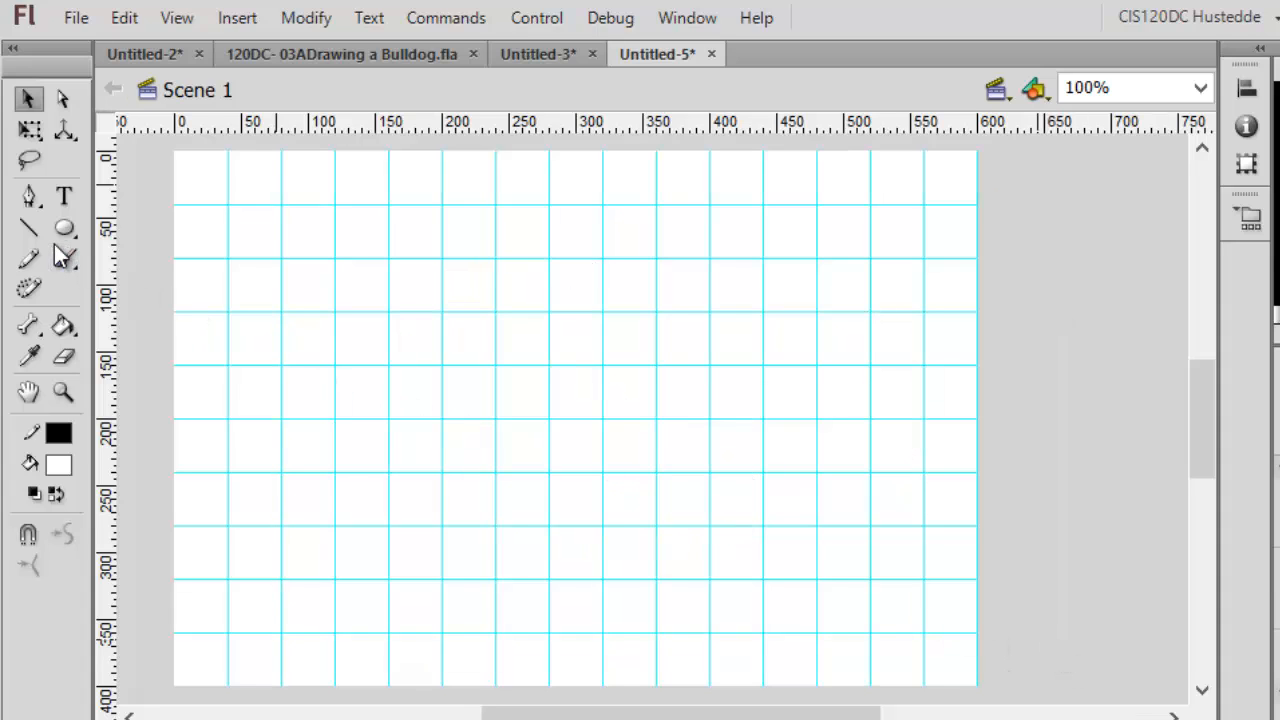
Step: Draw an open fin-shaped path with the Pen tool: two curved segments meeting in a sharp corner at about x 280, y 80
click(29, 197)
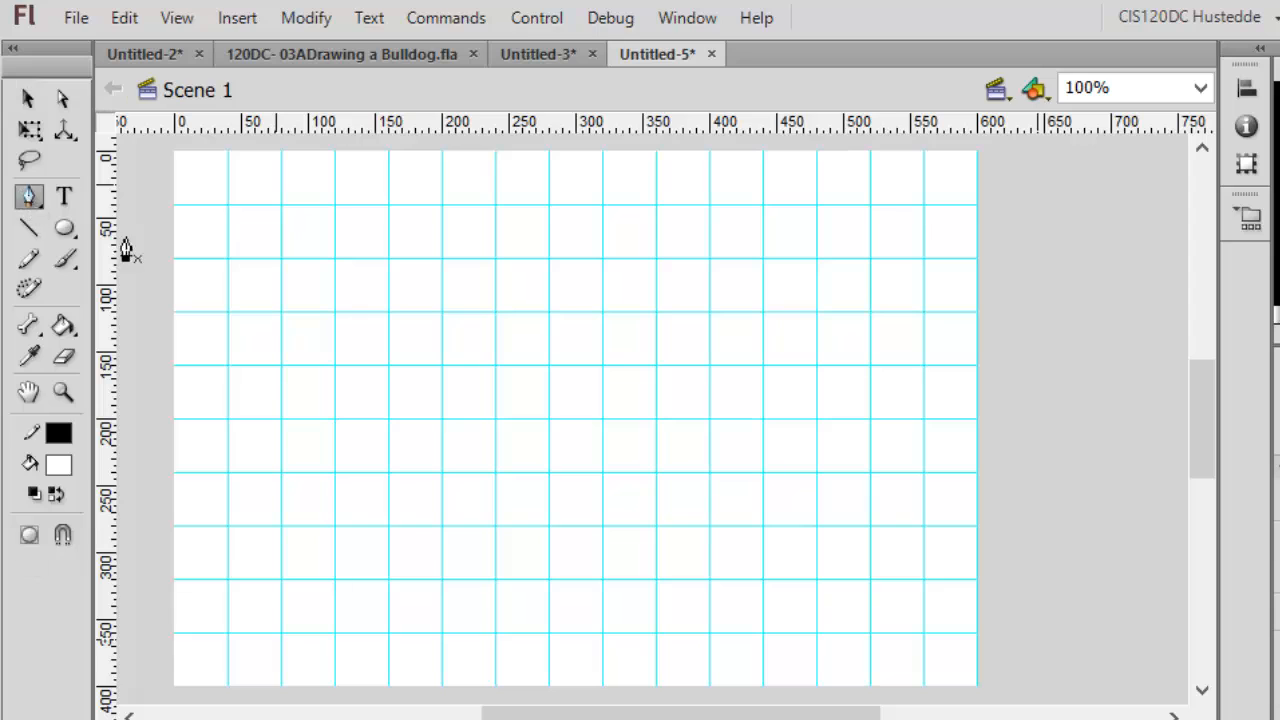
click(390, 468)
mouse_move(546, 260)
mouse_down()
mouse_move(727, 274)
mouse_move(697, 262)
mouse_up()
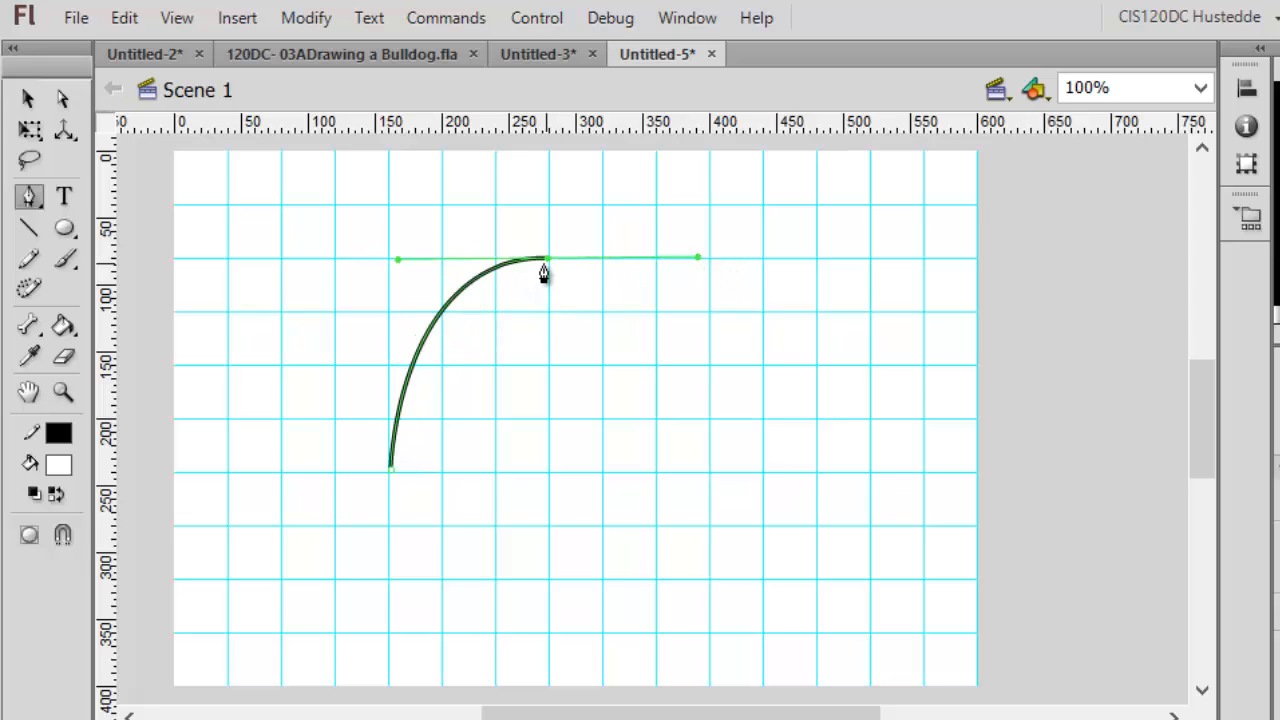
click(518, 472)
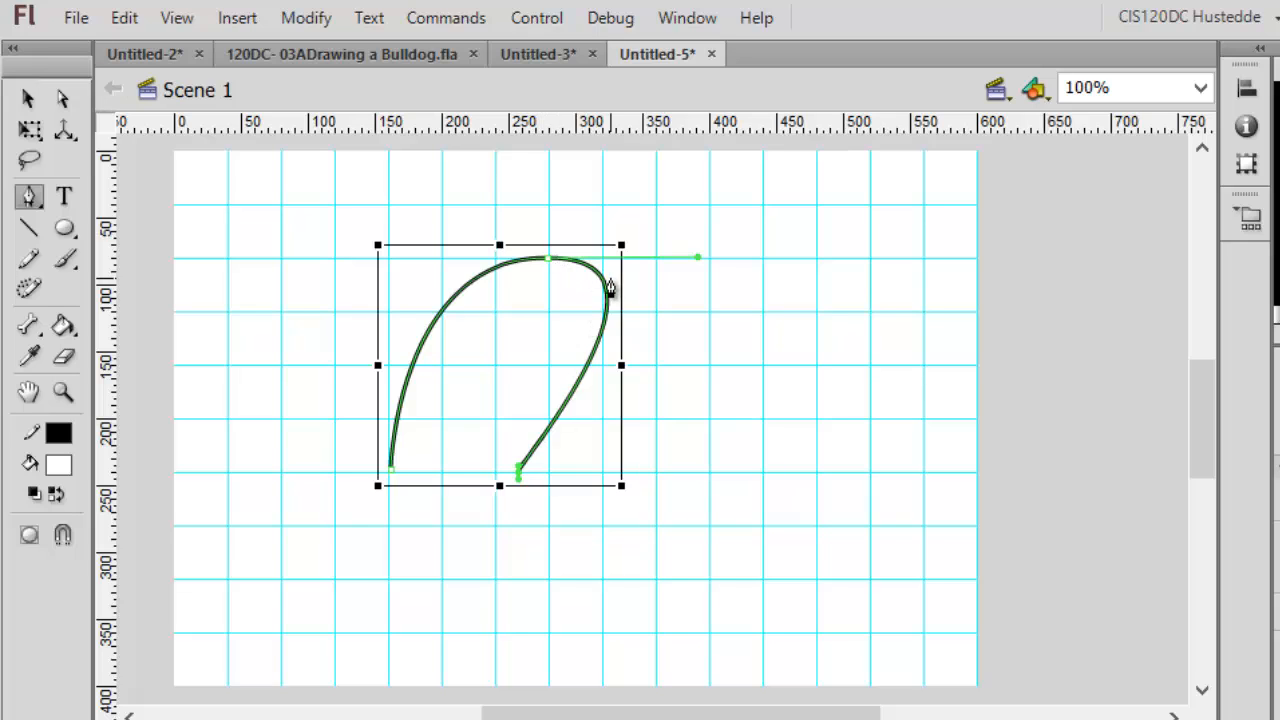
key(ctrl+z)
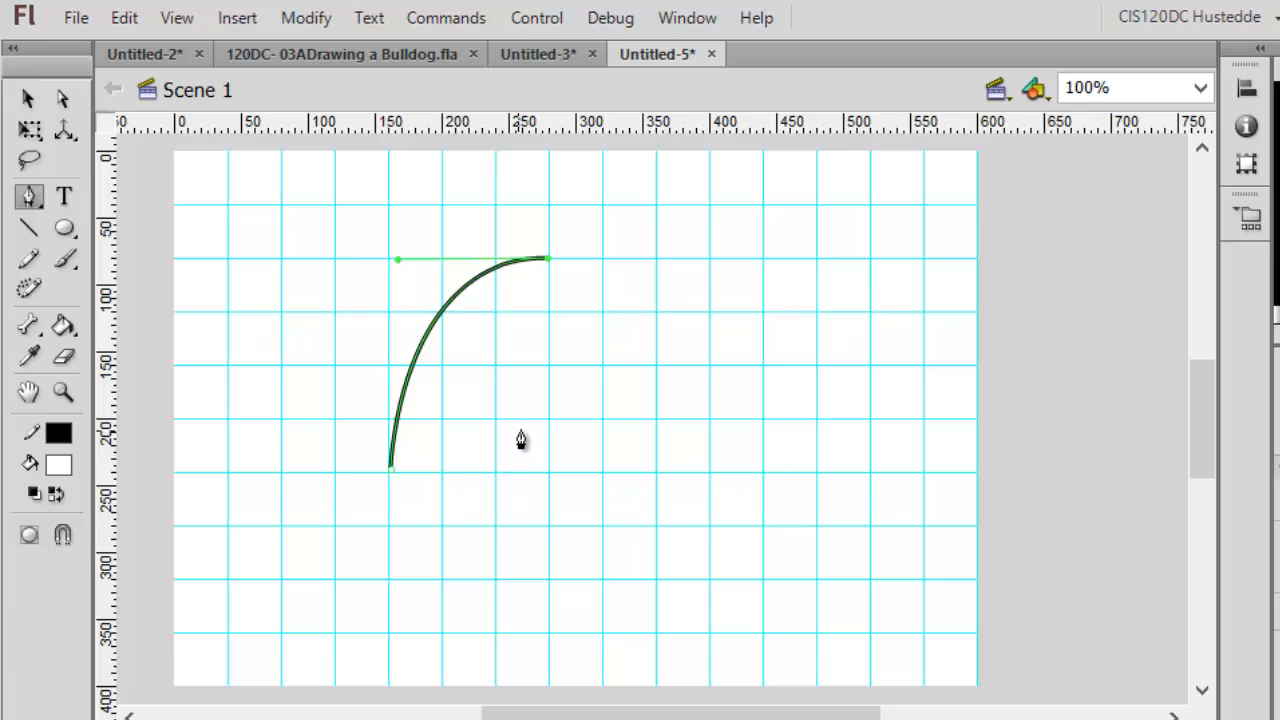
drag(517, 441, 570, 510)
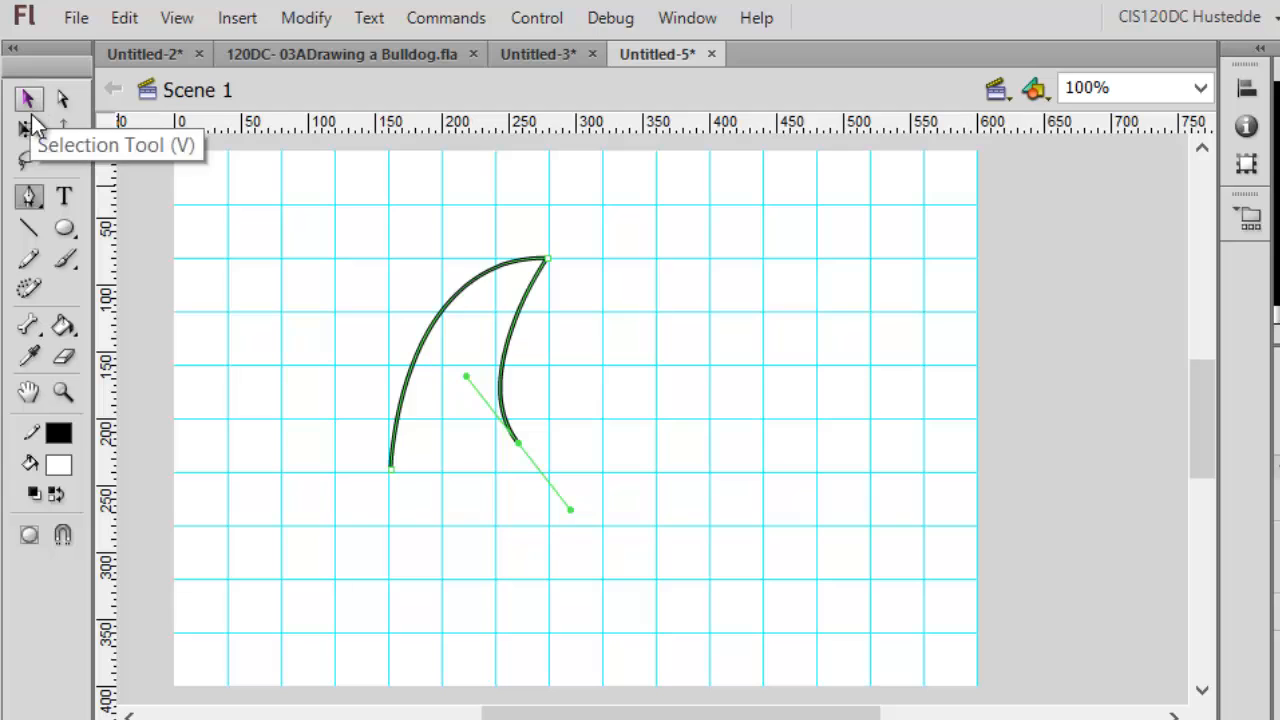
Step: Add extra anchor points on both curved segments of the fin-shaped path with the Add Anchor Point tool
click(38, 206)
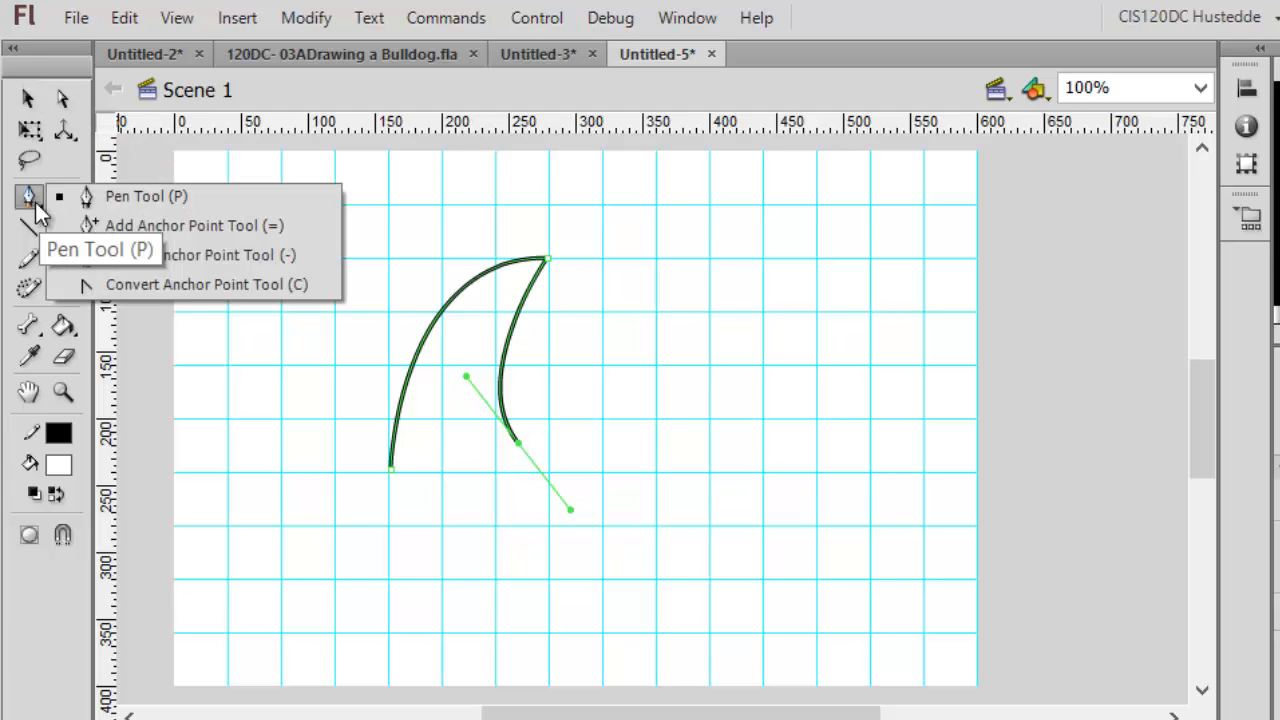
click(228, 226)
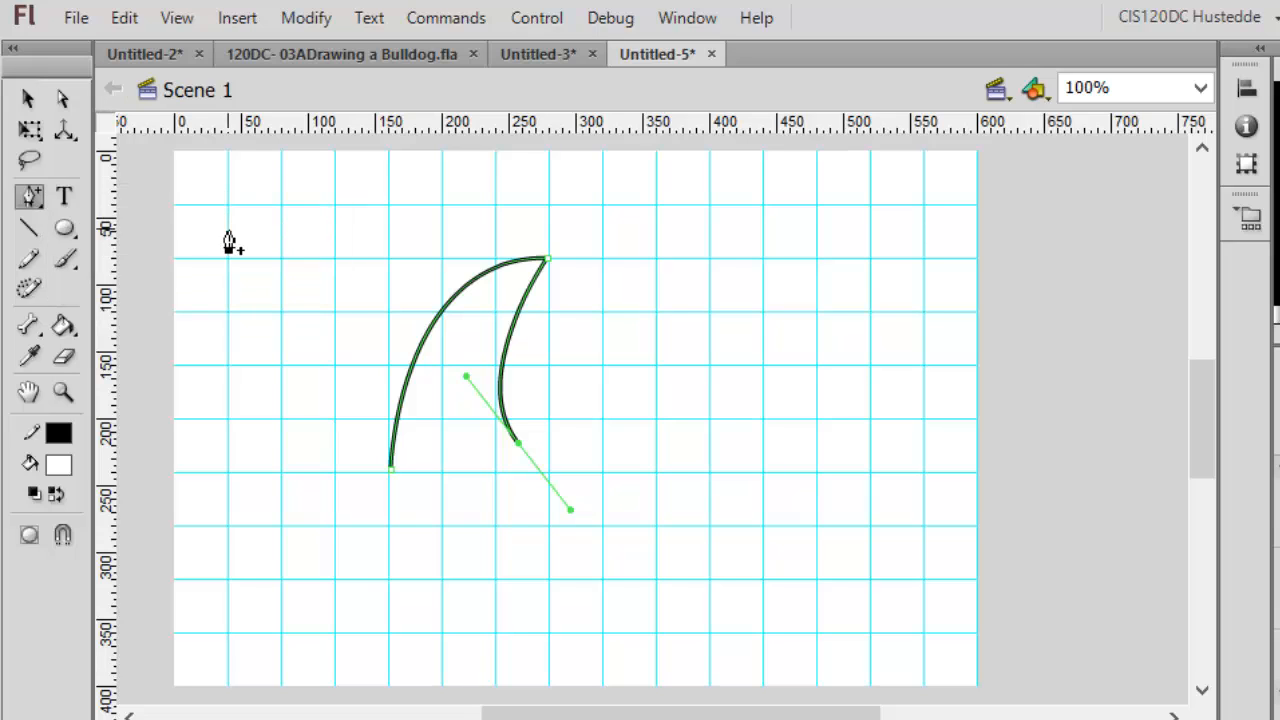
click(441, 322)
click(509, 338)
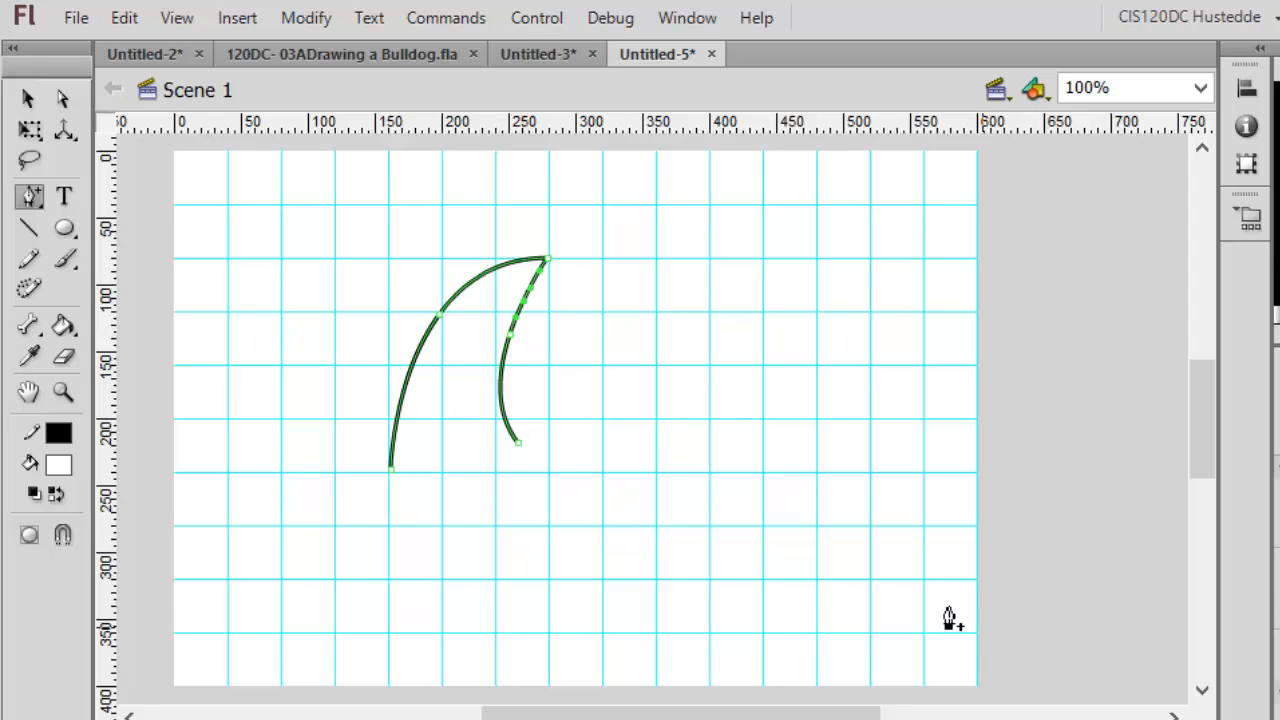
Step: Try moving anchors with the Subselection tool: the upper inner-curve anchor to about x 350, y 135, the outer-curve anchor to about x 165, y 100
click(28, 98)
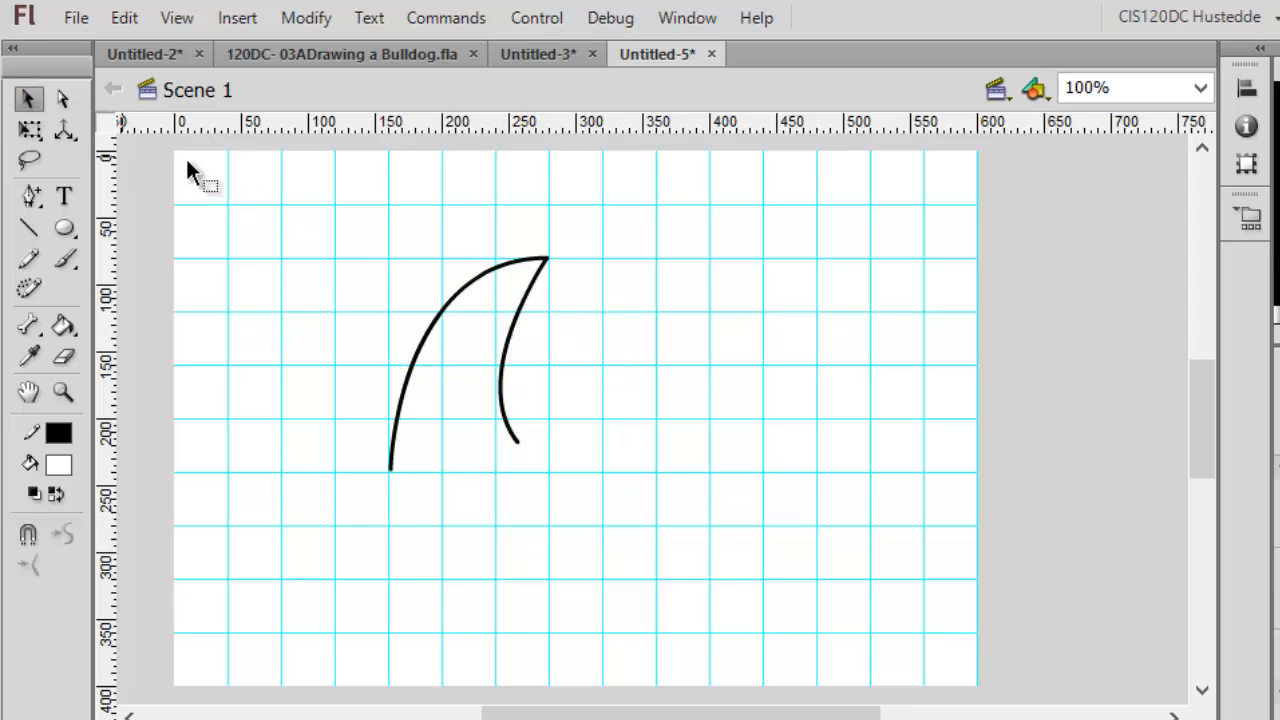
click(63, 99)
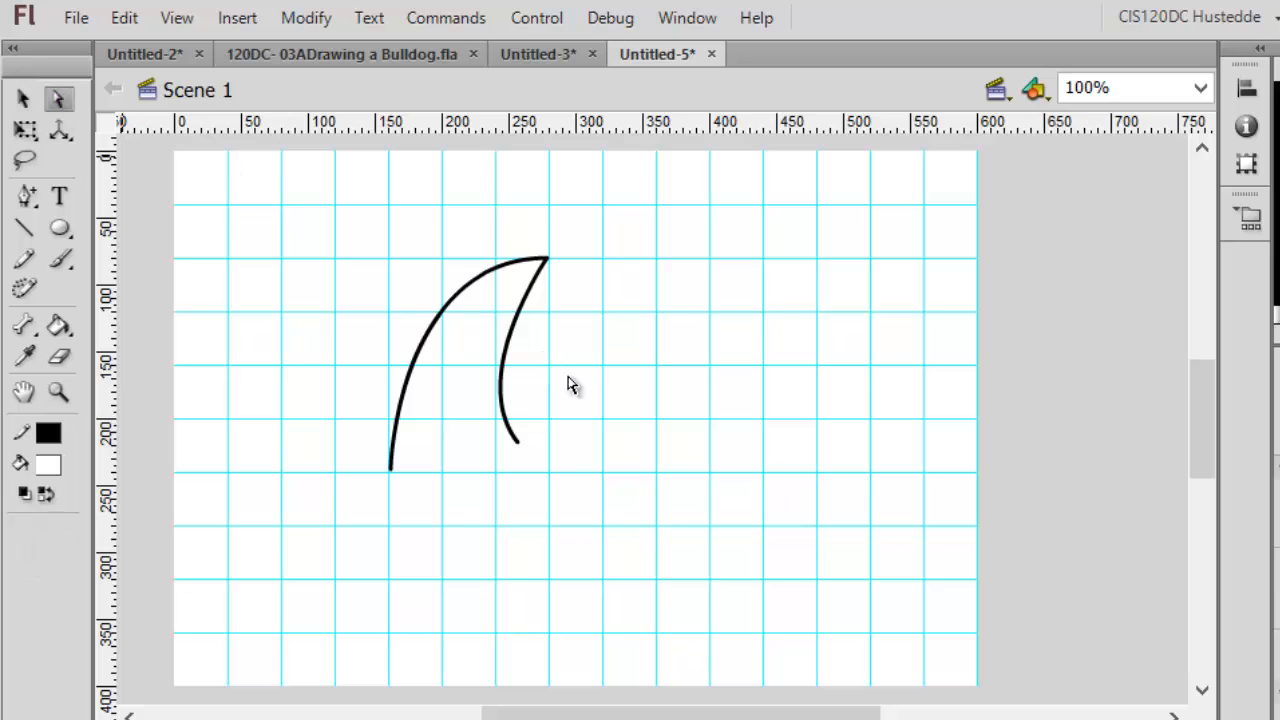
click(516, 348)
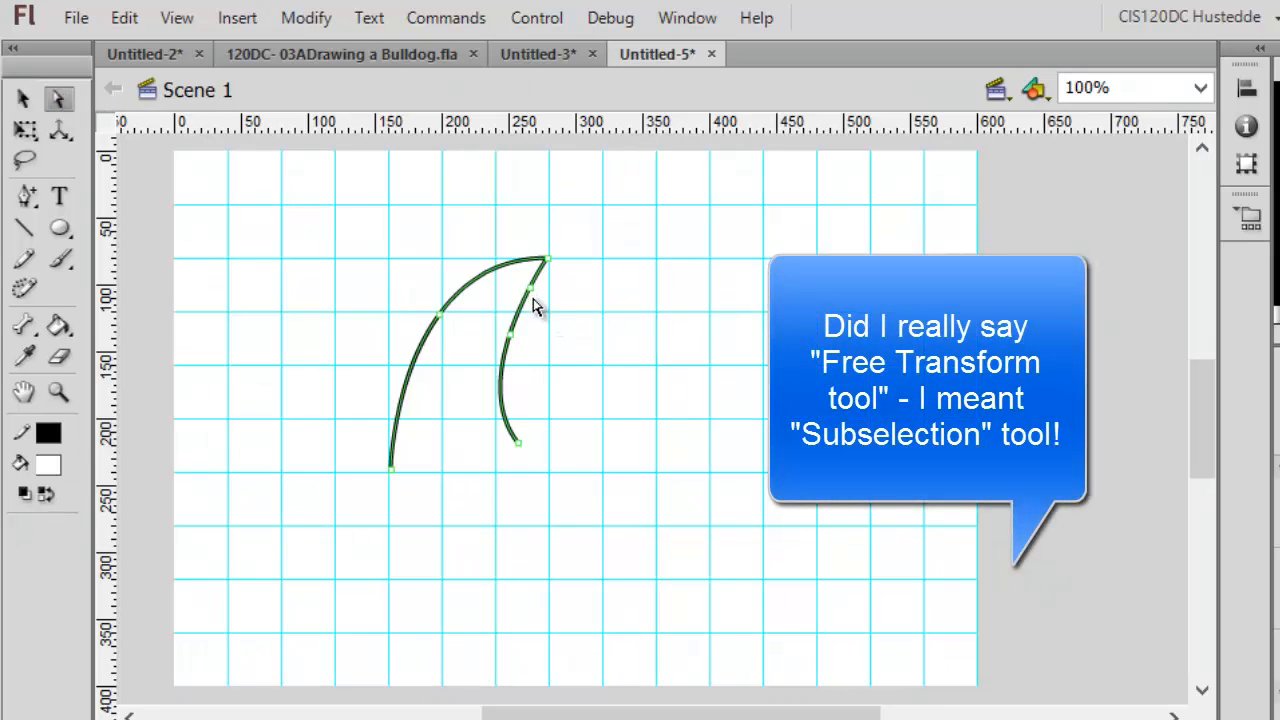
drag(531, 287, 603, 337)
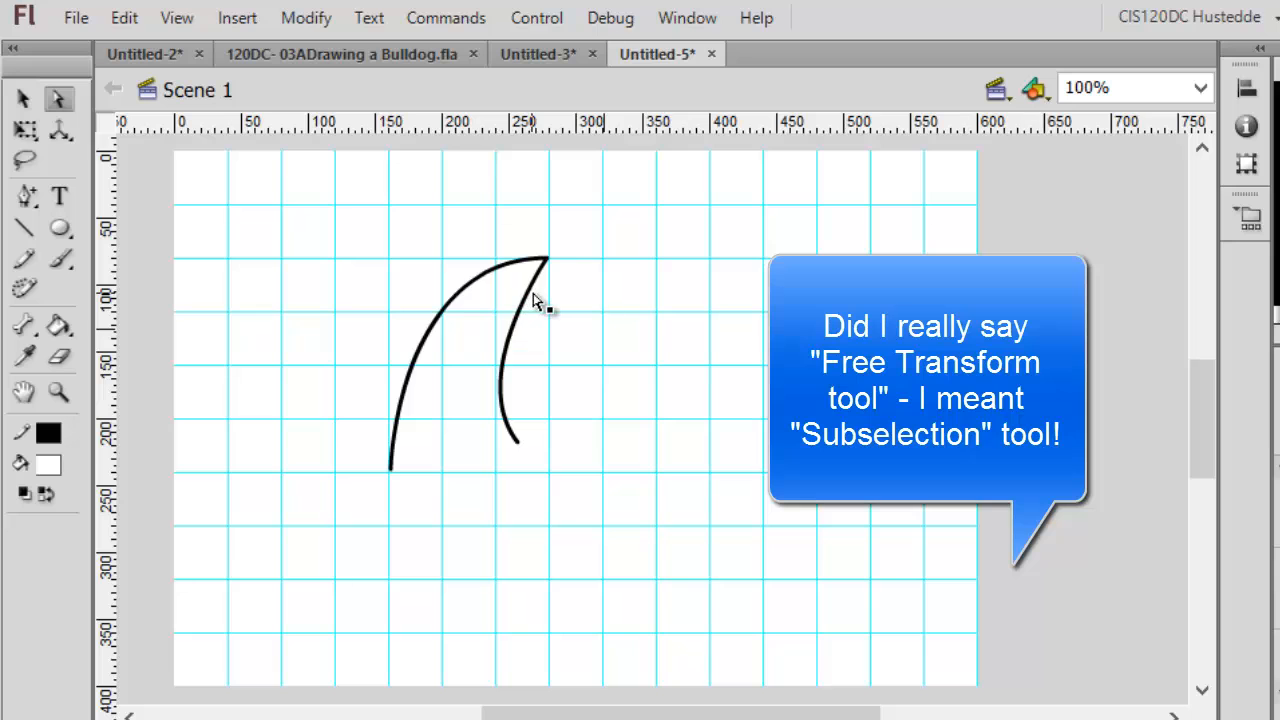
drag(534, 271, 638, 340)
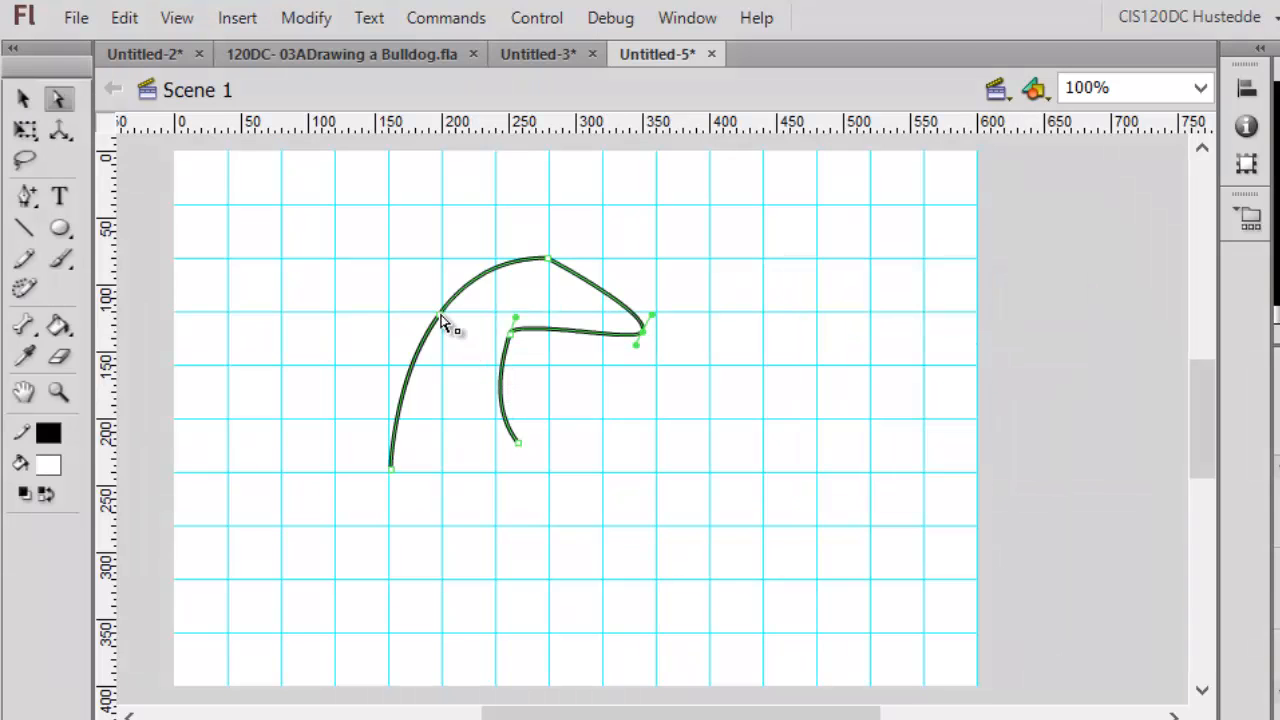
drag(441, 321, 393, 284)
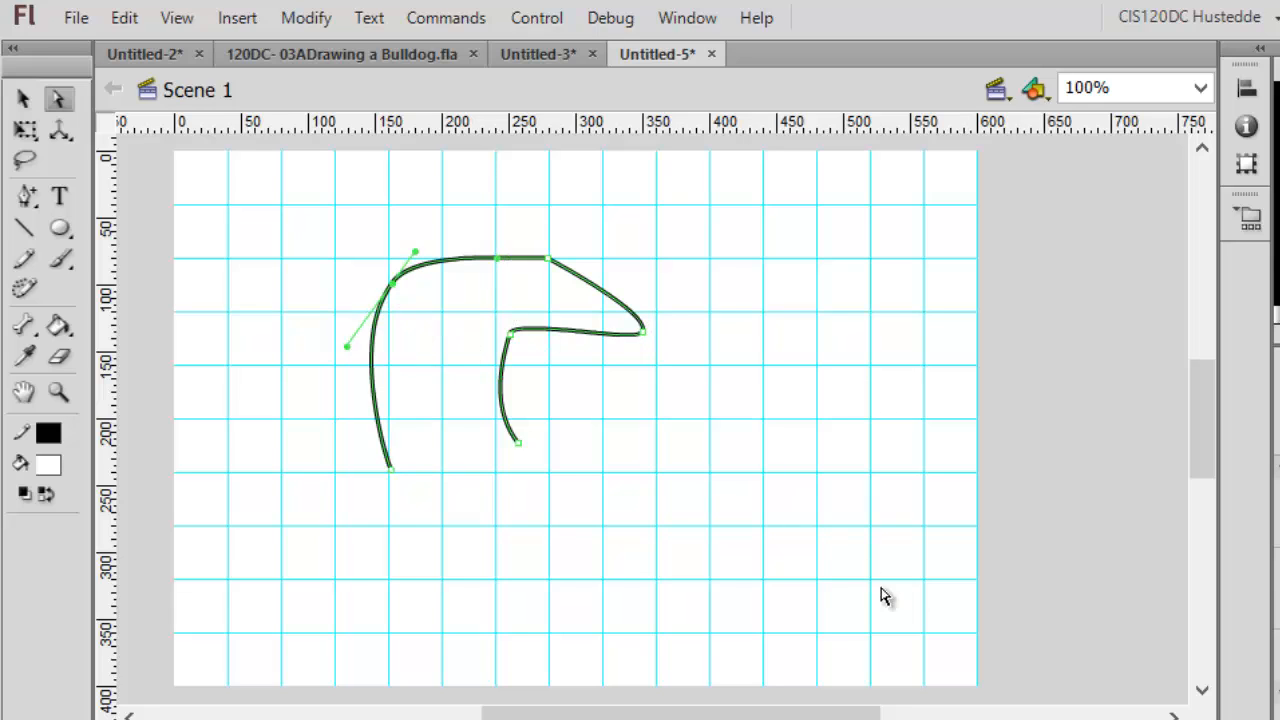
Step: Undo the anchor point moves and shift the outer curve's middle anchor to about x 160, y 105
click(190, 160)
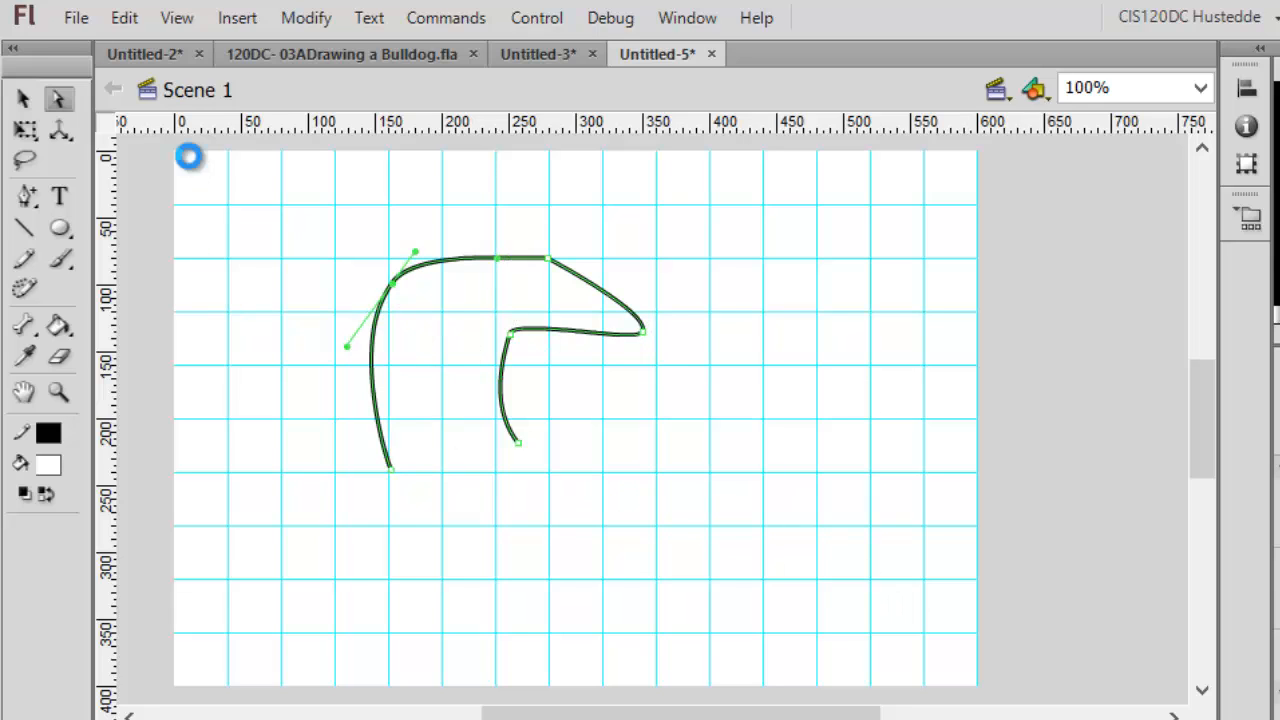
key(ctrl+z)
click(190, 165)
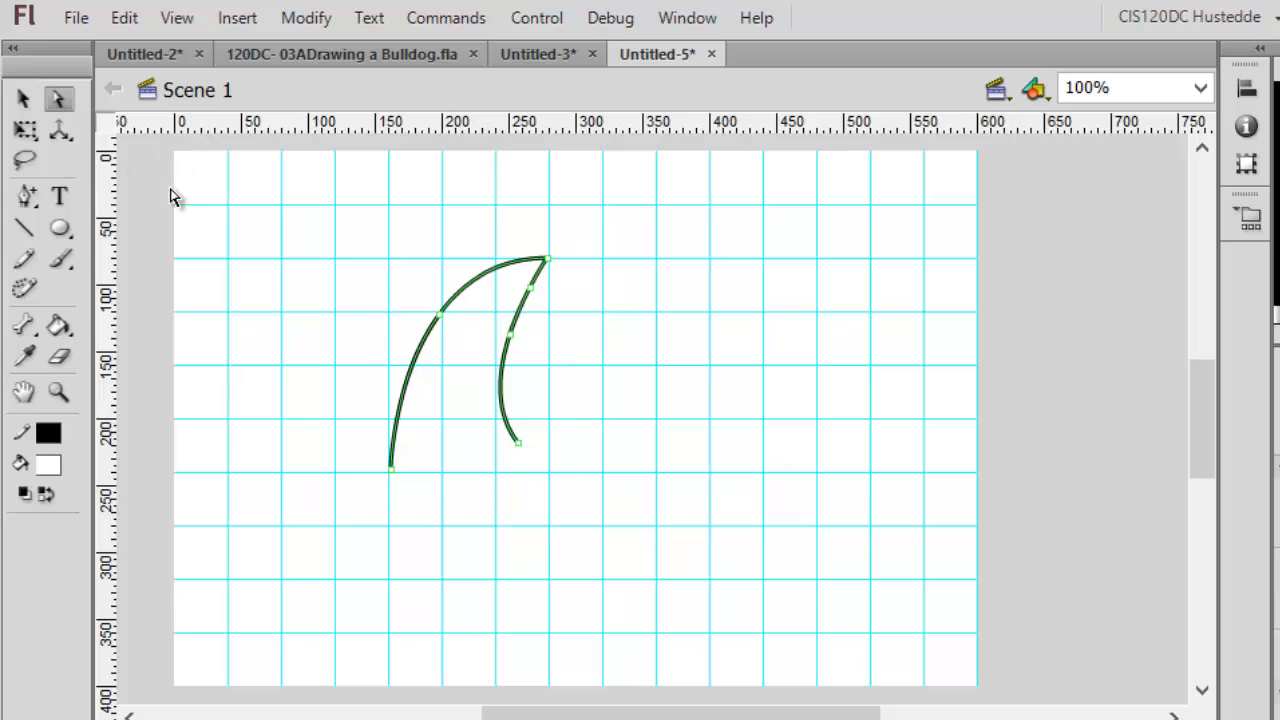
drag(438, 320, 389, 291)
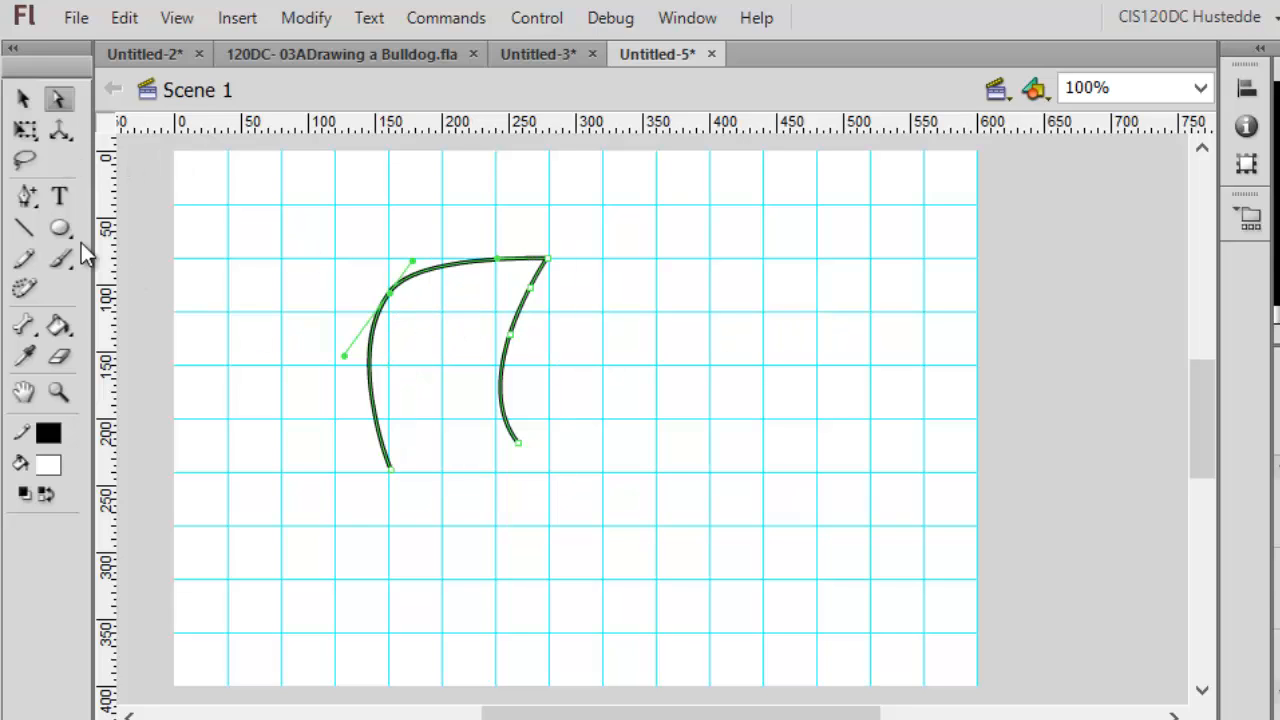
Step: Remove the outer curve's middle anchor and both added inner-curve anchors with the Delete Anchor Point tool
click(28, 196)
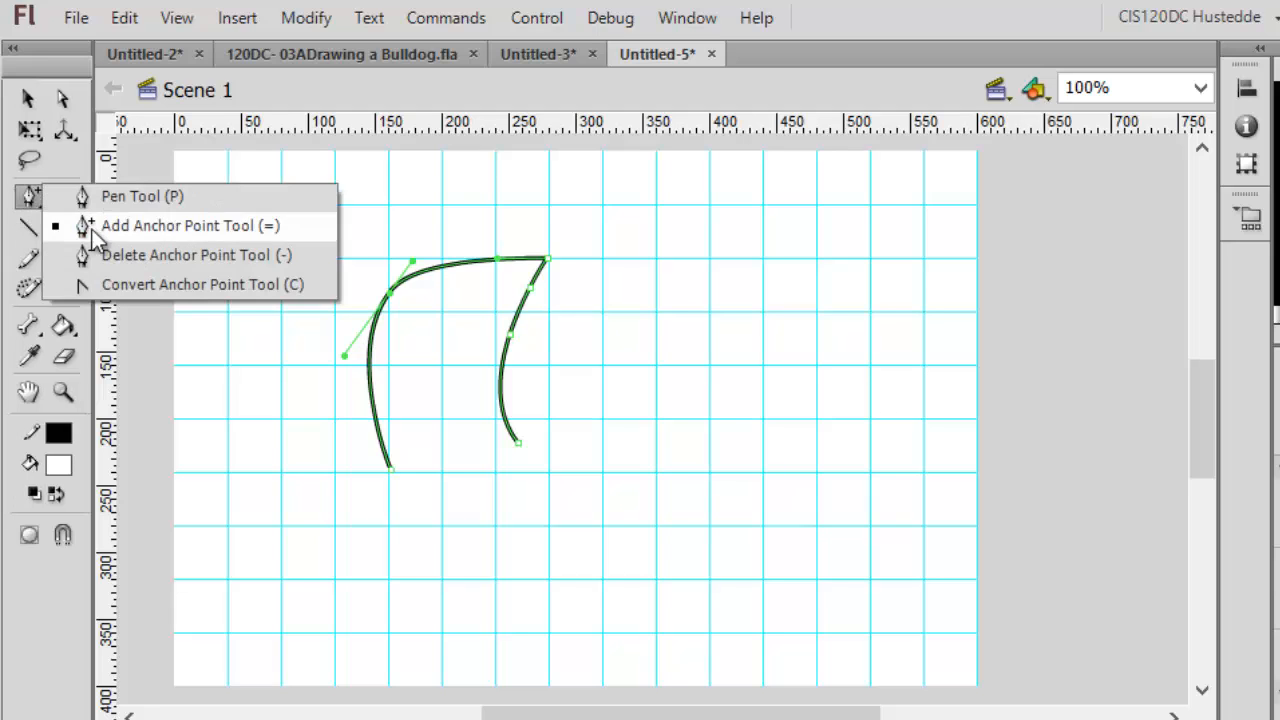
click(136, 257)
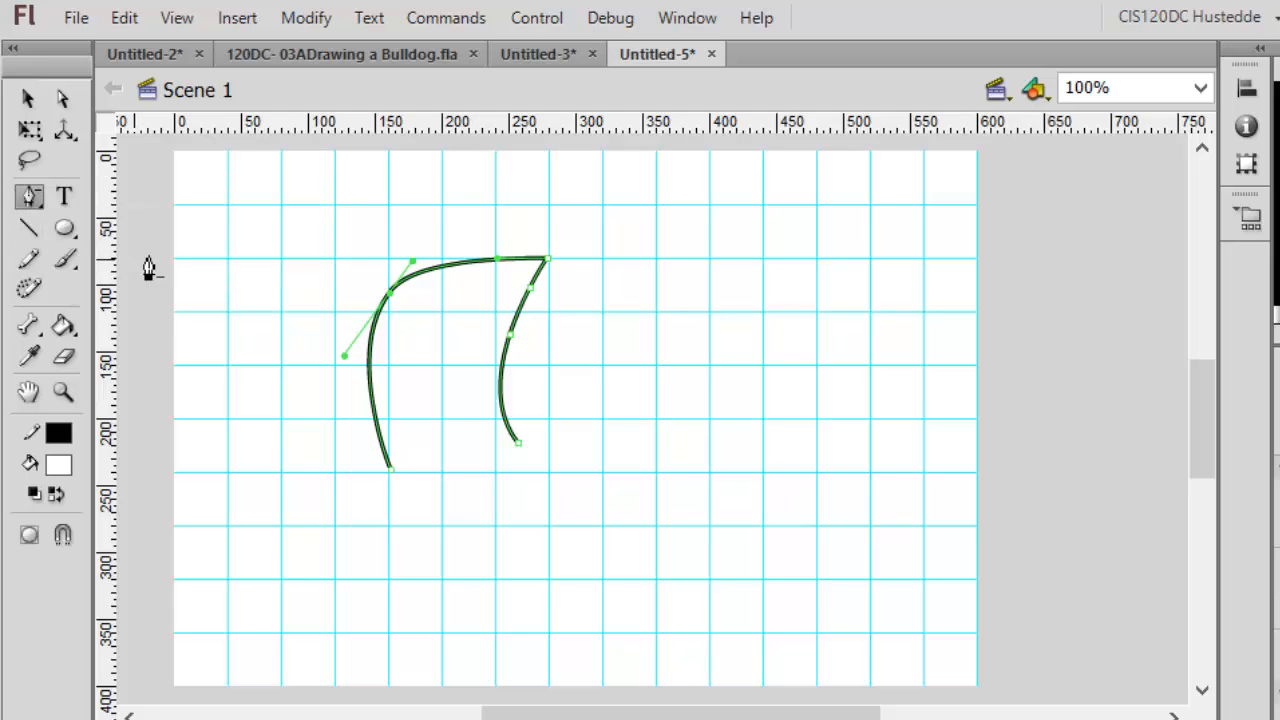
click(391, 293)
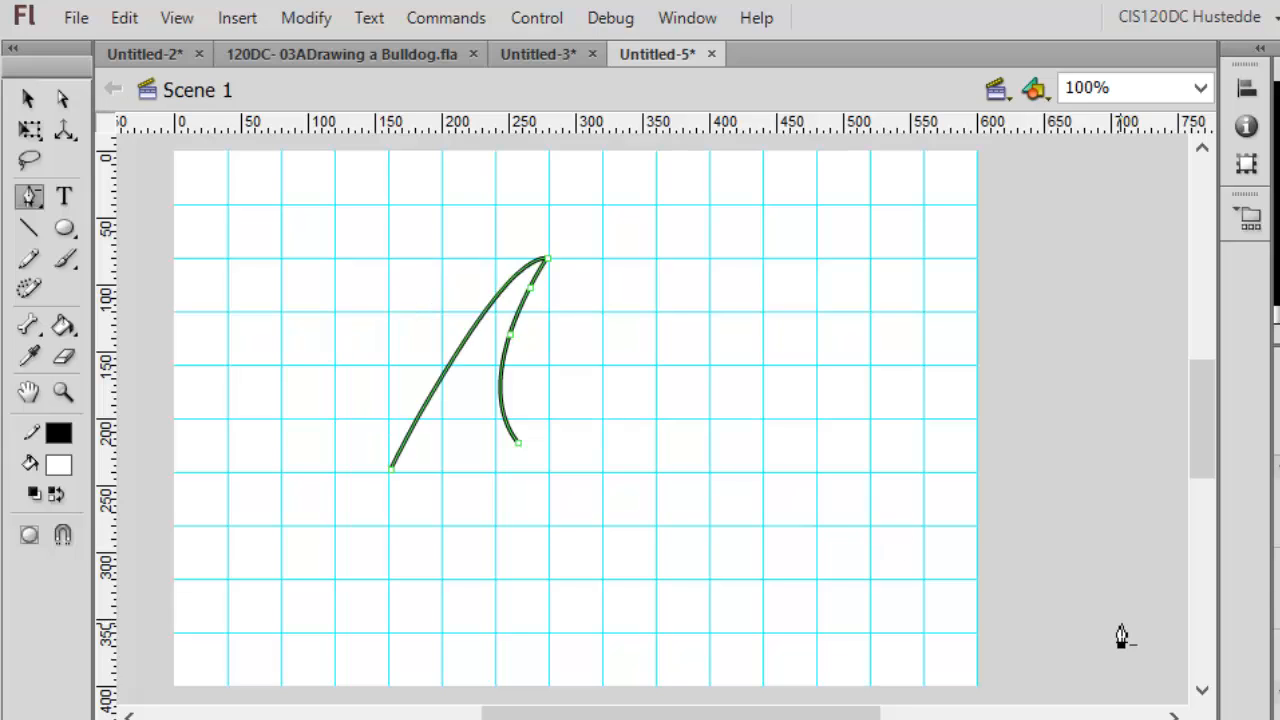
click(511, 336)
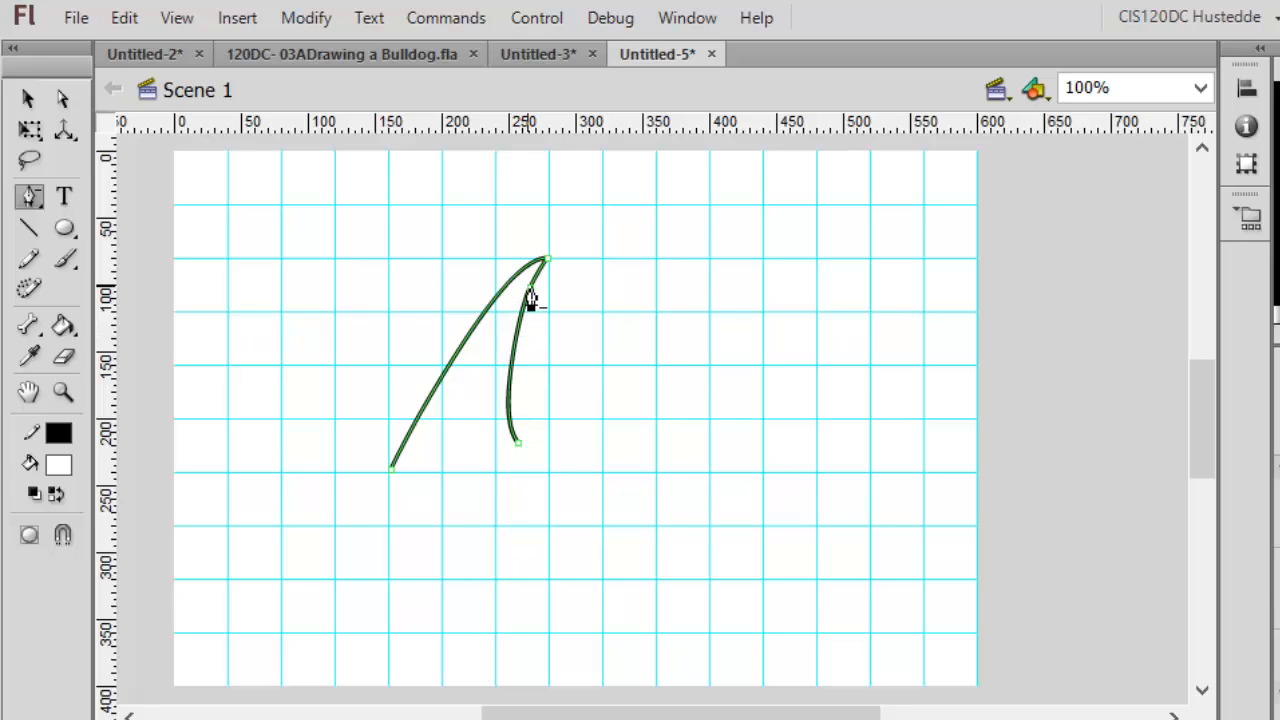
click(530, 293)
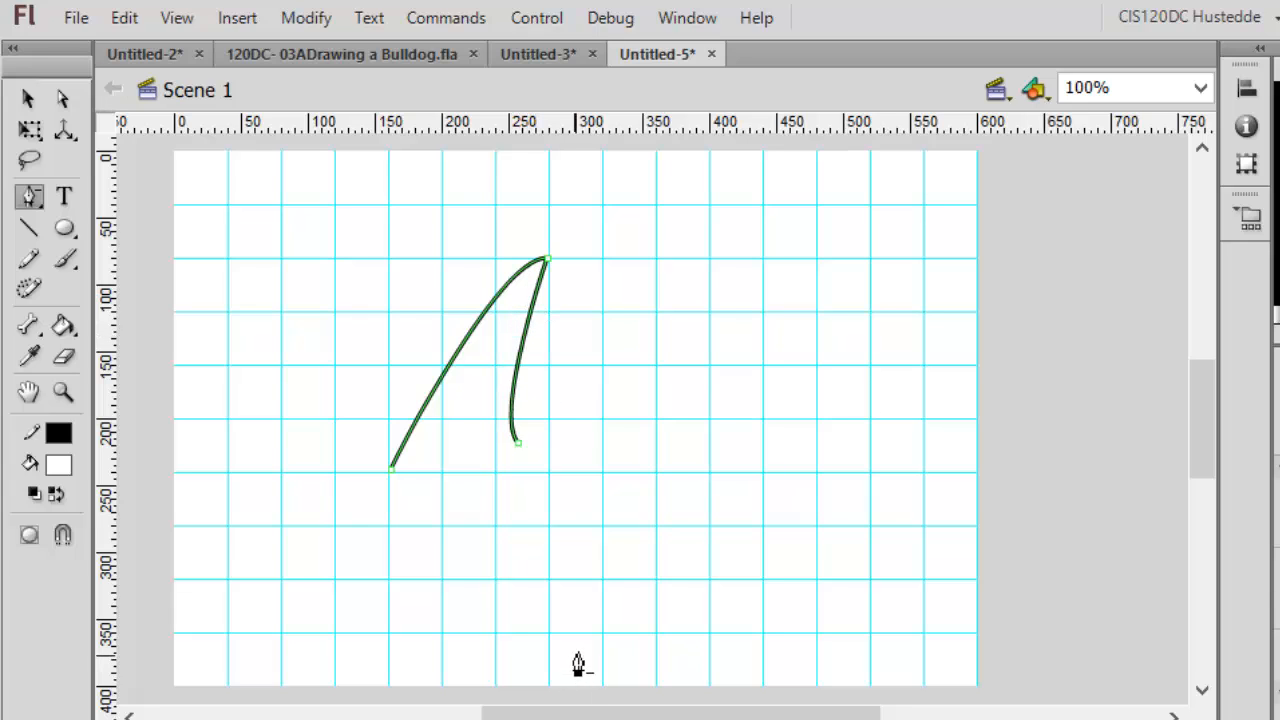
Step: Convert the tip anchor at about x 280, y 80 to a corner point with the Convert Anchor Point tool
click(31, 194)
click(144, 288)
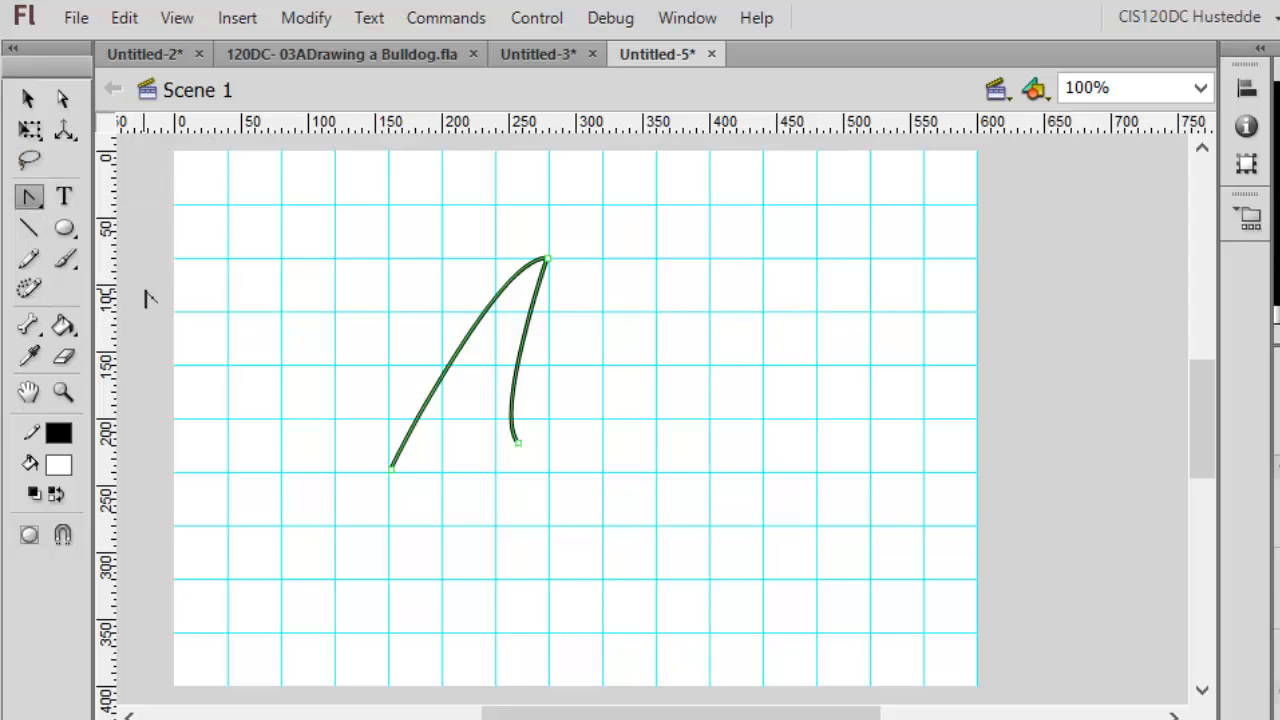
click(547, 259)
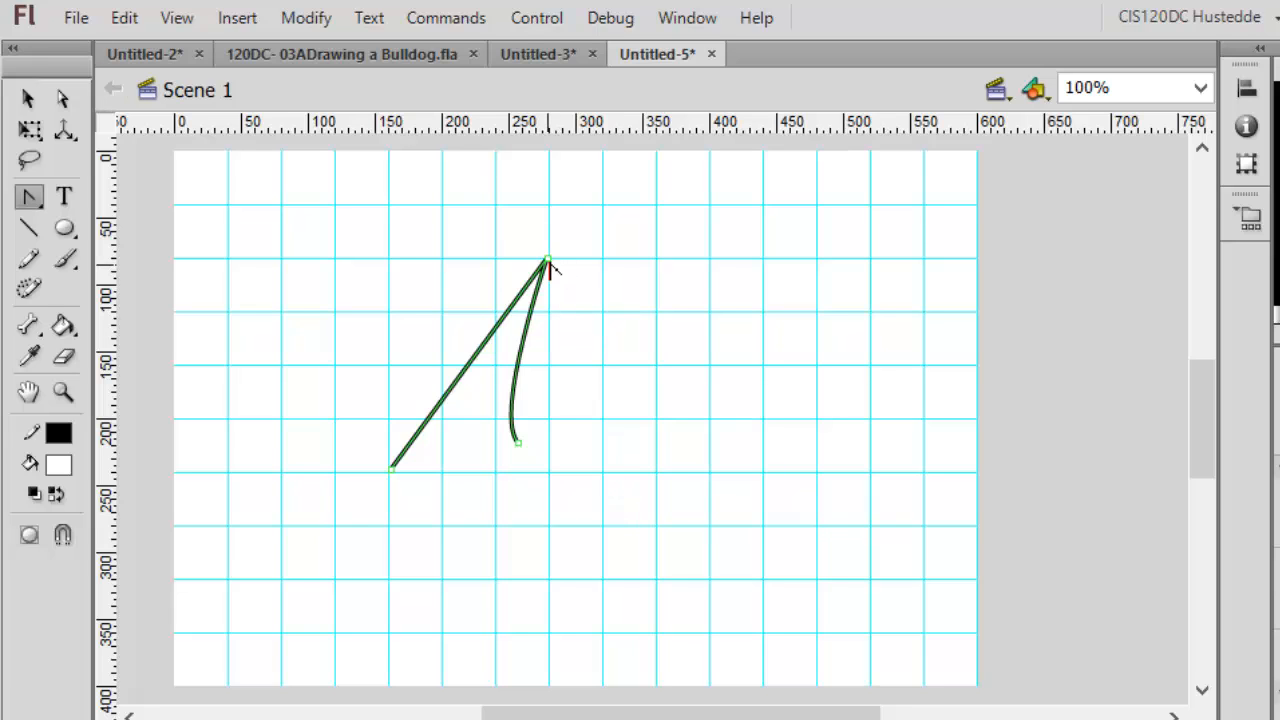
Step: Pull long direction handles out of the tip anchor to round it, and convert it back to a corner point
drag(548, 262, 661, 203)
drag(391, 314, 340, 222)
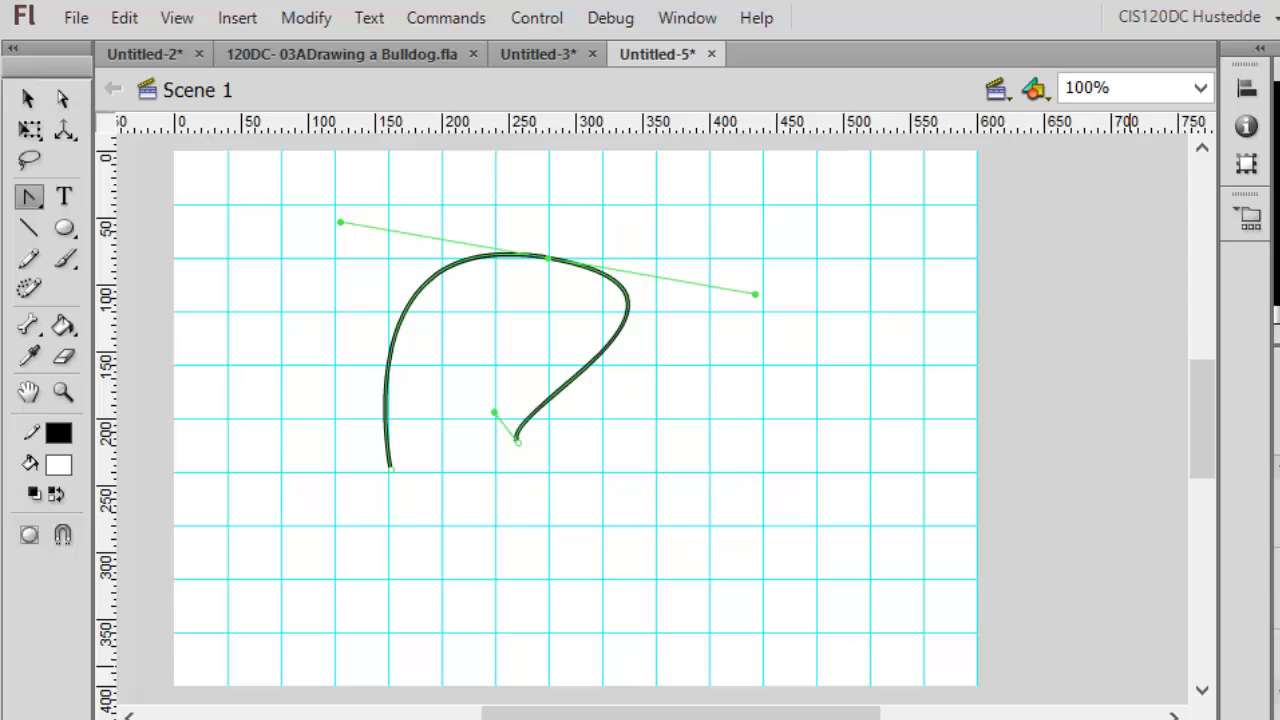
click(551, 261)
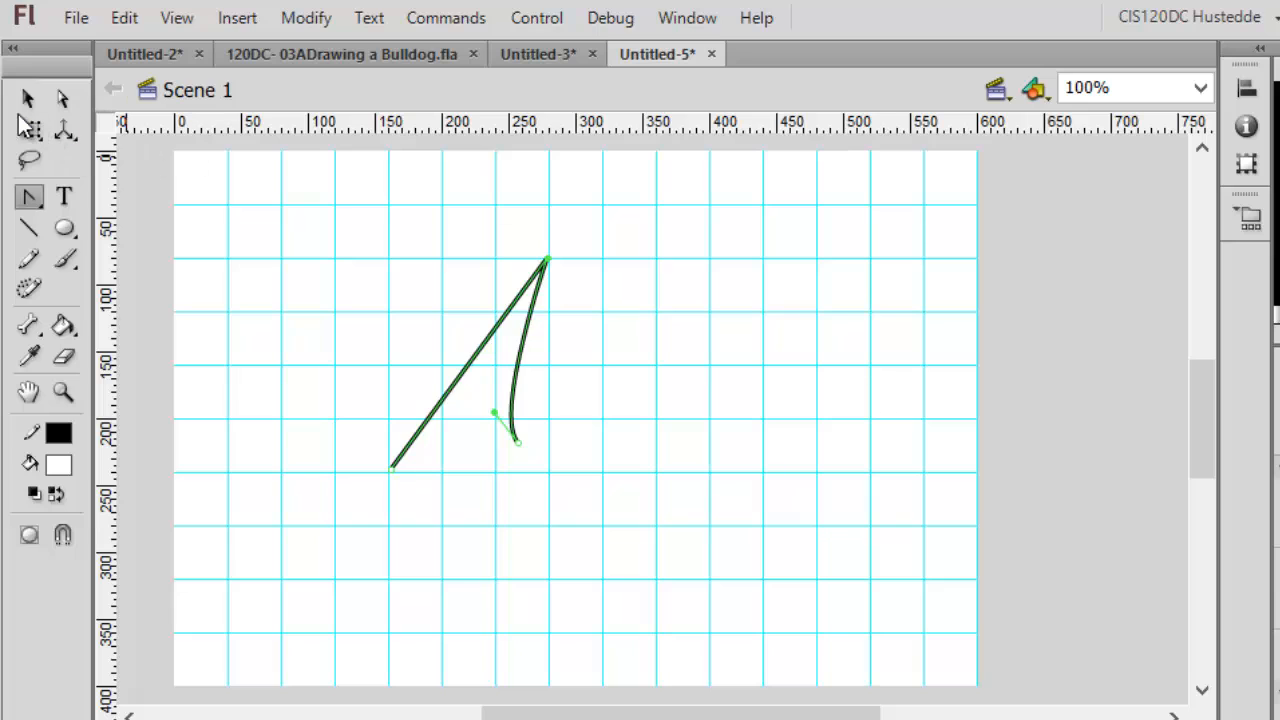
Step: Select the whole fin-shaped path and delete it
key(v)
drag(234, 188, 711, 566)
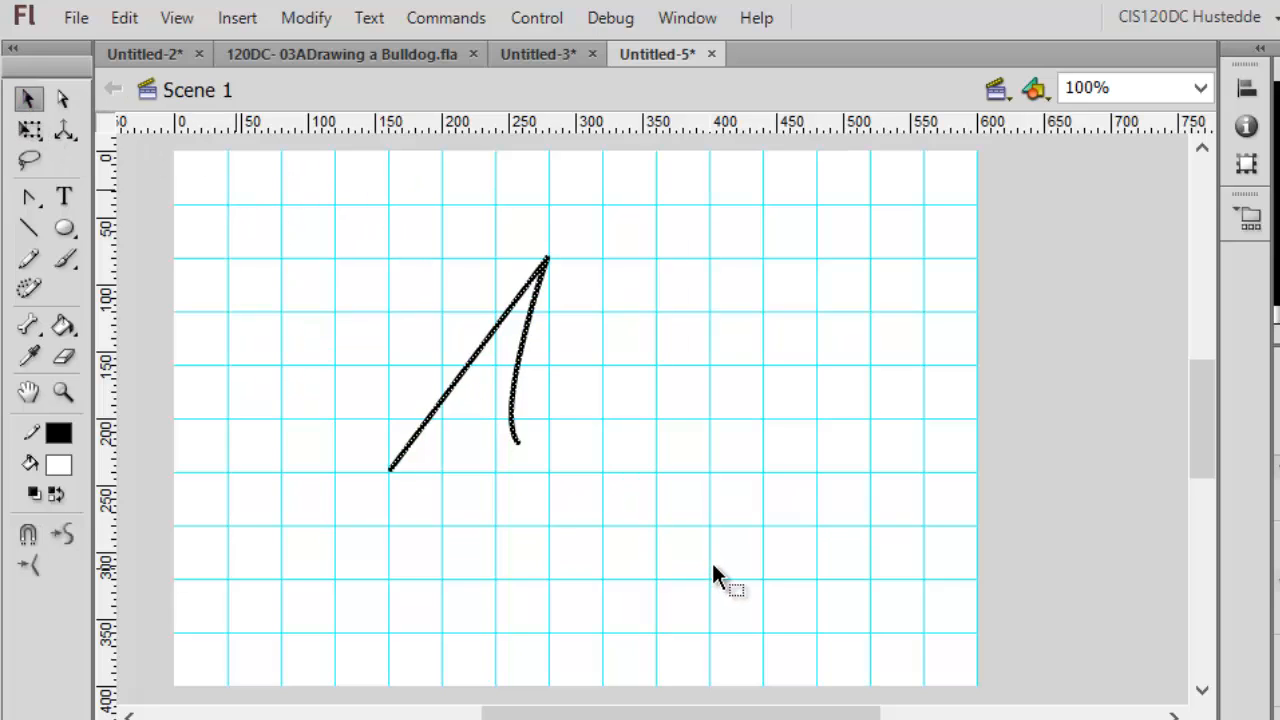
key(Delete)
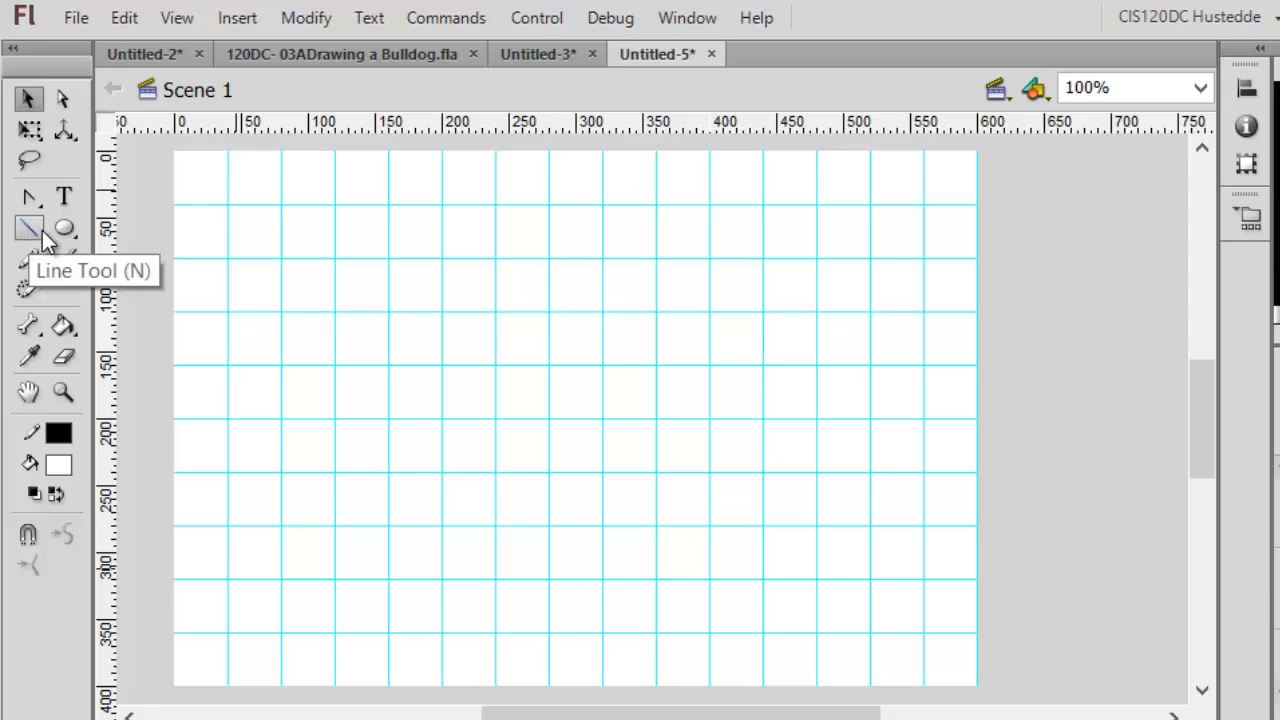
Step: Draw an arc with the Pen tool from about x 160, y 160 to about x 290, y 100
click(22, 198)
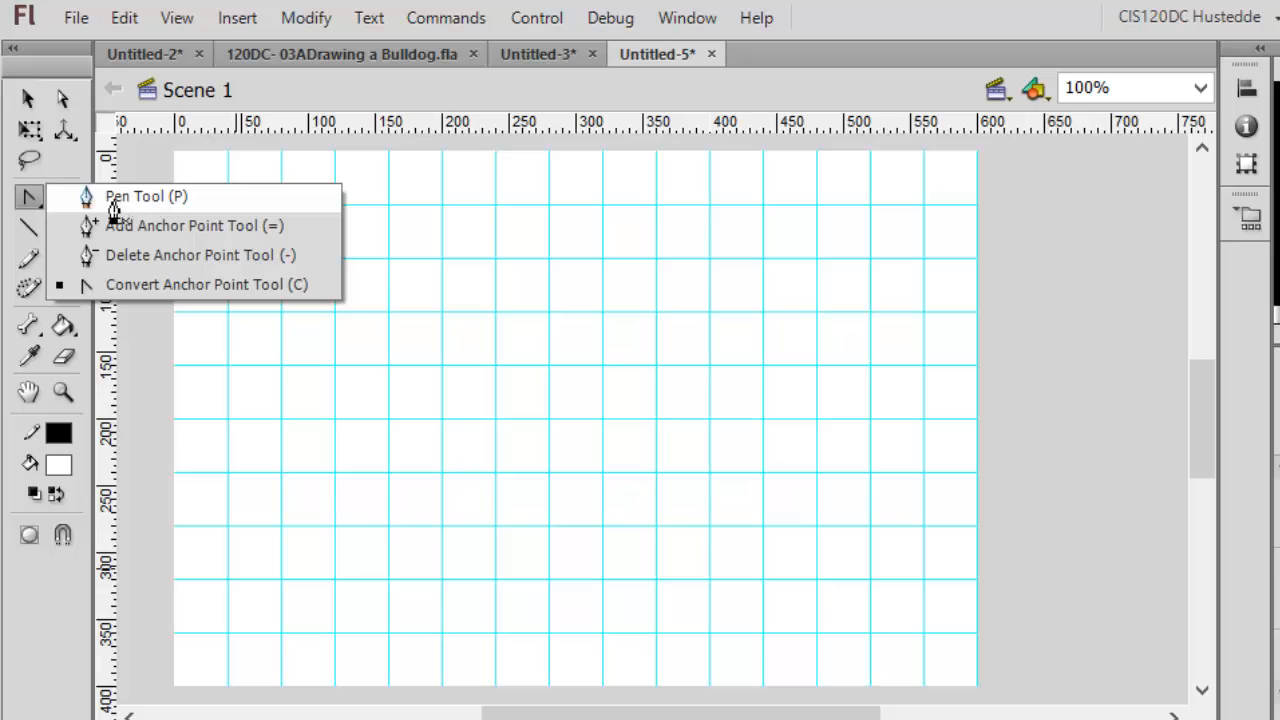
click(87, 192)
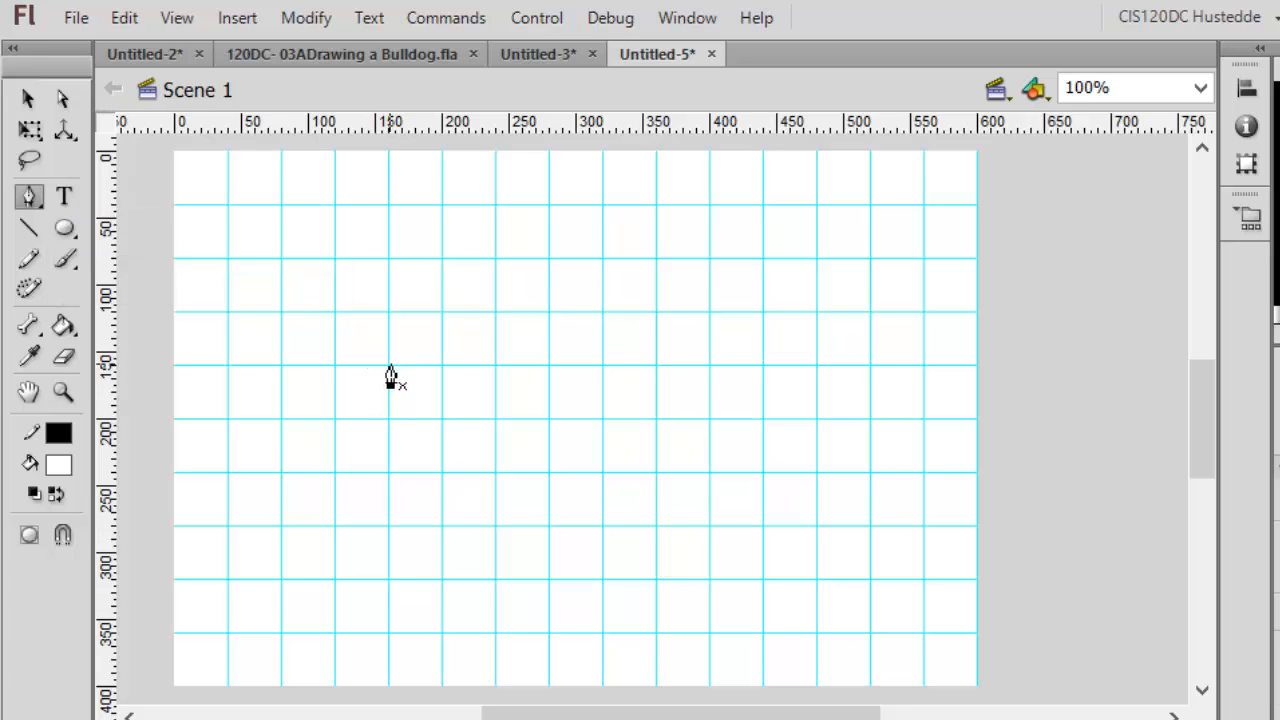
click(389, 364)
drag(564, 286, 693, 297)
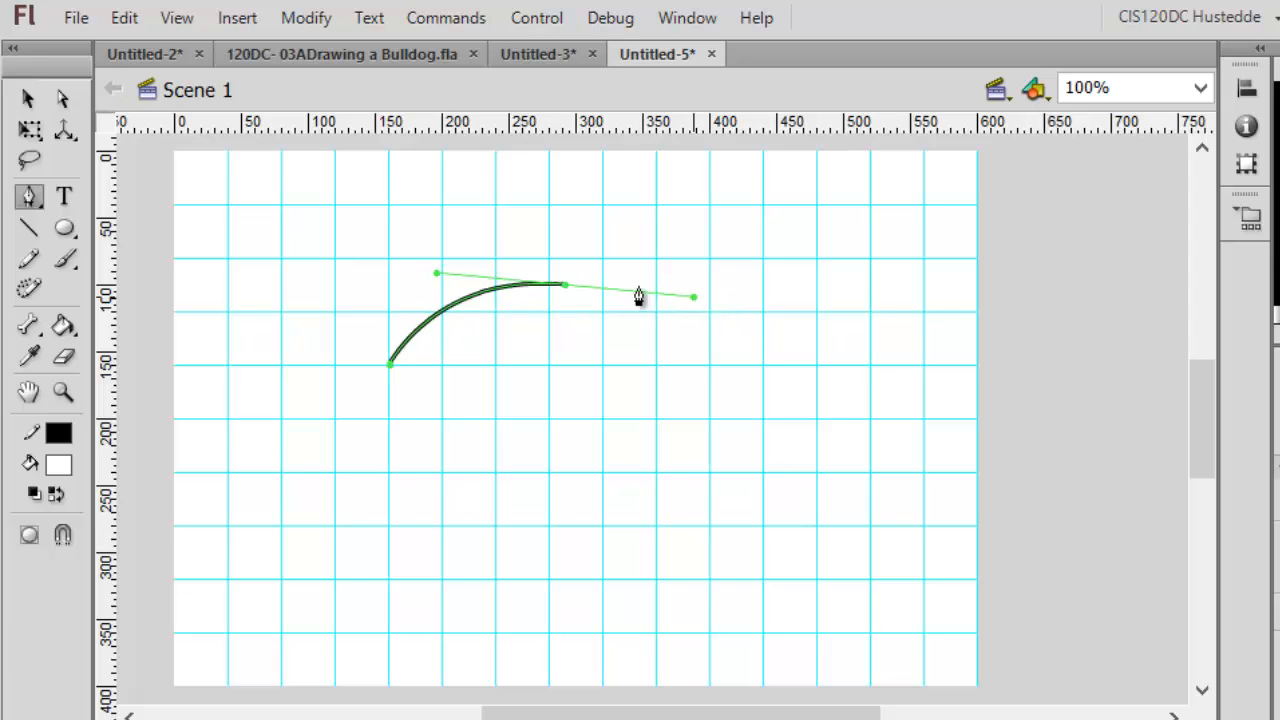
Step: Continue the path with a fin: a corner at its base, a curve up to about x 360, y 30, and a curve down to about x 355, y 95
click(566, 287)
mouse_move(652, 188)
mouse_down()
mouse_move(751, 188)
mouse_move(740, 184)
mouse_up()
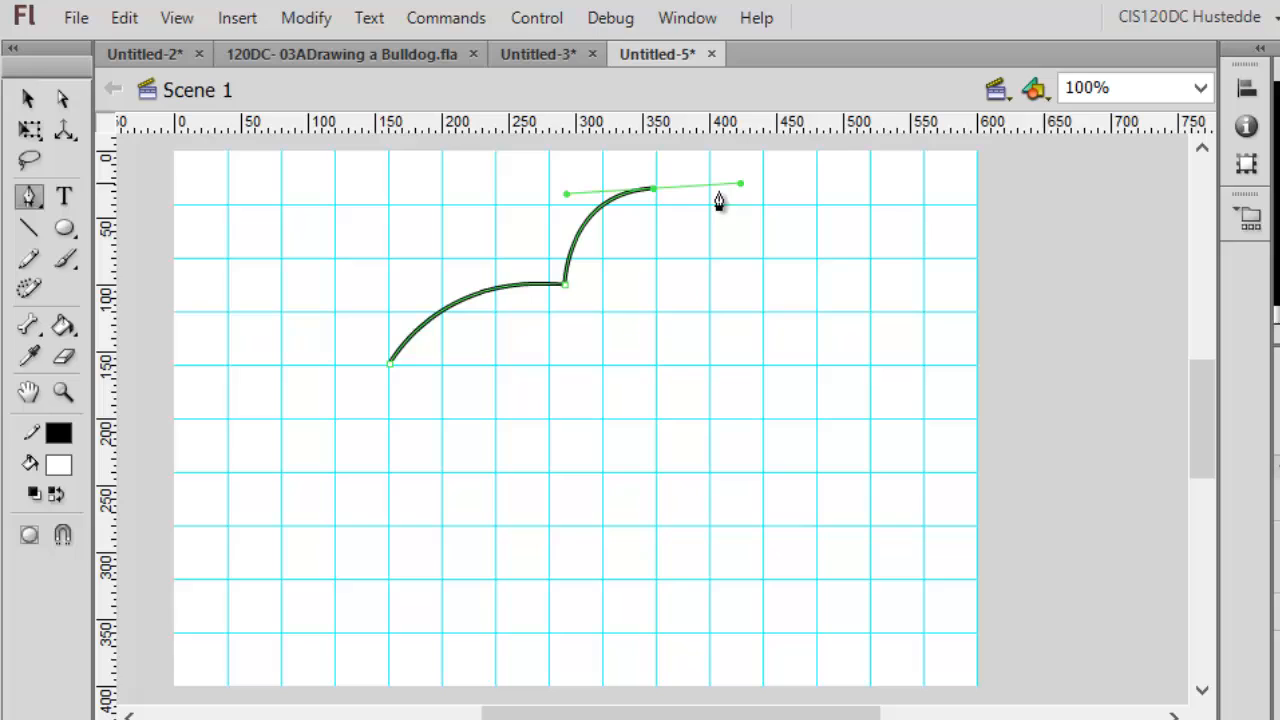
click(655, 190)
drag(680, 291, 683, 289)
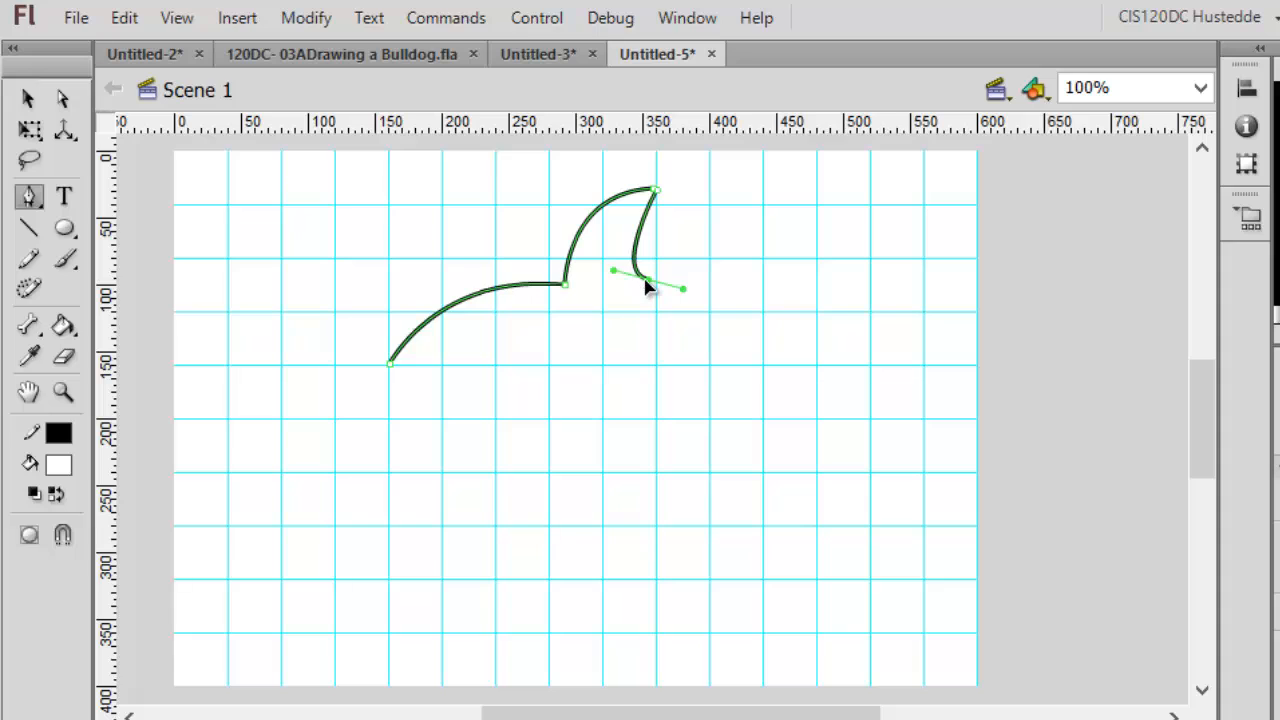
Step: Make the fin's end anchor a corner and continue the body with curves to about x 395, y 120 and x 445, y 285
ctrl+click(648, 283)
click(647, 283)
drag(713, 316, 746, 317)
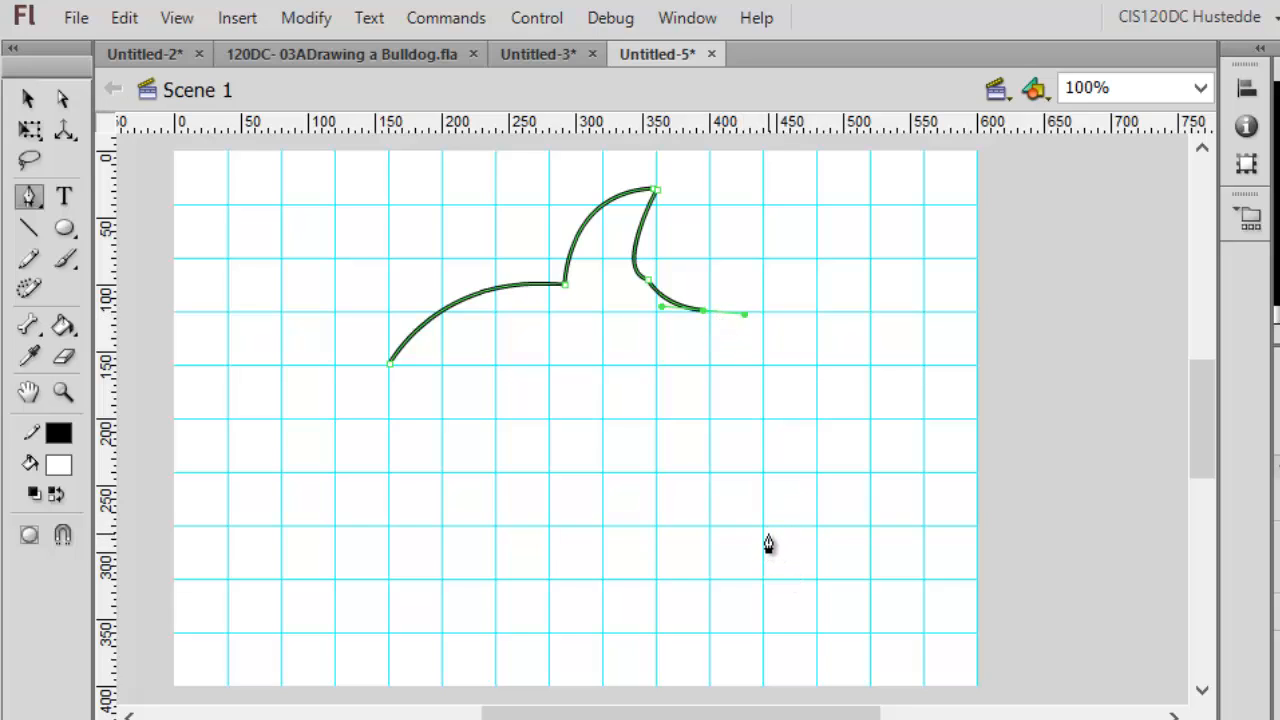
mouse_move(767, 535)
mouse_down()
mouse_move(754, 586)
mouse_move(731, 603)
mouse_move(684, 600)
mouse_move(720, 636)
mouse_move(715, 700)
mouse_up()
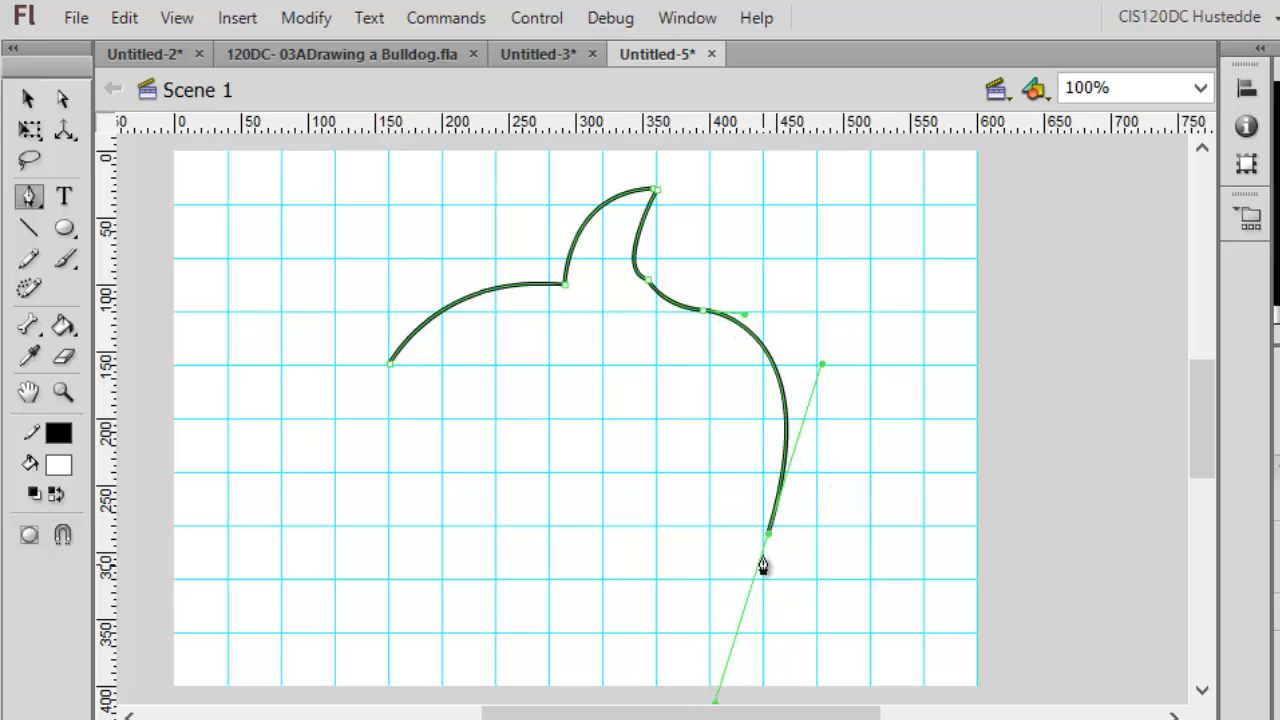
Step: Draw the first tail fluke from the body's end with curves to a sharp tip at about x 490, y 340 and back to about x 425, y 325
click(769, 536)
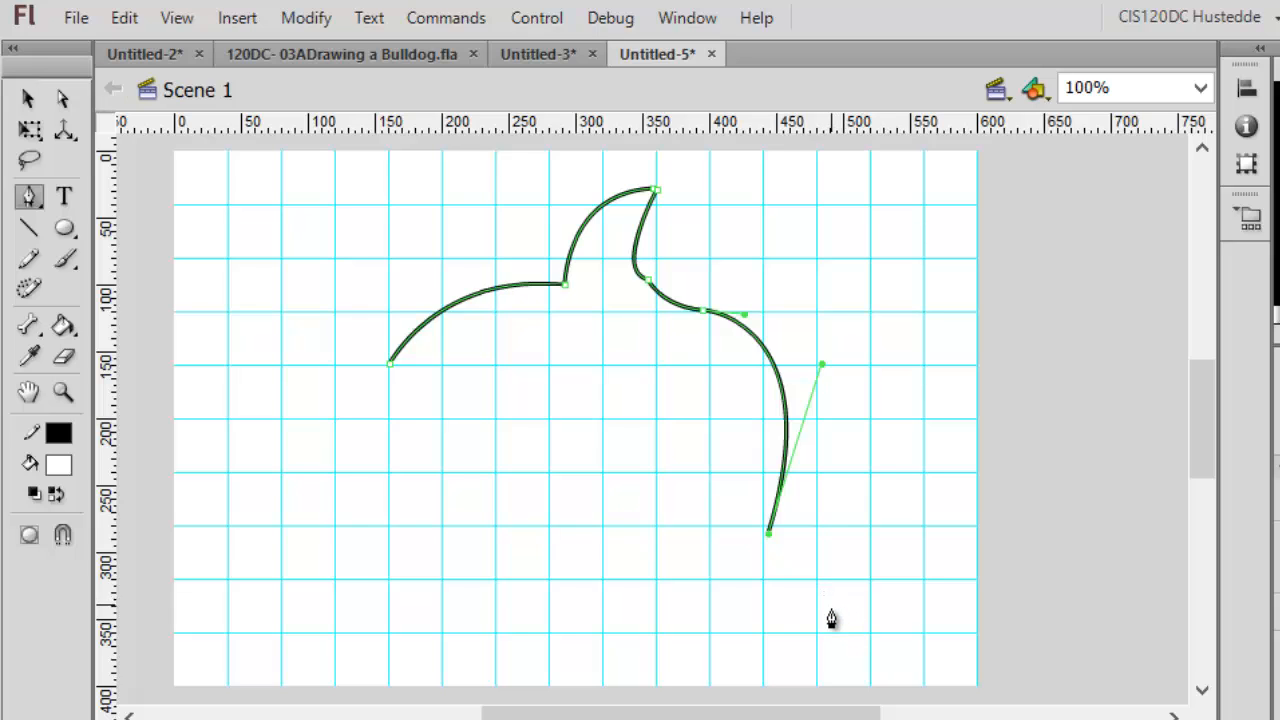
mouse_move(831, 606)
mouse_down()
mouse_move(814, 643)
mouse_move(828, 636)
mouse_up()
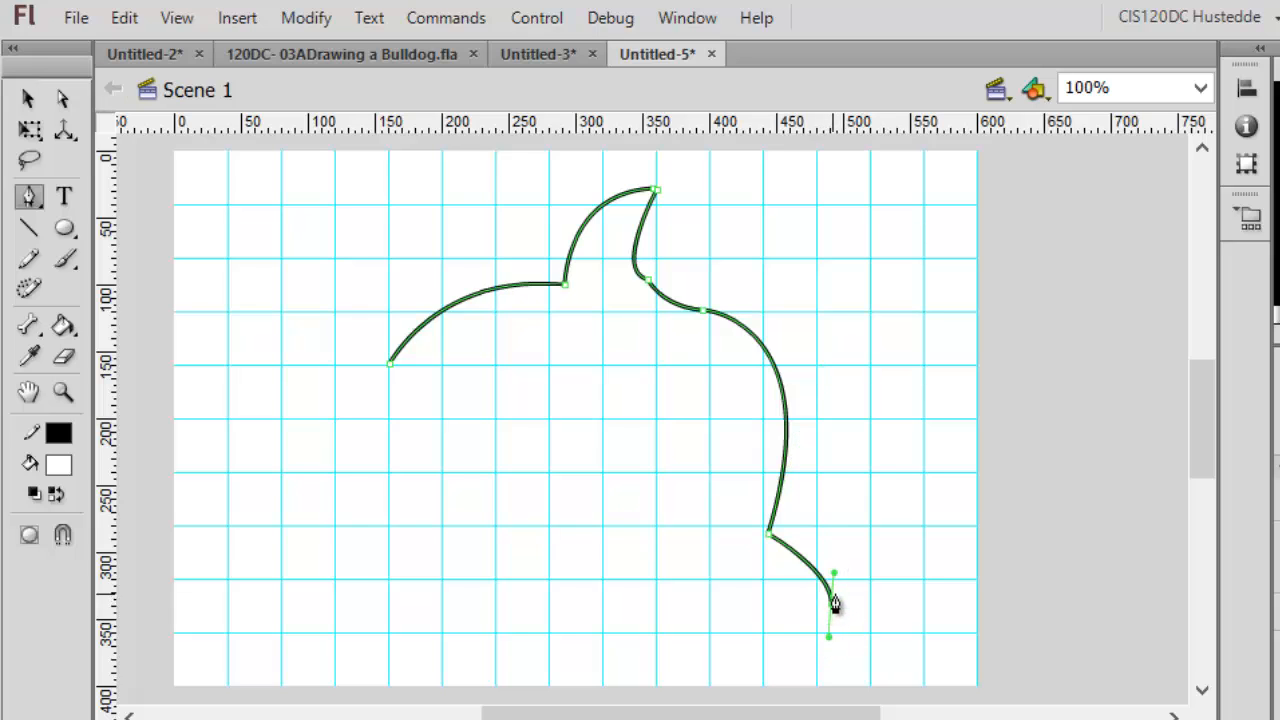
click(832, 603)
drag(741, 587, 755, 596)
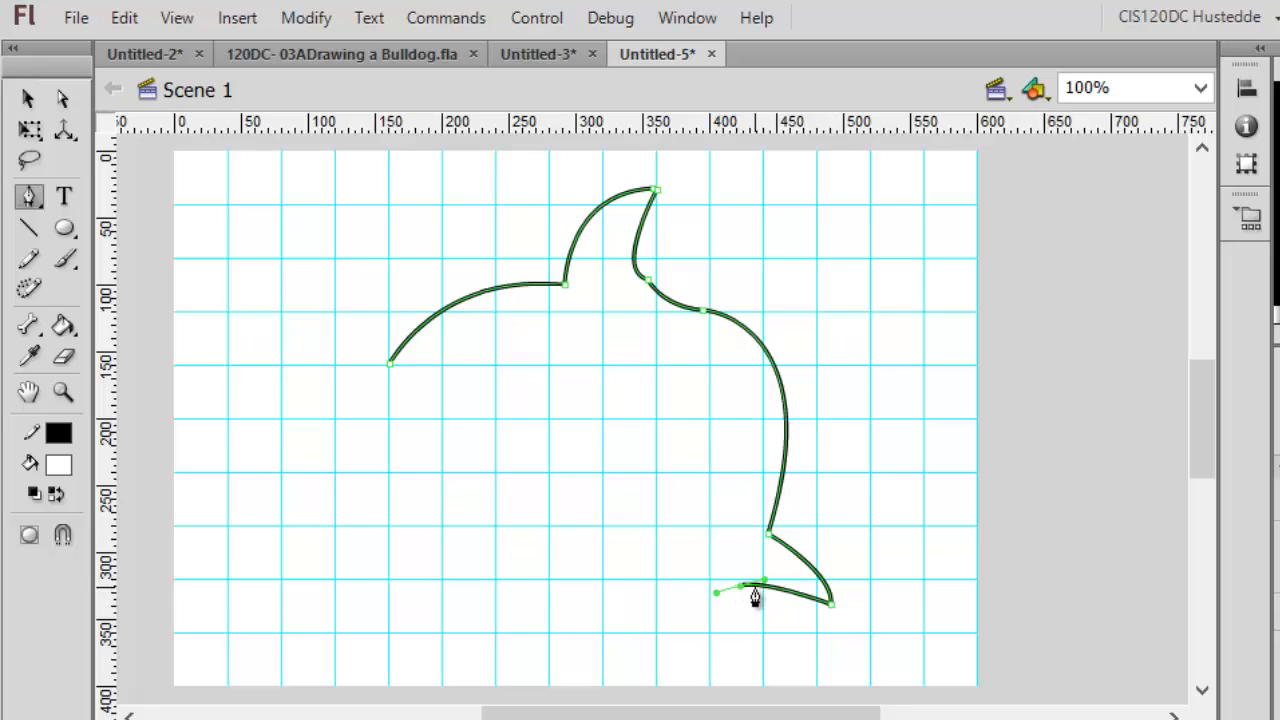
Step: Rework the fluke's lower curve so it ends in a corner anchor at about x 427, y 327
click(744, 584)
key(ctrl+z)
click(744, 586)
key(ctrl+z)
key(ctrl+z)
key(ctrl+y)
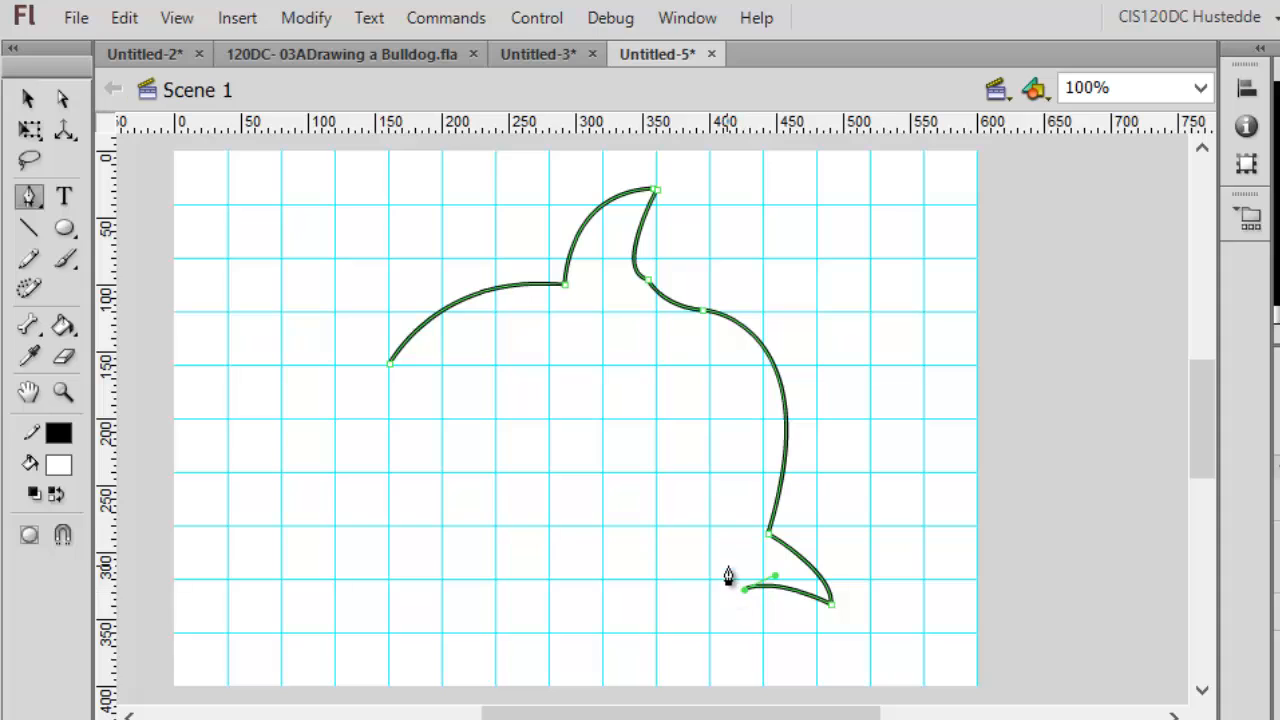
Step: Add a small straight-sided notch peaking at about x 415, y 310, and draw the second fluke's lower curve to a corner tip at about x 335, y 328
click(730, 567)
click(713, 580)
mouse_move(606, 632)
mouse_down()
mouse_move(582, 610)
mouse_move(576, 620)
mouse_up()
click(622, 592)
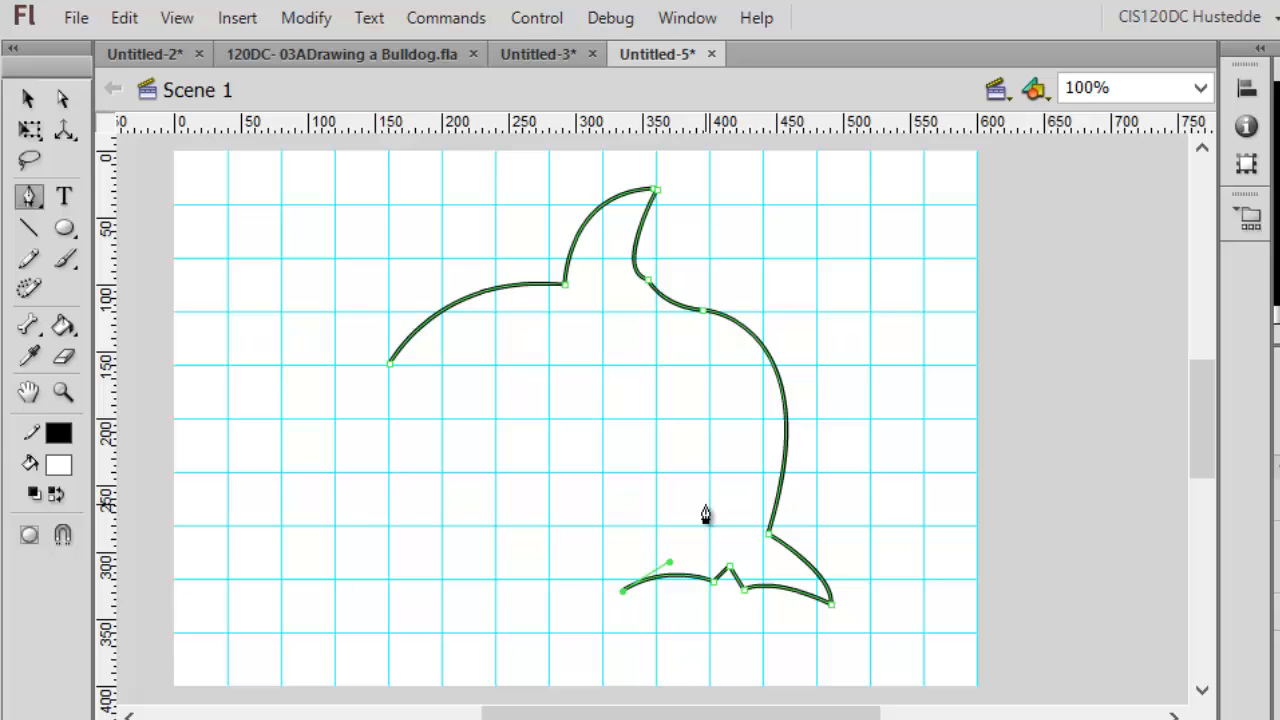
Step: Draw the second fluke's upper curve, undoing the first version and ending the redrawn one at about x 400, y 275
drag(705, 504, 740, 494)
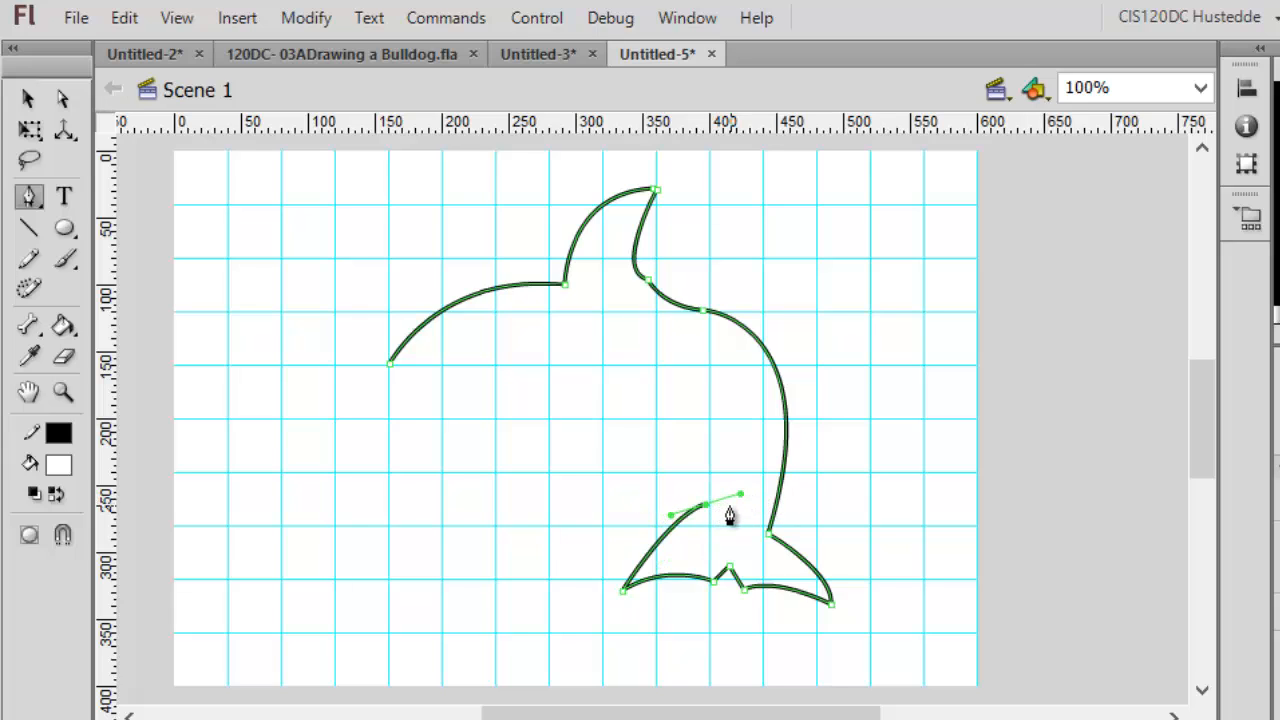
key(ctrl+z)
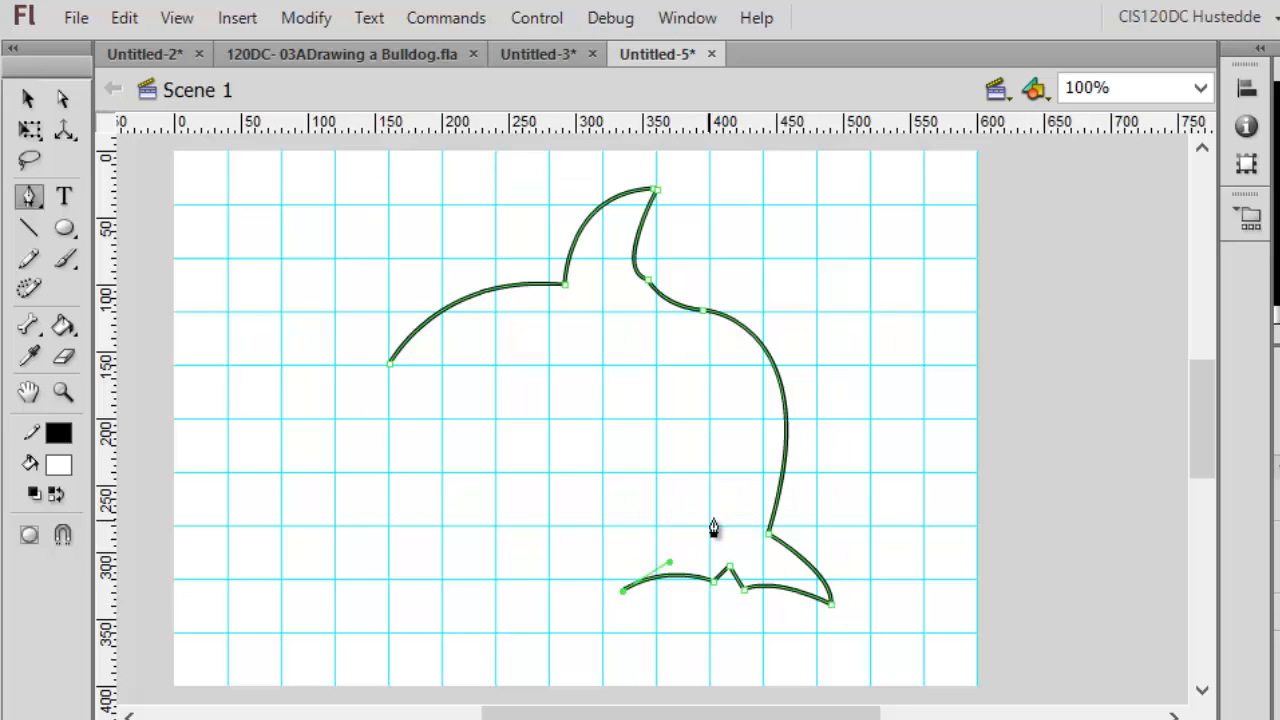
drag(712, 518, 764, 517)
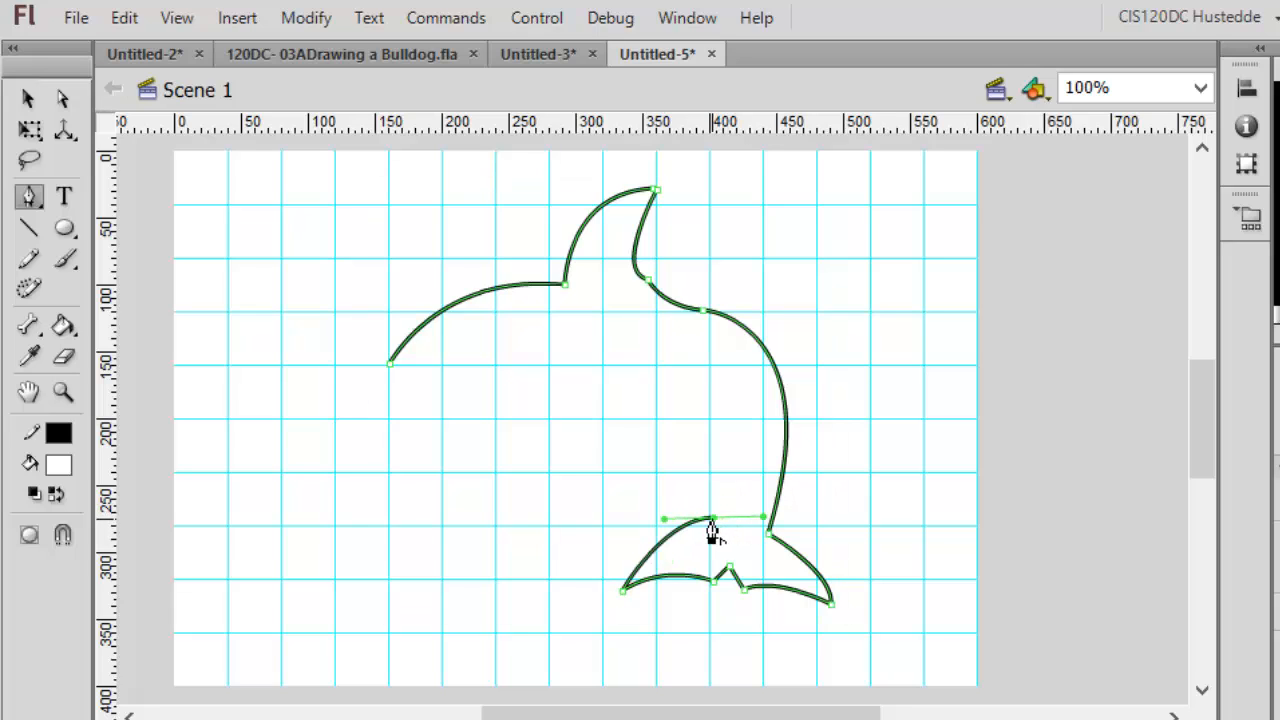
Step: Draw the belly from the second fluke with curves through about x 368, y 210 and x 241, y 201, closing the outline at the nose
click(712, 519)
mouse_move(667, 432)
mouse_down()
mouse_move(617, 442)
mouse_move(593, 431)
mouse_up()
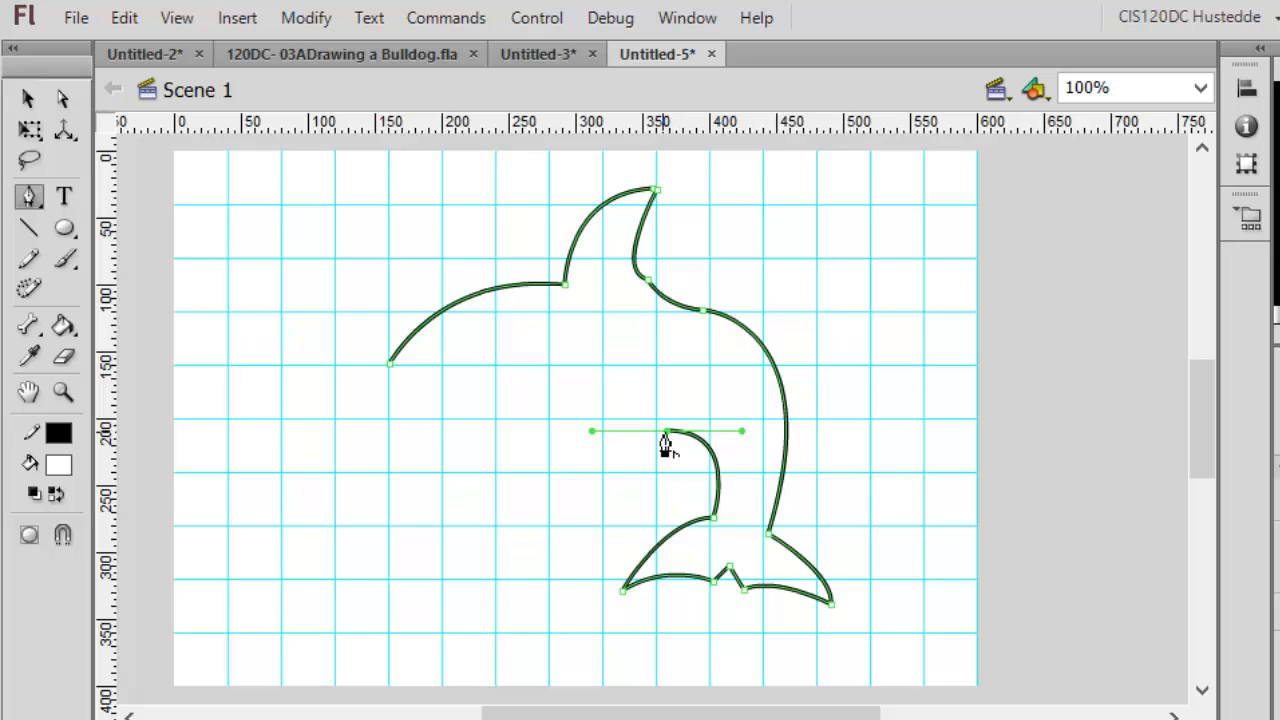
click(666, 434)
drag(498, 420, 431, 387)
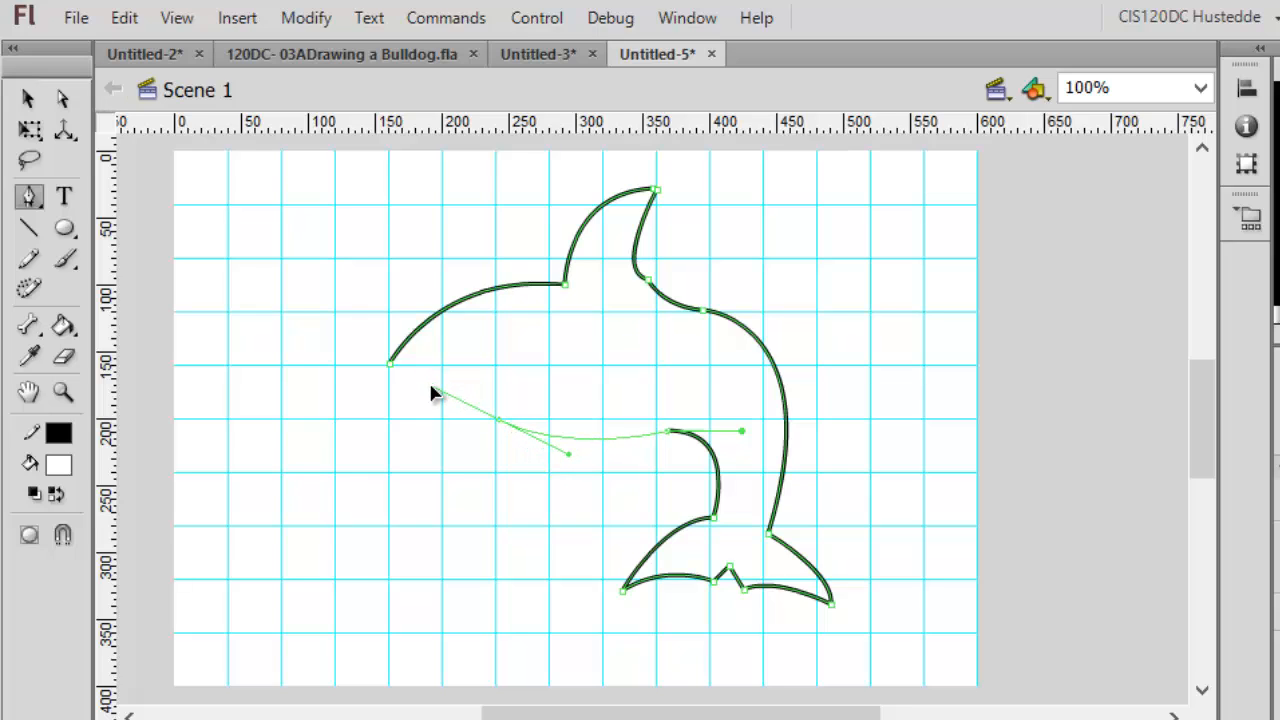
drag(431, 387, 430, 386)
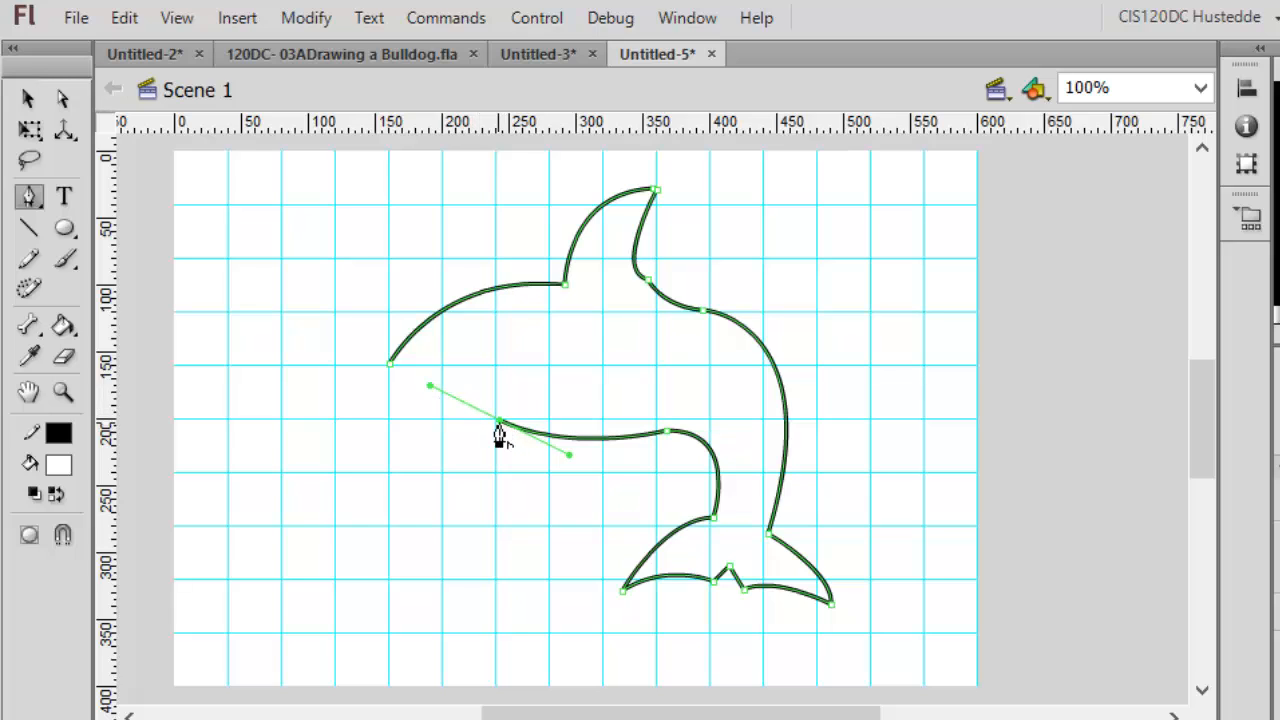
click(499, 424)
click(391, 364)
mouse_move(393, 364)
mouse_down()
mouse_move(400, 333)
mouse_move(397, 345)
mouse_up()
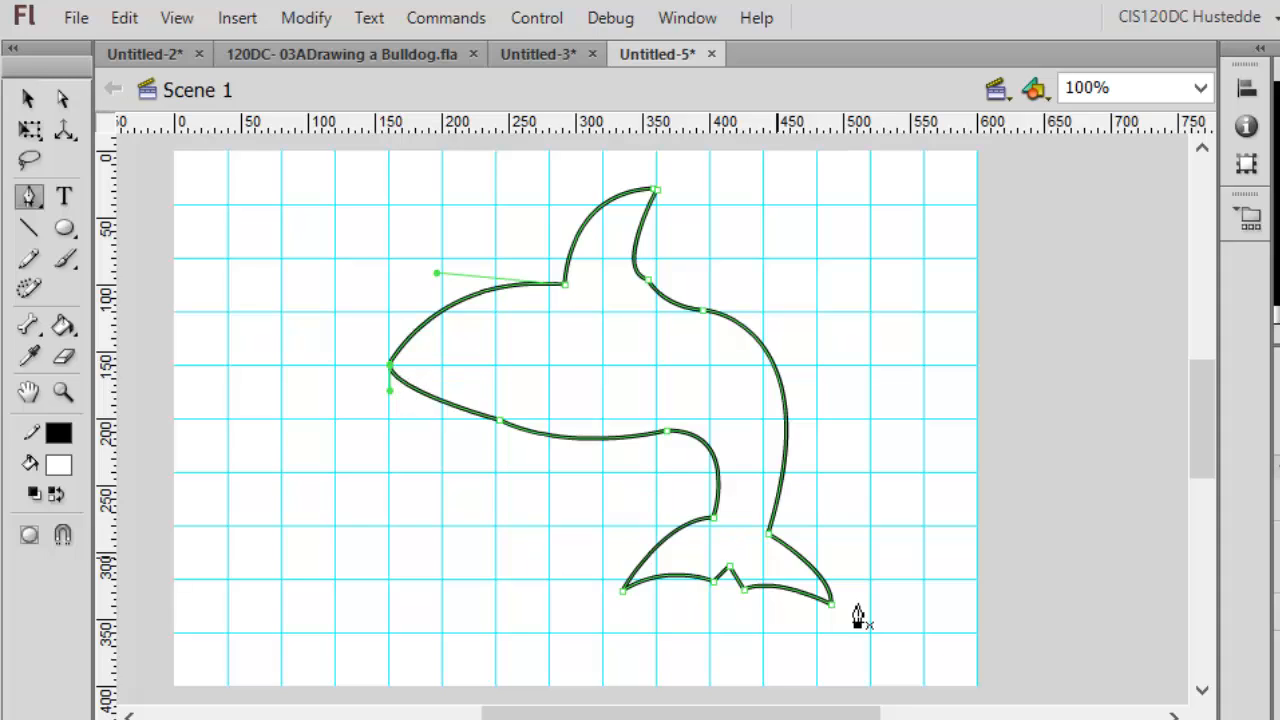
Step: Draw the open mouth from the jaw at about x 216, y 191 up to a point at x 273, y 150, and back to x 277, y 212
click(464, 407)
drag(540, 325, 540, 328)
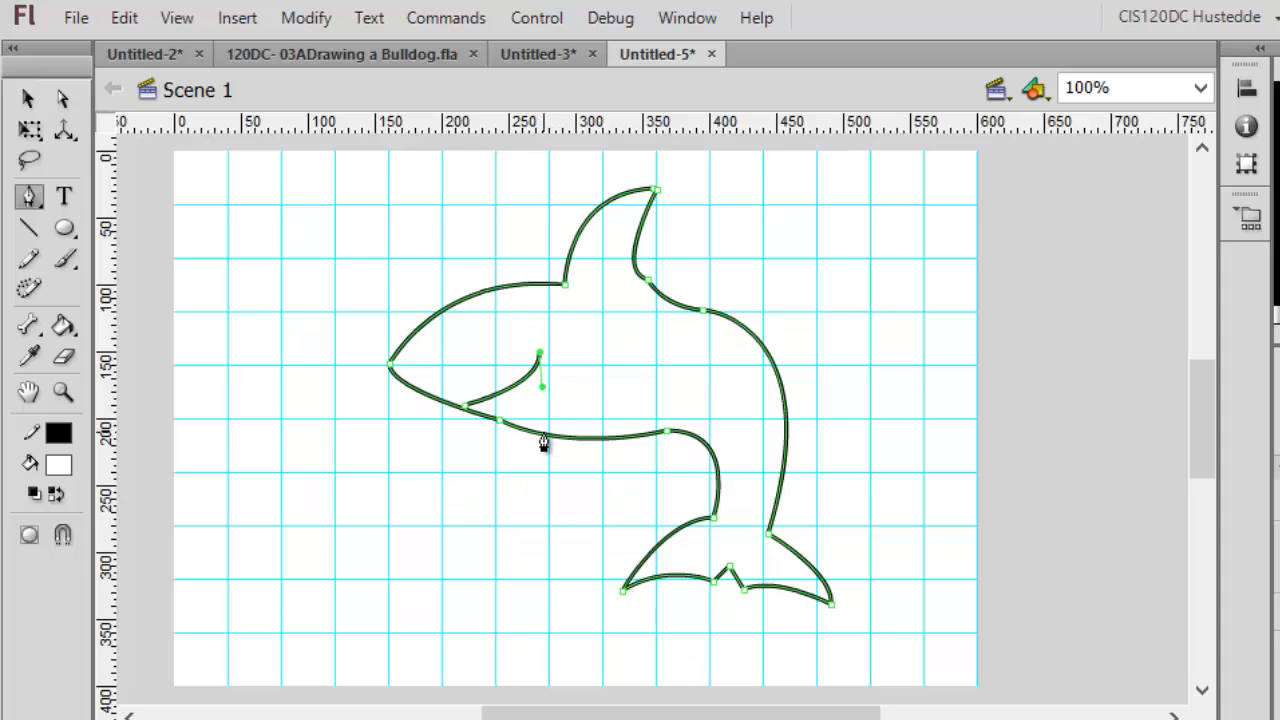
mouse_move(543, 437)
mouse_down()
mouse_move(503, 425)
mouse_move(530, 441)
mouse_up()
click(549, 440)
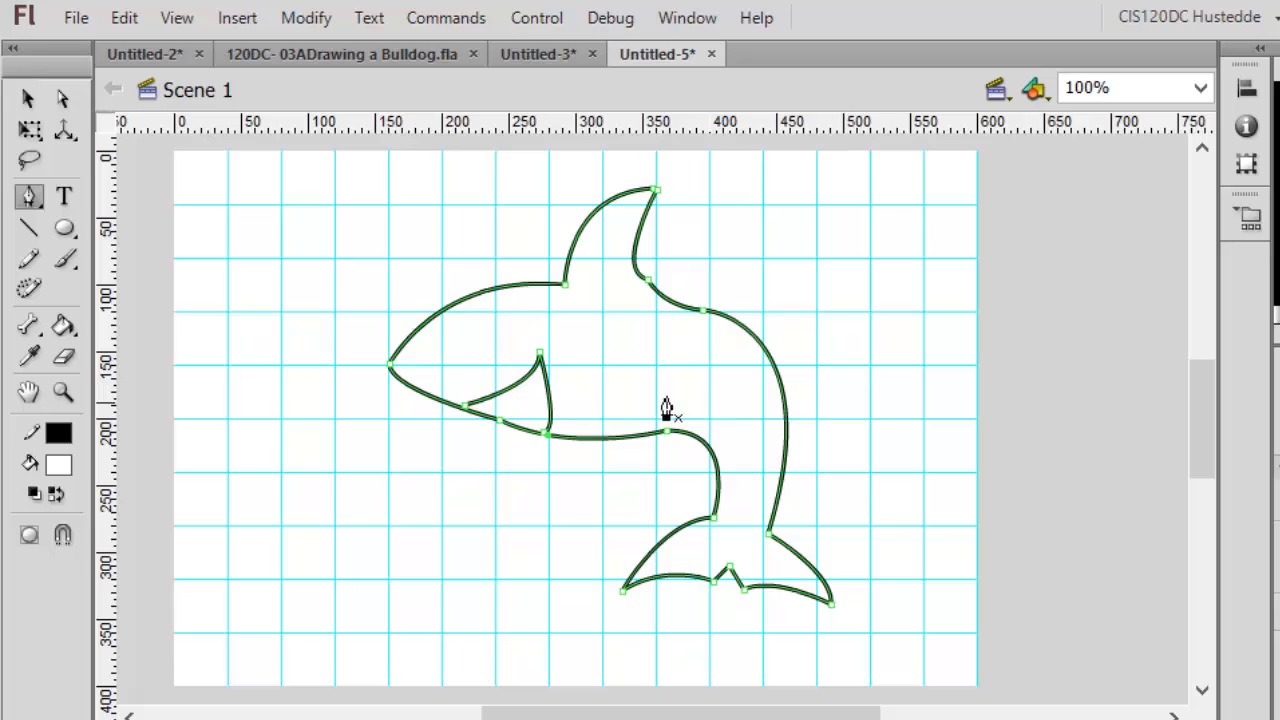
Step: Draw an open curved side fin from about x 323, y 155 through corners near x 377, y 192 and x 363, y 140, ending near x 330, y 138
click(607, 358)
mouse_move(679, 407)
mouse_down()
mouse_move(760, 414)
mouse_move(726, 400)
mouse_move(680, 411)
mouse_move(680, 423)
mouse_move(679, 408)
mouse_up()
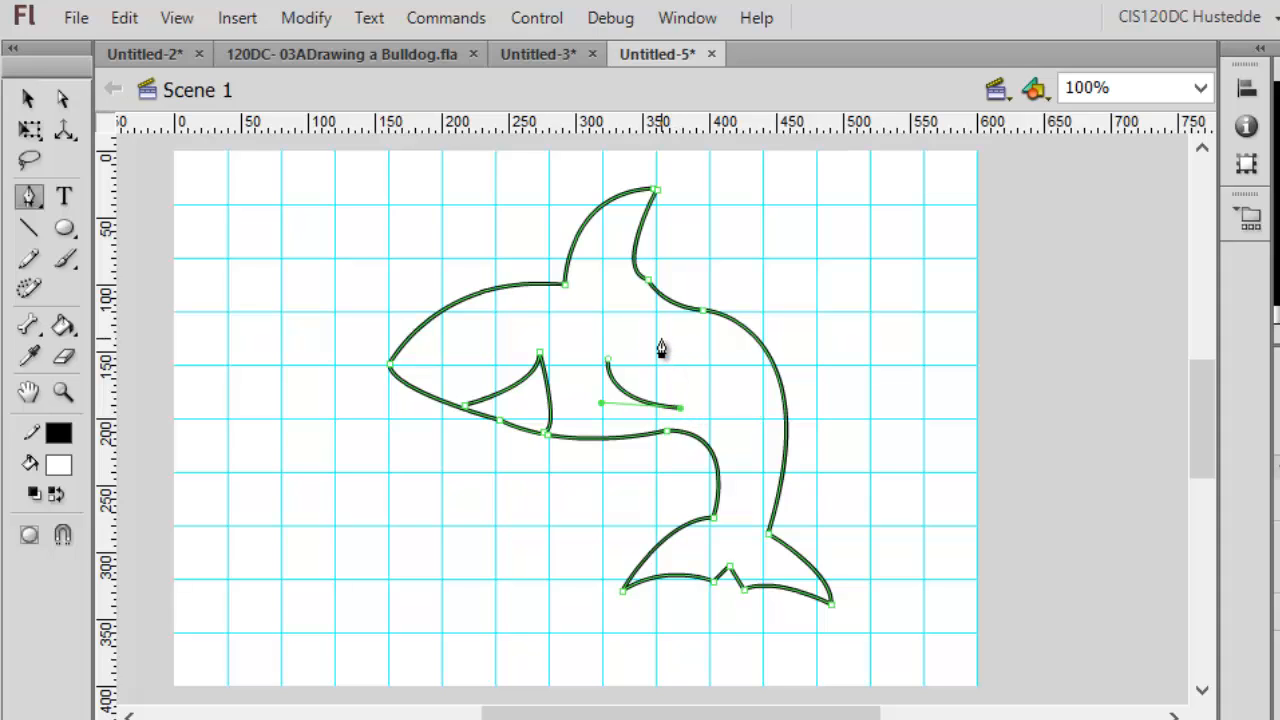
drag(661, 339, 603, 353)
click(660, 342)
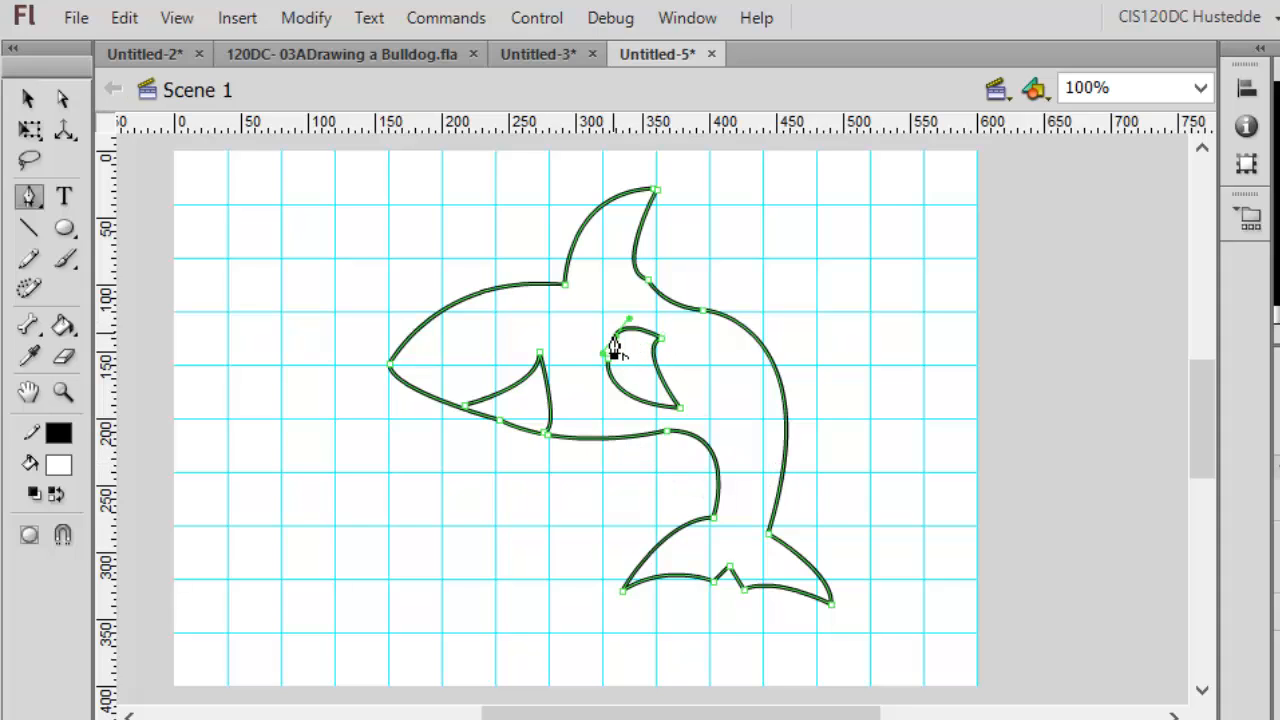
Step: Draw a belly fin from about x 311, y 216 curving to a sharp tip at about x 346, y 262 and back to the belly line
click(591, 440)
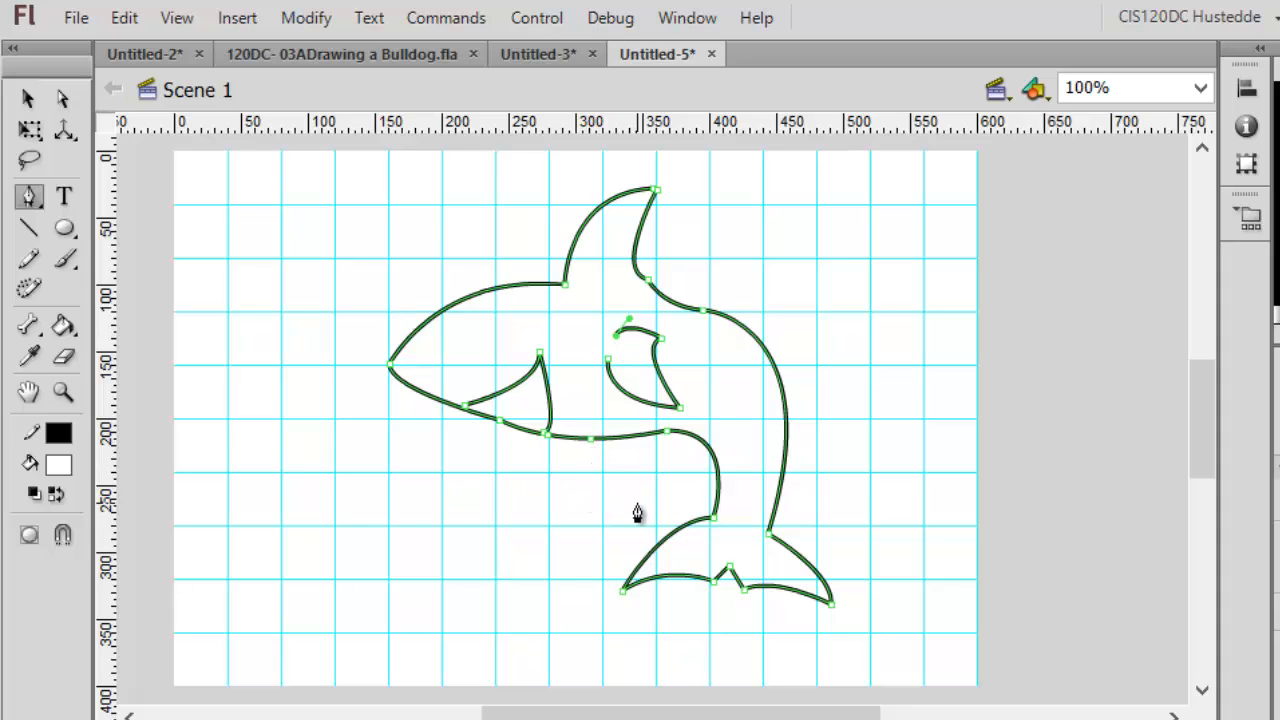
drag(637, 503, 676, 518)
click(637, 502)
drag(640, 441, 662, 433)
Step: Draw a small slanted eye on the head from about x 217, y 148 to x 245, y 133, with a curved lower lid
click(465, 349)
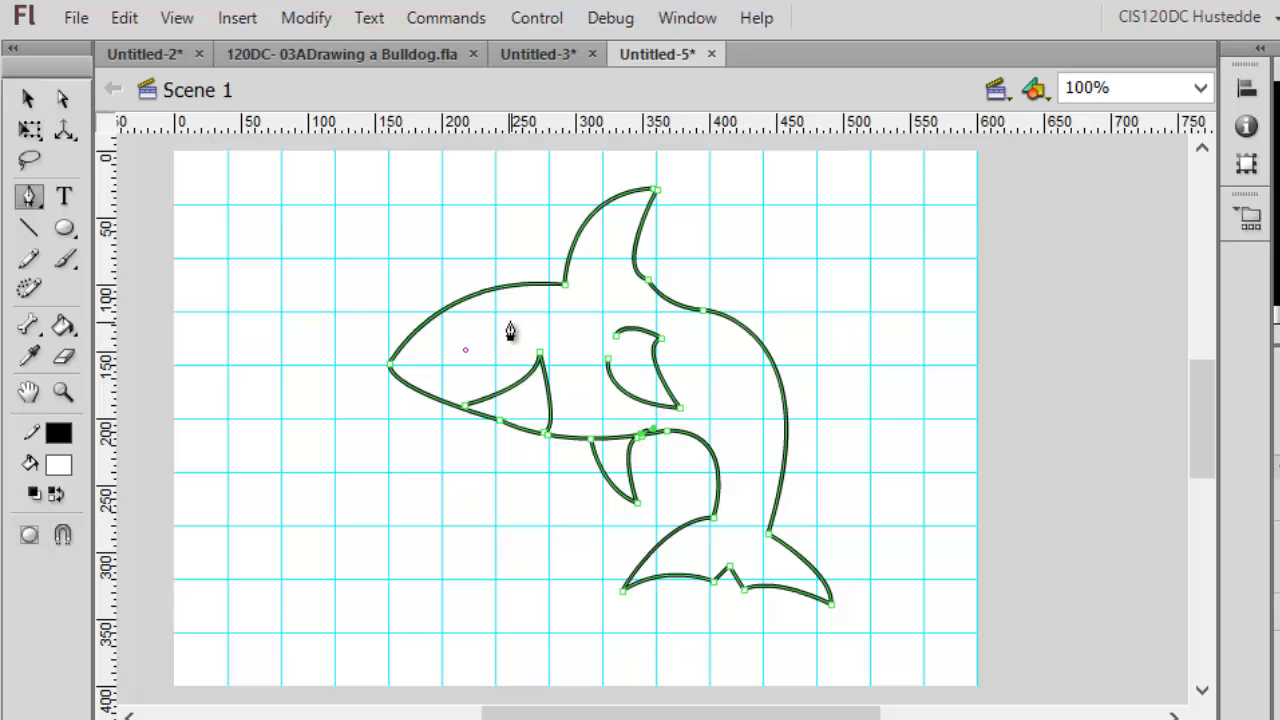
click(502, 329)
drag(477, 358, 477, 358)
click(501, 350)
click(467, 349)
Step: Deselect the path and delete the short stray line end where the belly fin's rear curve meets the belly
click(28, 98)
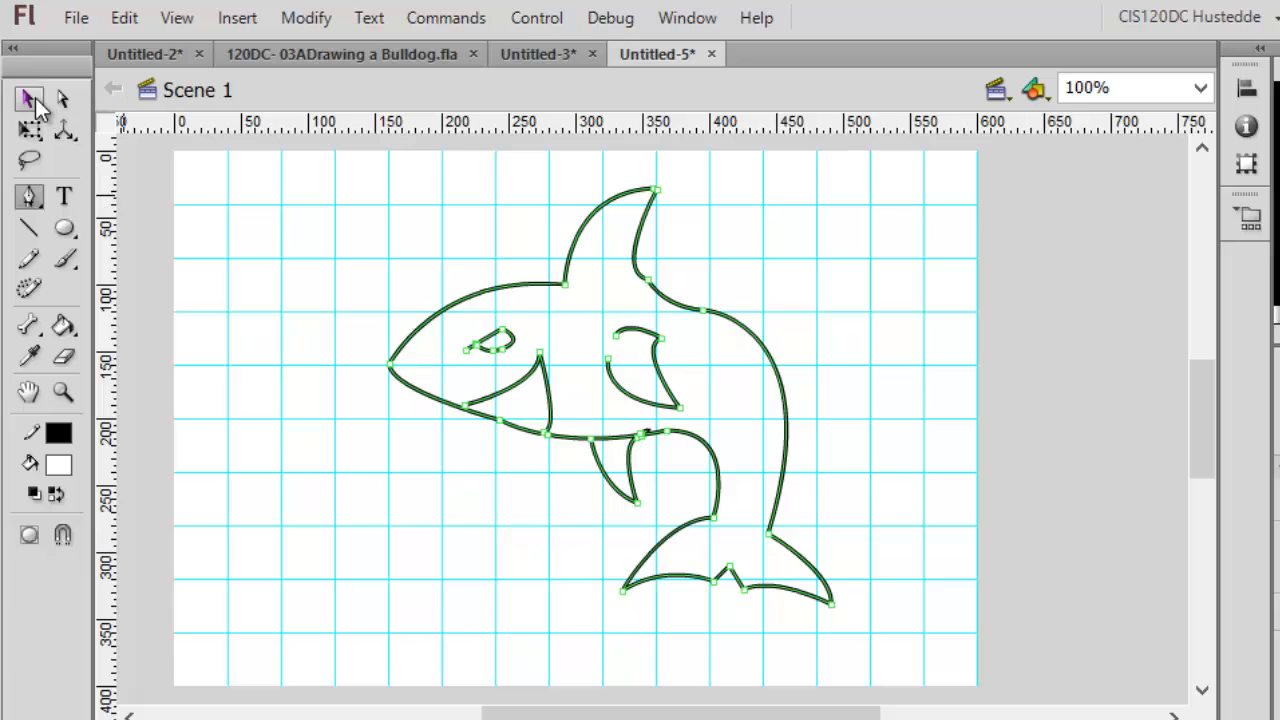
click(1125, 490)
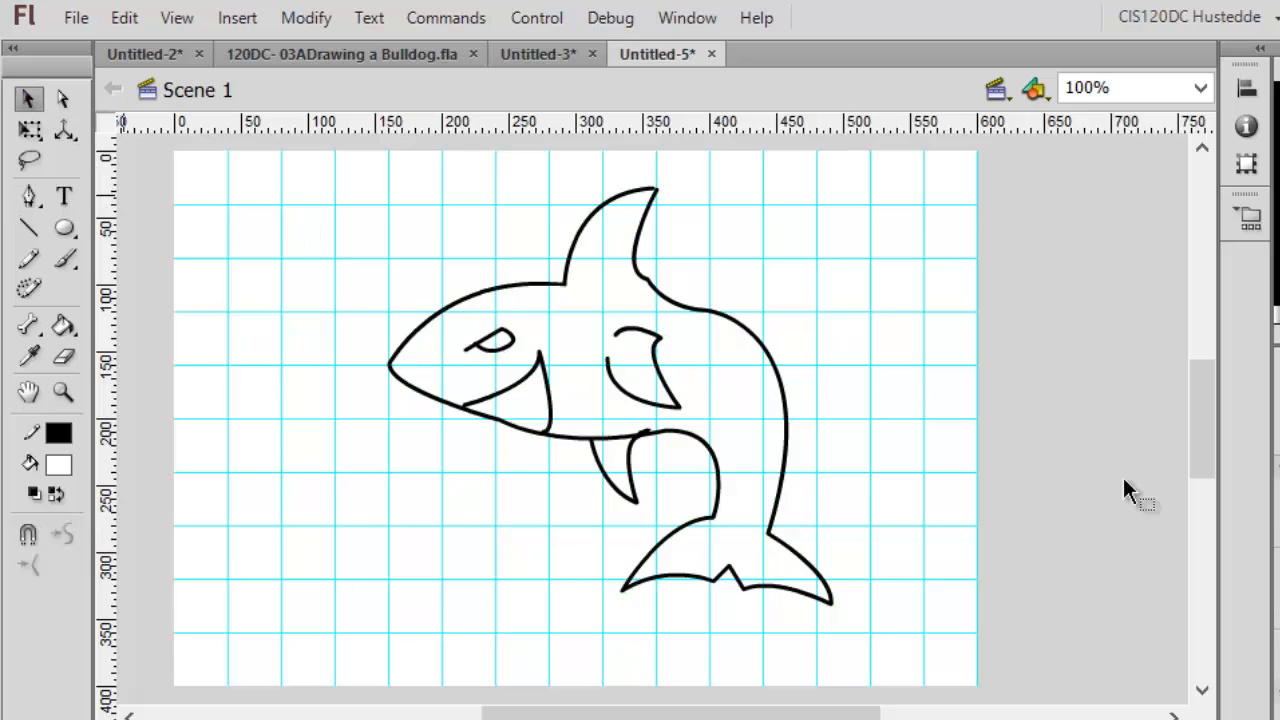
click(645, 433)
click(836, 490)
Step: Extend the lower ends of both mouth curves so they cross past the jaw and belly line
click(495, 420)
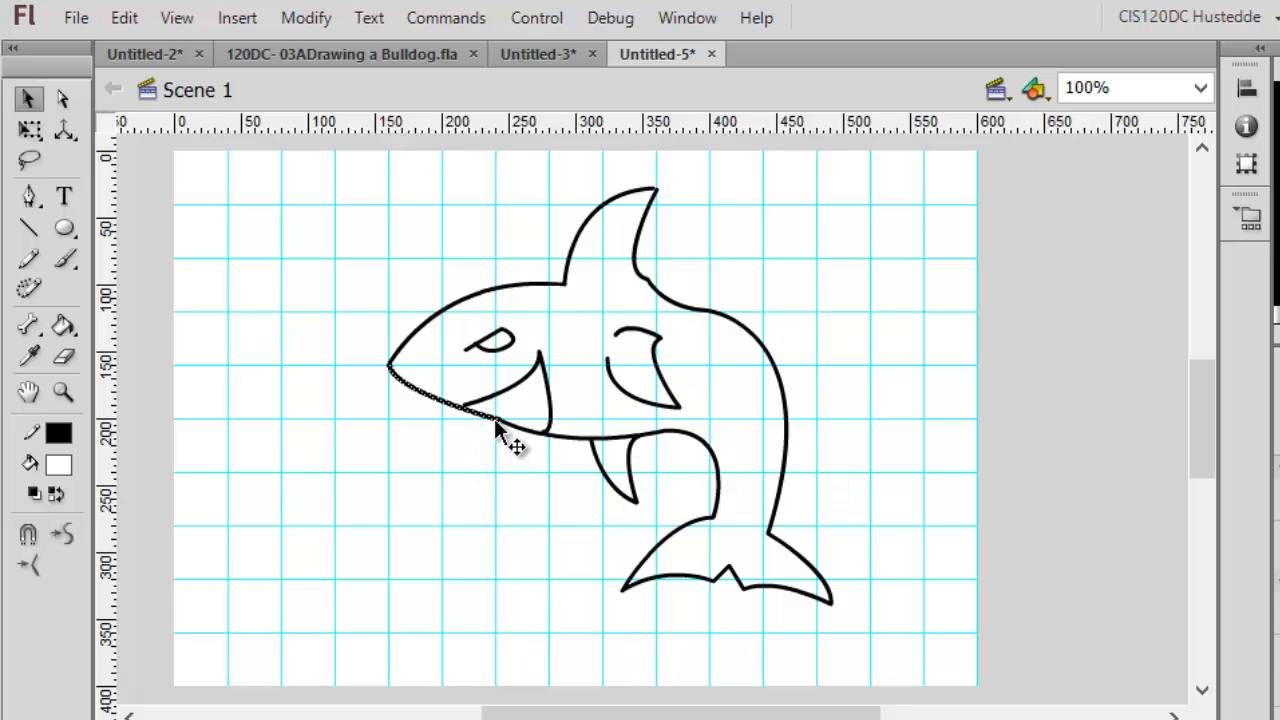
click(517, 429)
click(487, 402)
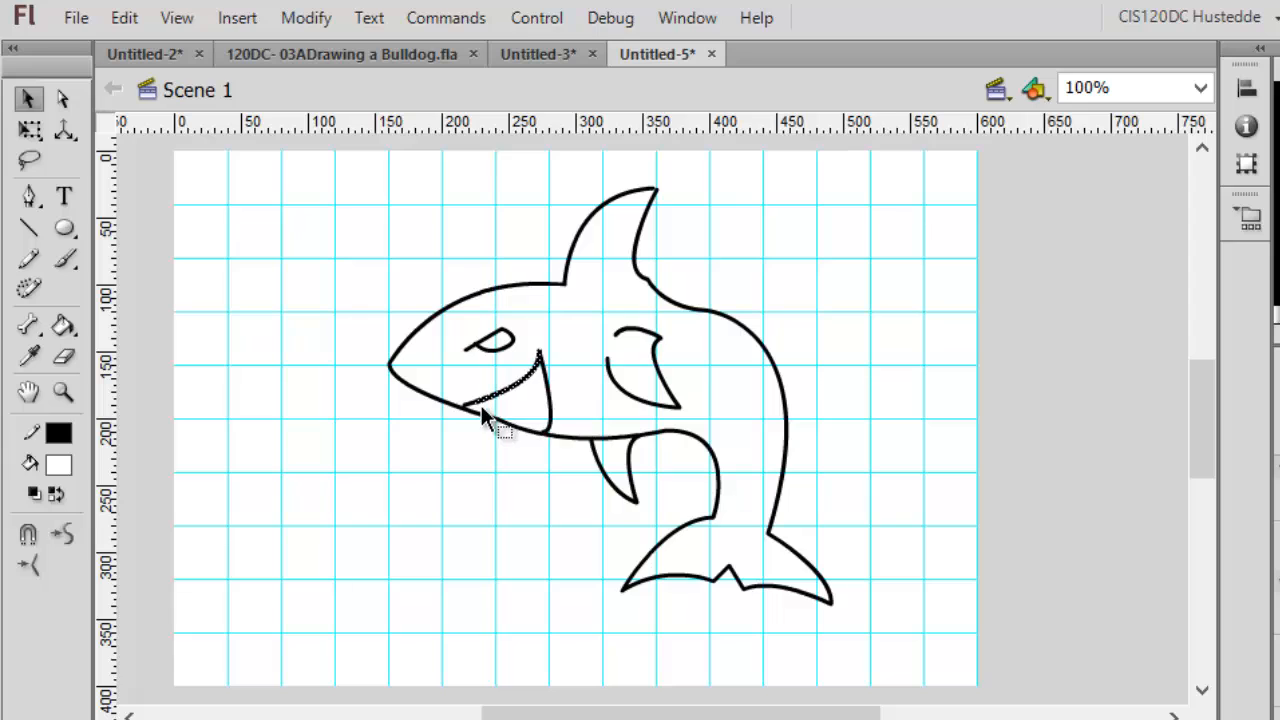
click(429, 488)
drag(466, 412, 451, 411)
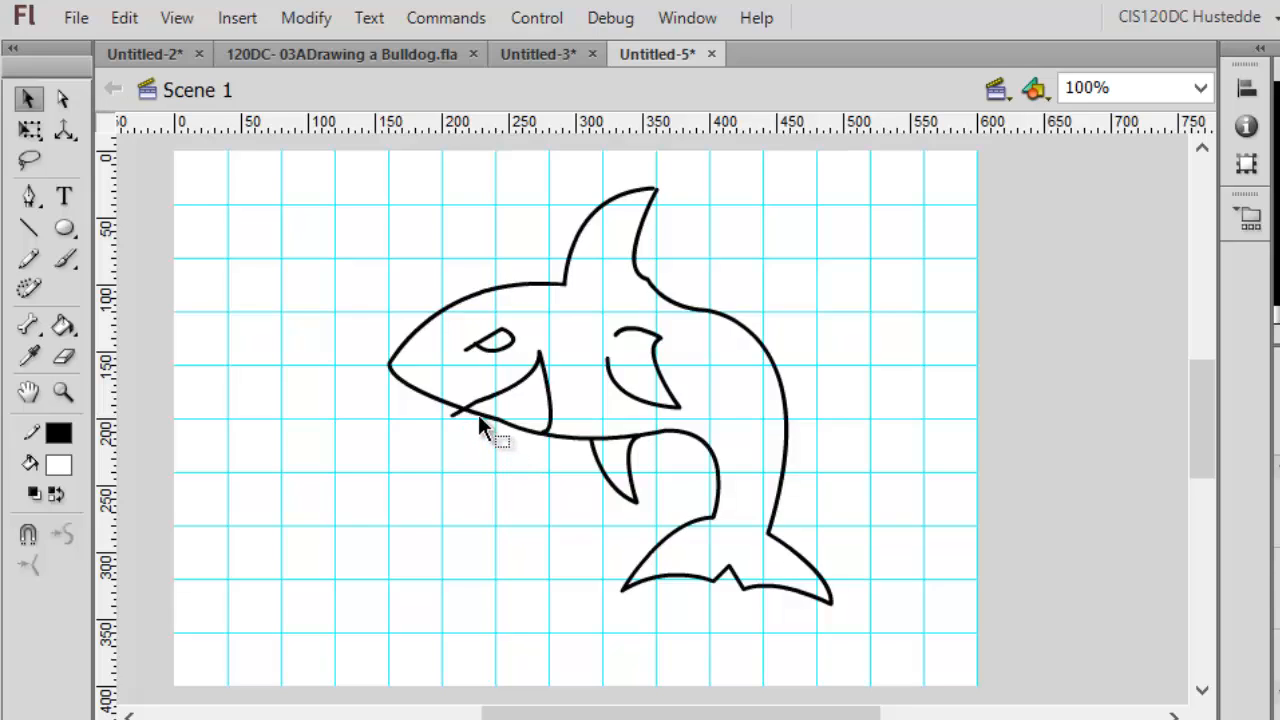
click(524, 430)
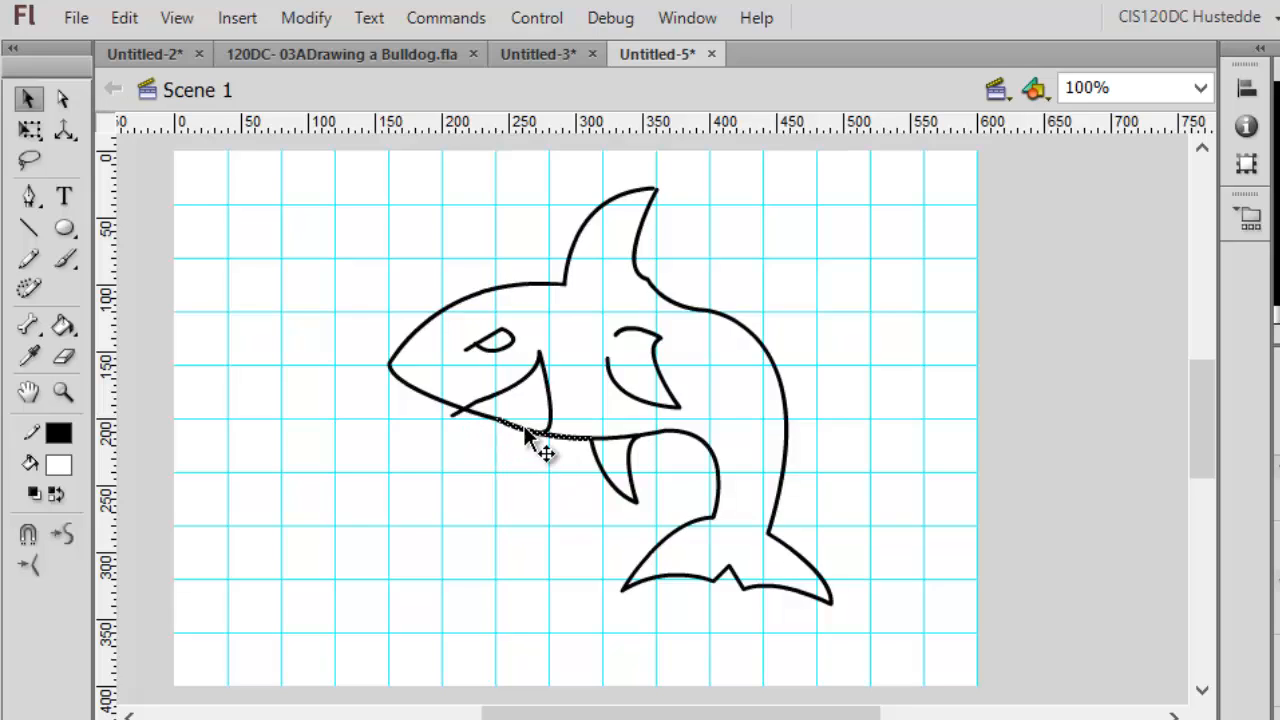
click(554, 439)
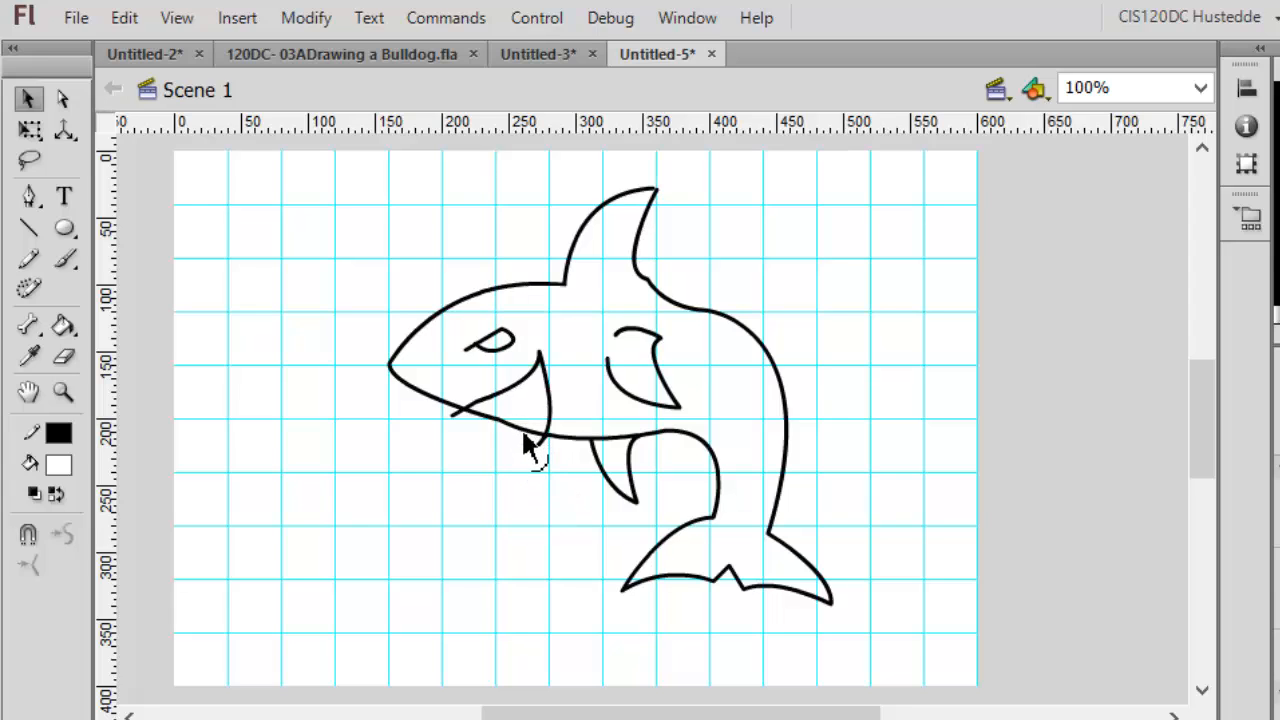
Step: Delete the two outline segments that run across the mouth opening between the mouth curves
click(525, 433)
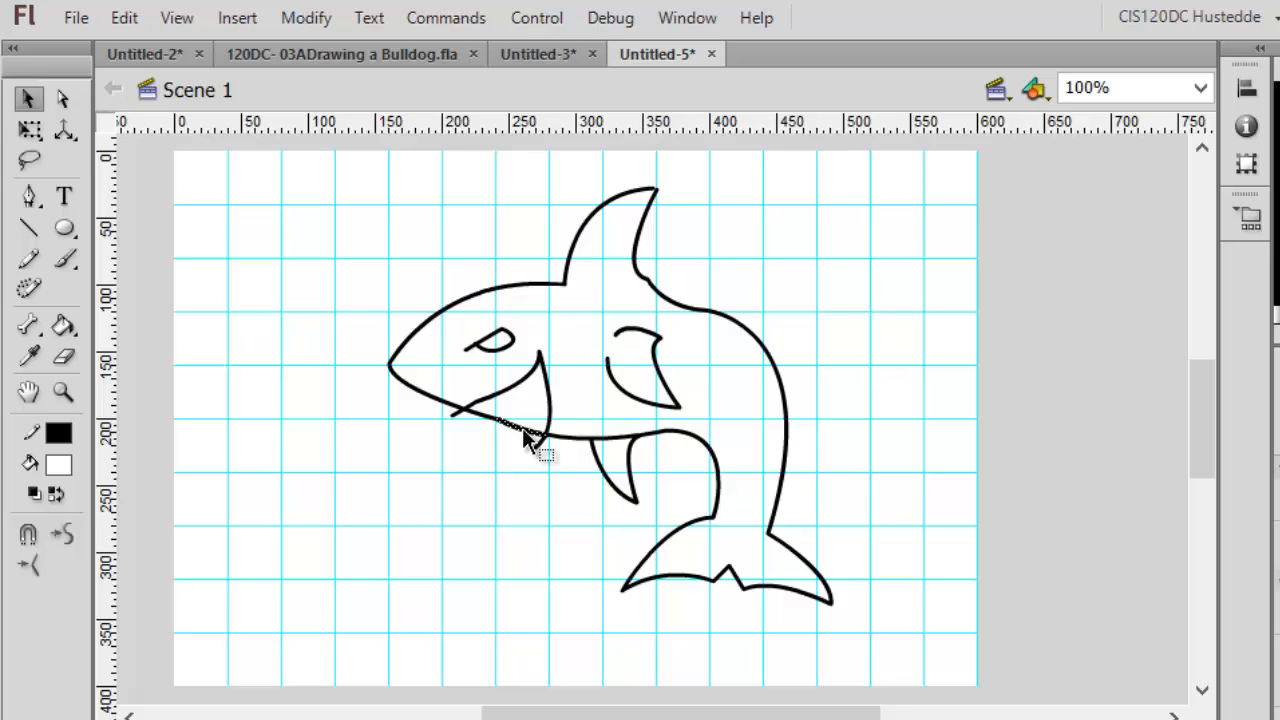
key(Delete)
click(489, 423)
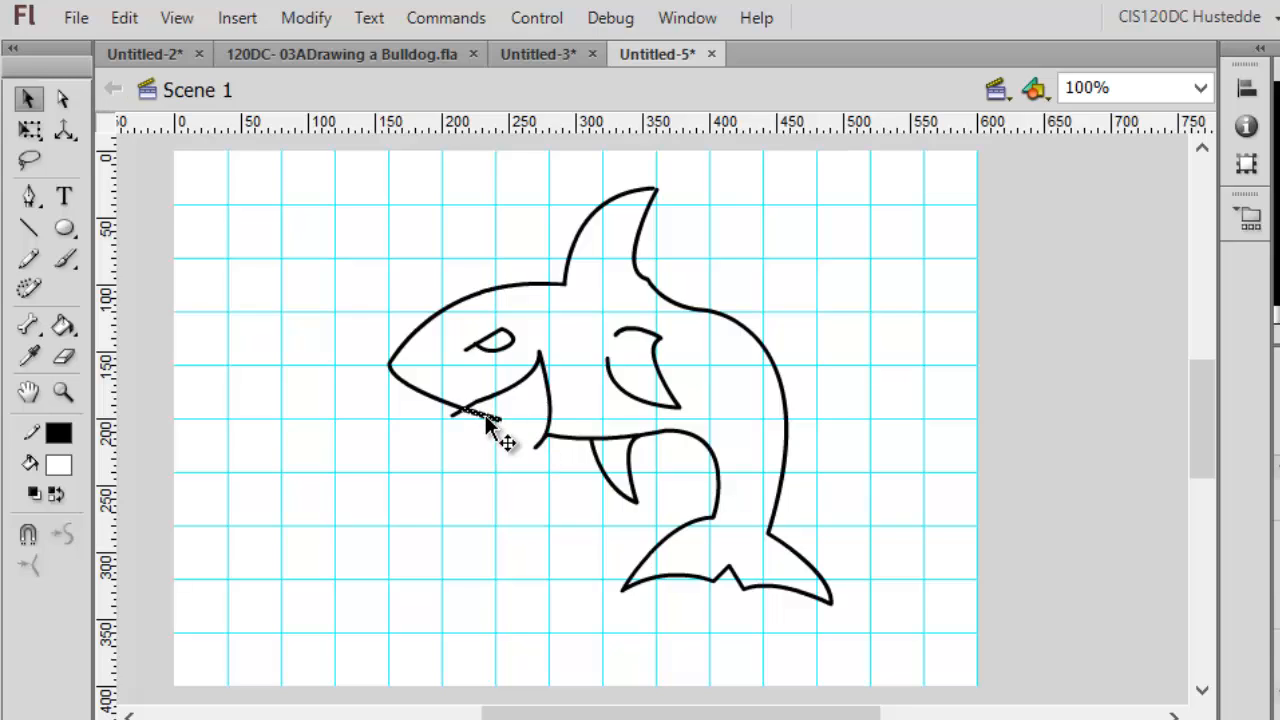
key(Delete)
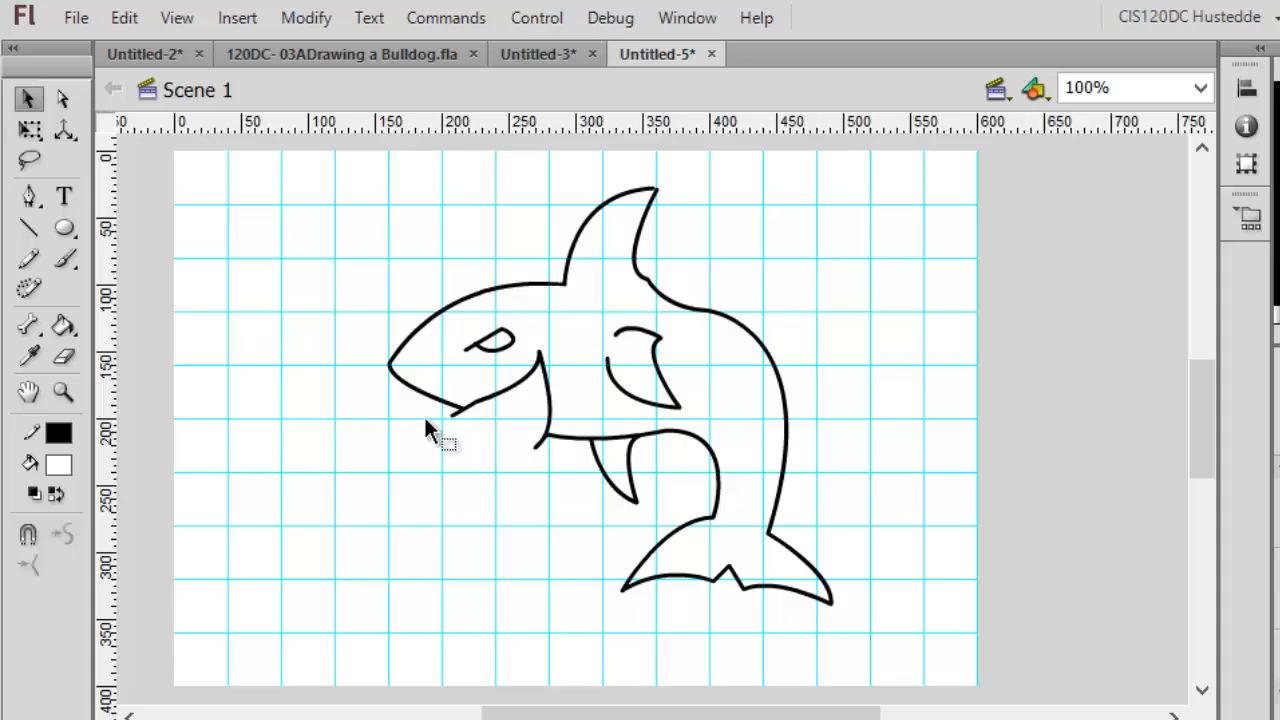
Step: Delete the leftover line ends sticking out beyond the outline at the front and back of the mouth
click(456, 414)
key(Delete)
click(541, 442)
click(544, 461)
click(544, 443)
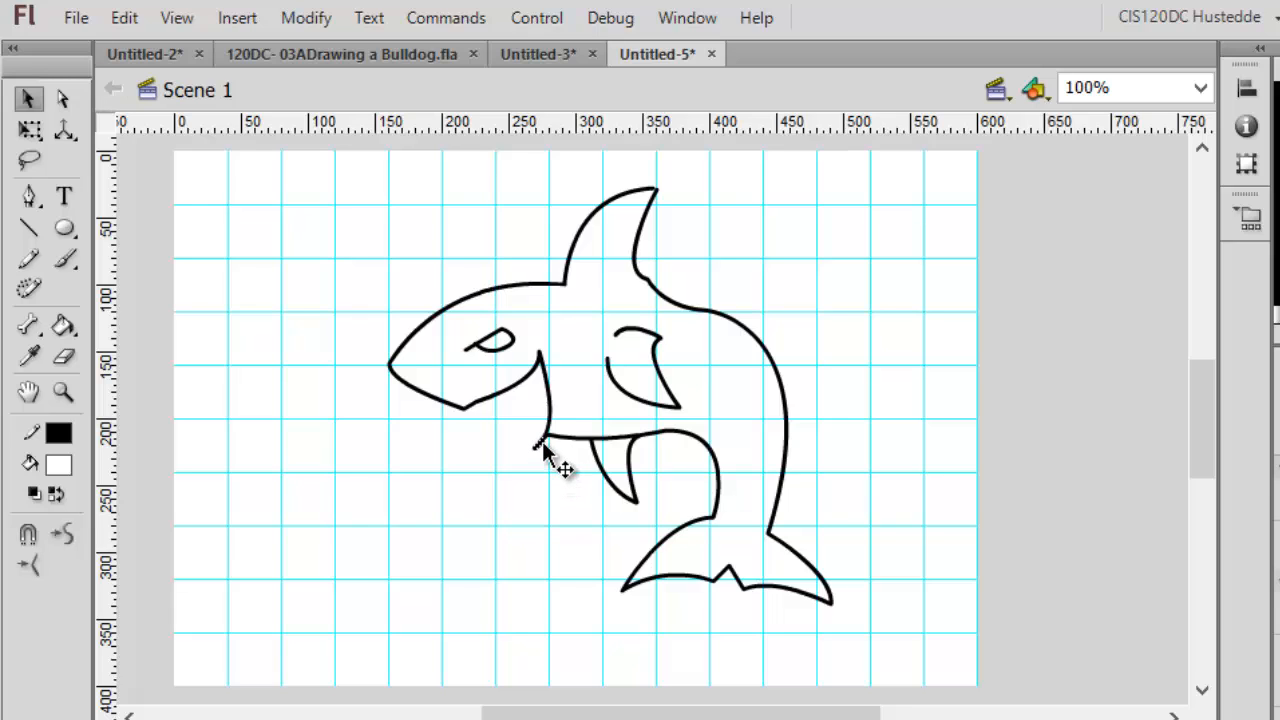
key(Delete)
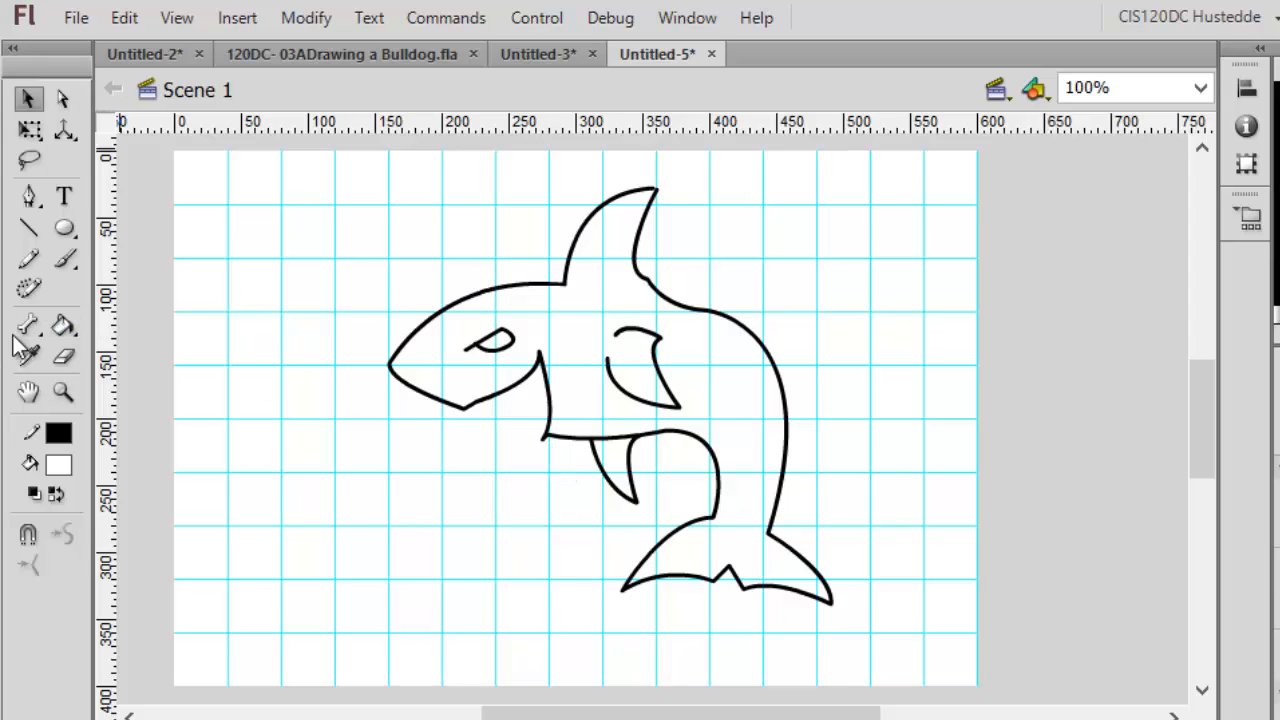
Step: Zoom in on the head and draw four pointed straight-sided teeth with the Pen tool along the upper jaw, undoing a misplaced first point
click(62, 391)
drag(370, 312, 618, 505)
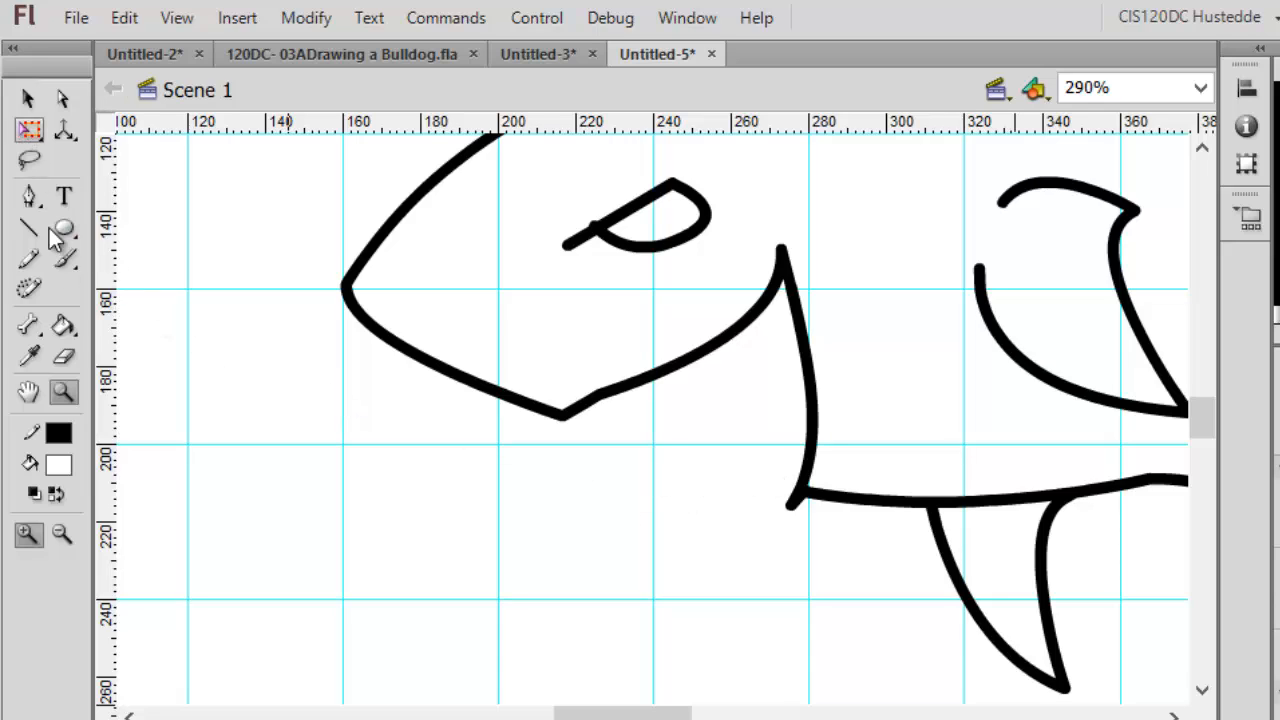
click(29, 196)
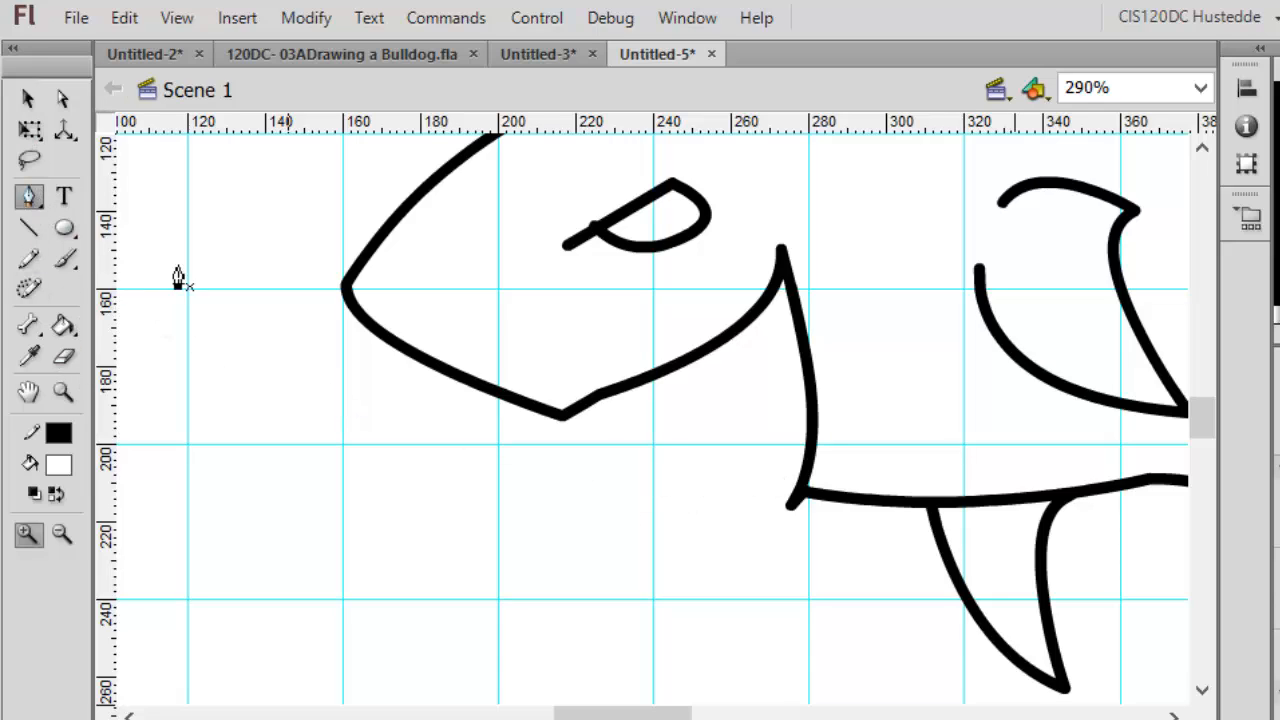
click(583, 417)
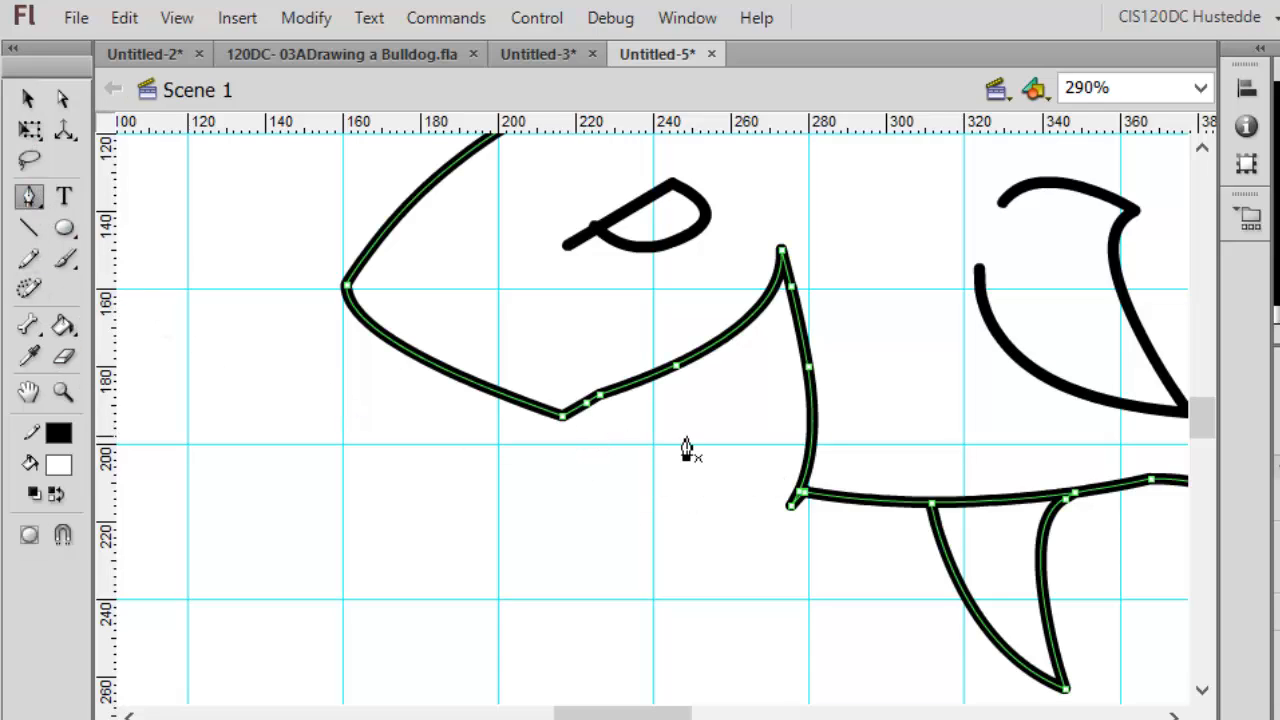
click(634, 432)
key(ctrl+z)
click(590, 401)
click(629, 431)
click(640, 383)
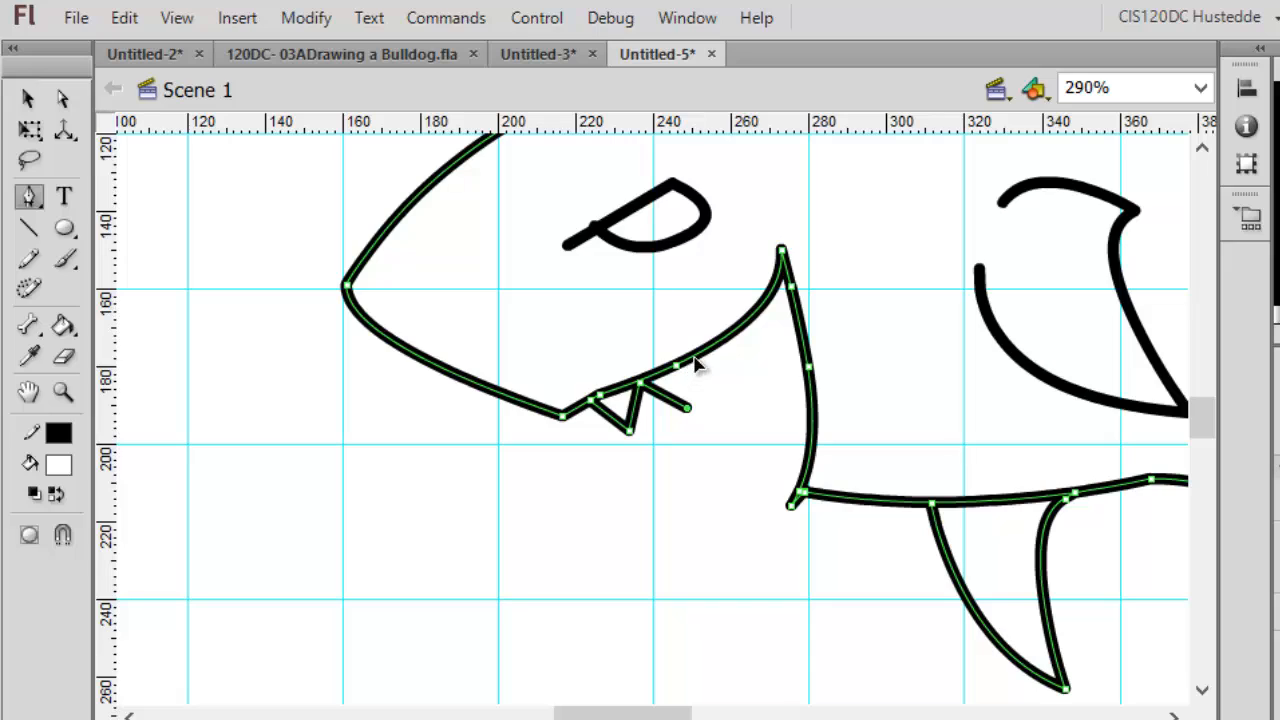
click(692, 359)
click(740, 386)
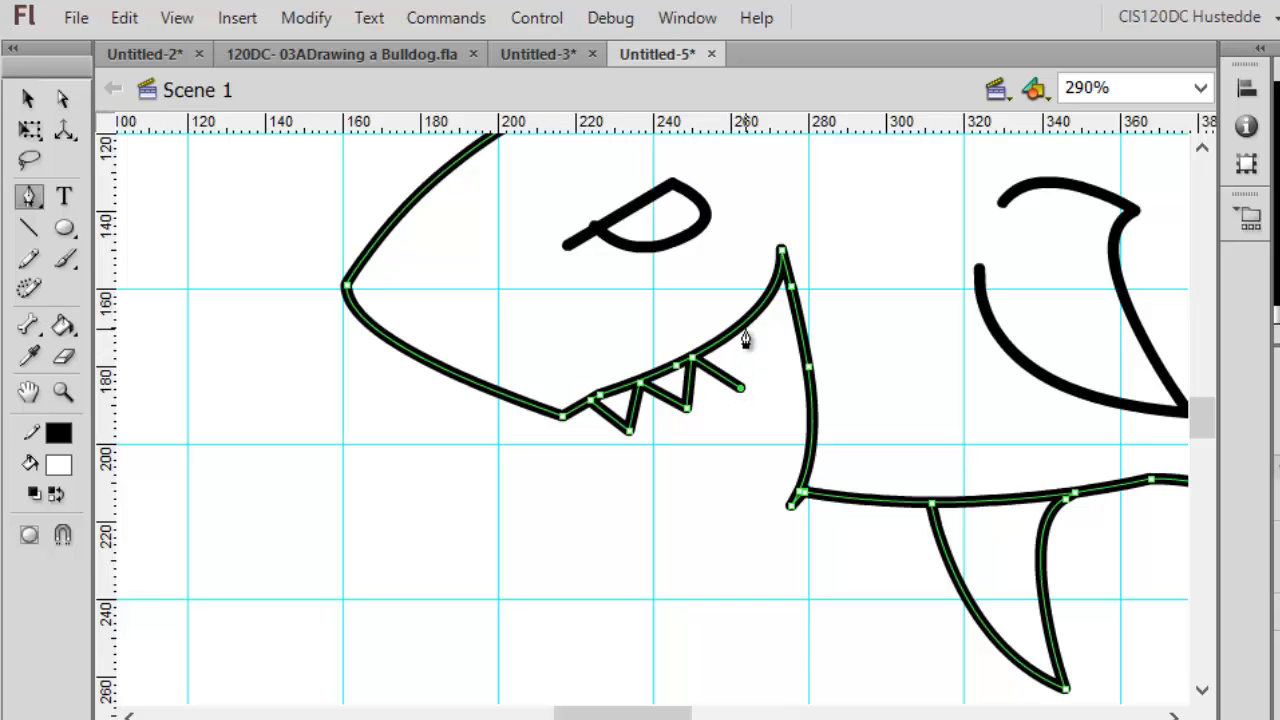
click(741, 329)
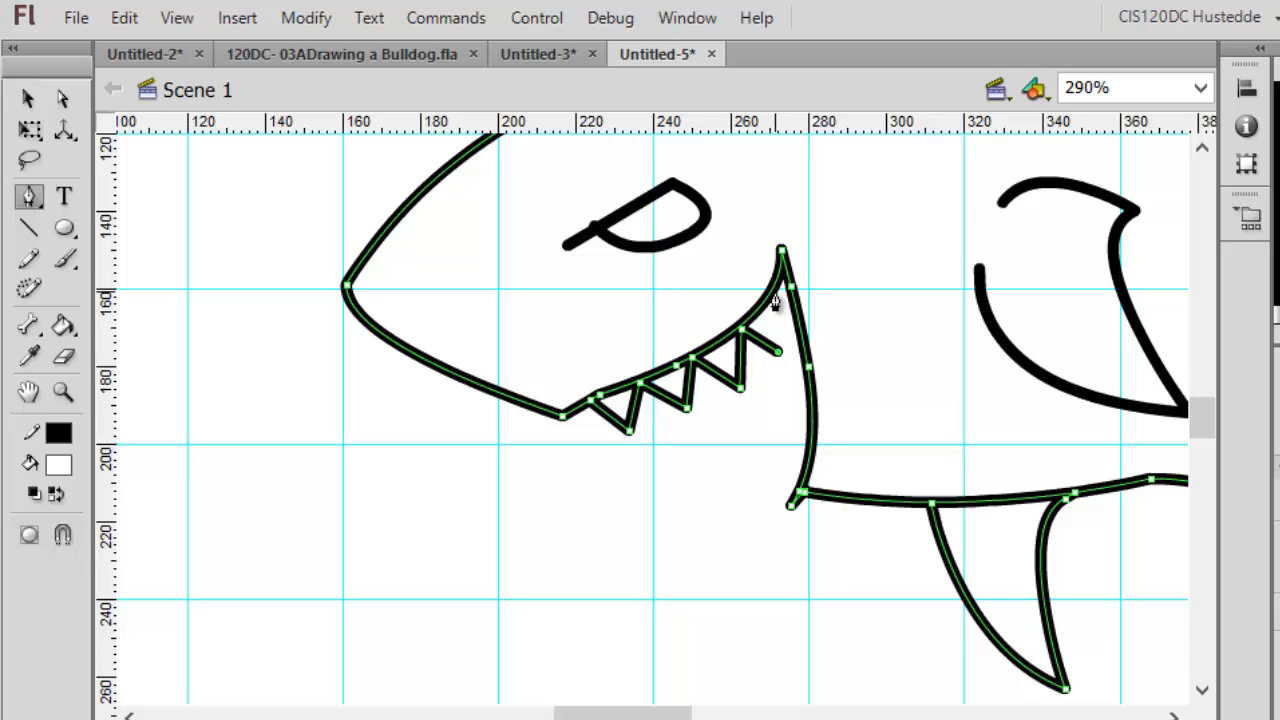
click(775, 292)
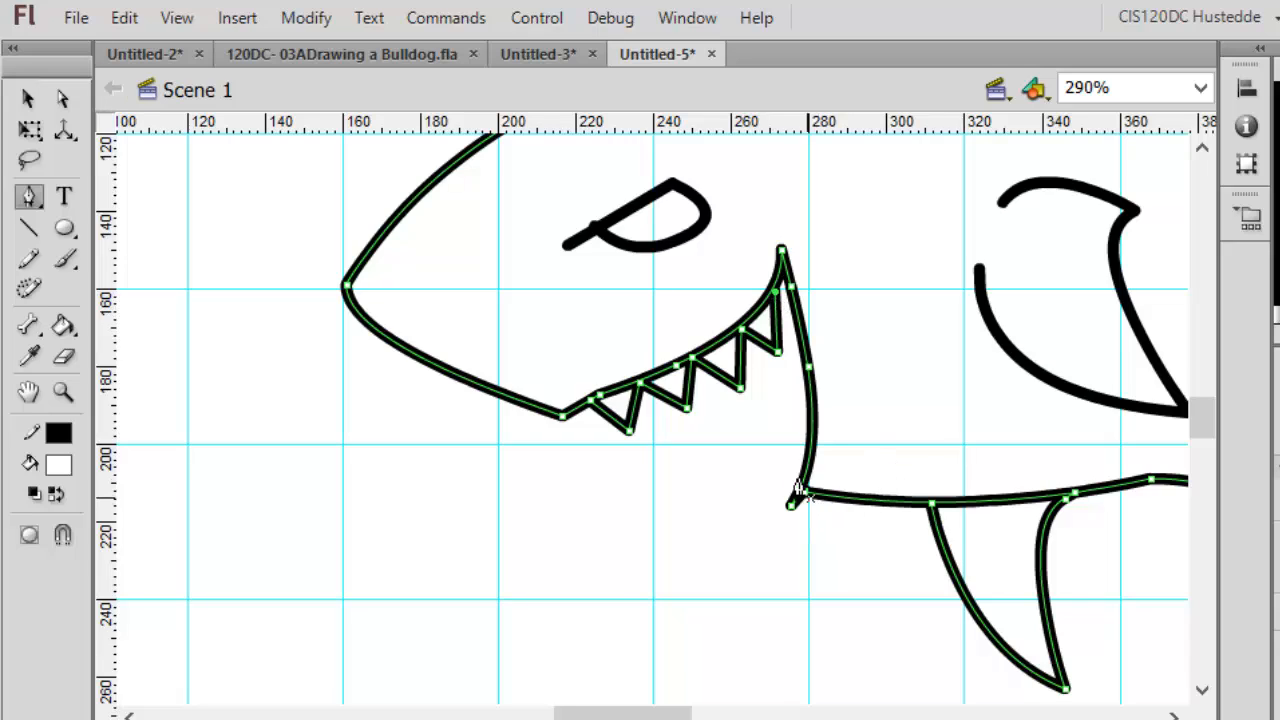
Step: Draw three pointed straight-sided teeth up the rear mouth curve from about y 208 to y 167, and deselect the path
click(810, 421)
click(762, 393)
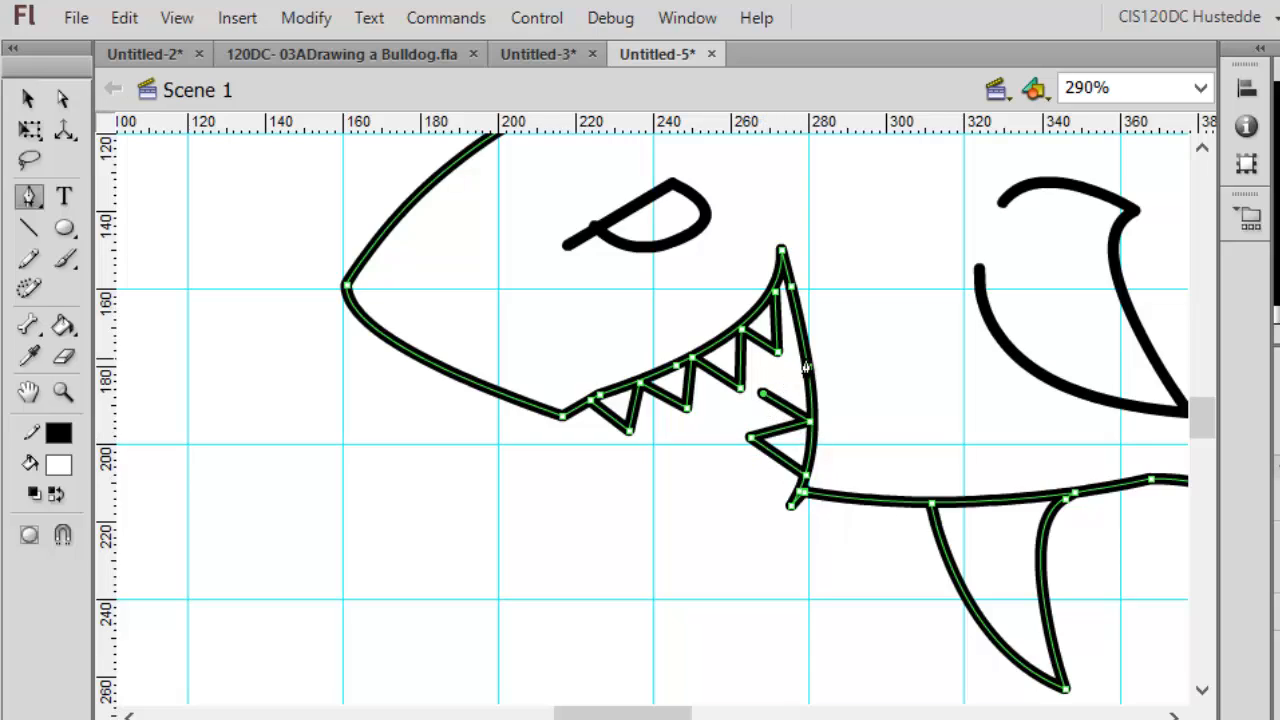
click(810, 371)
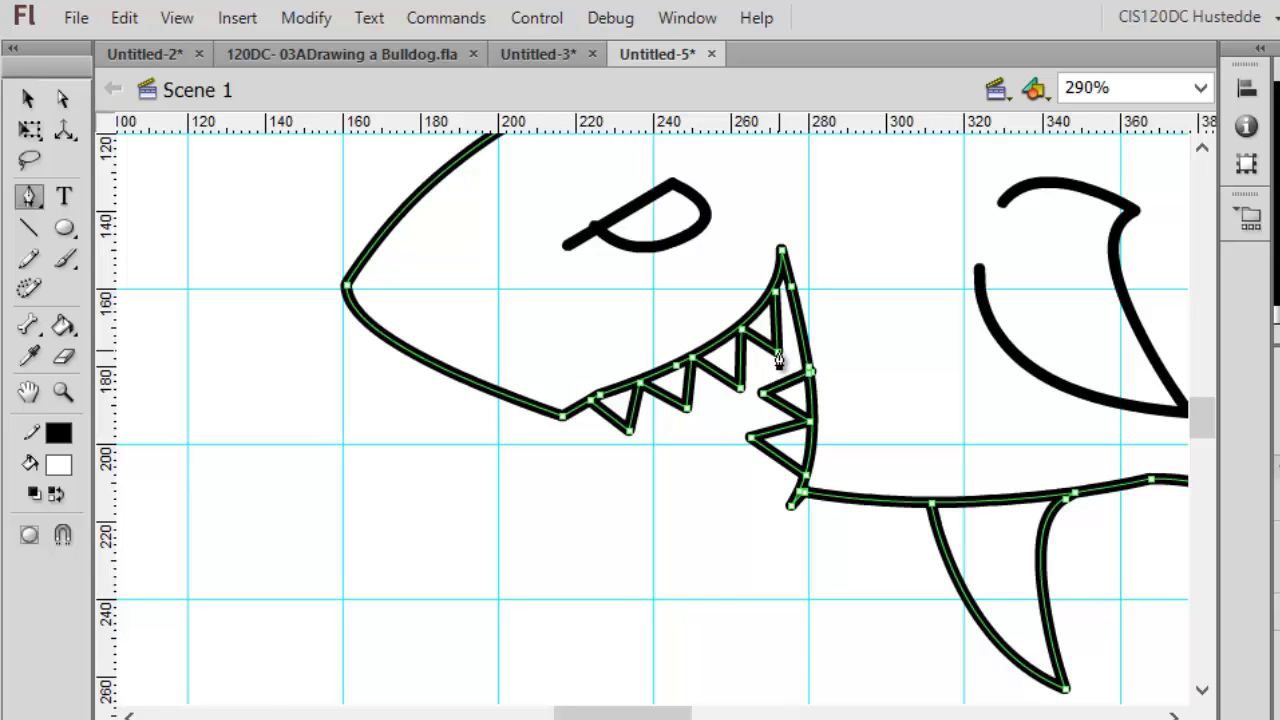
click(779, 351)
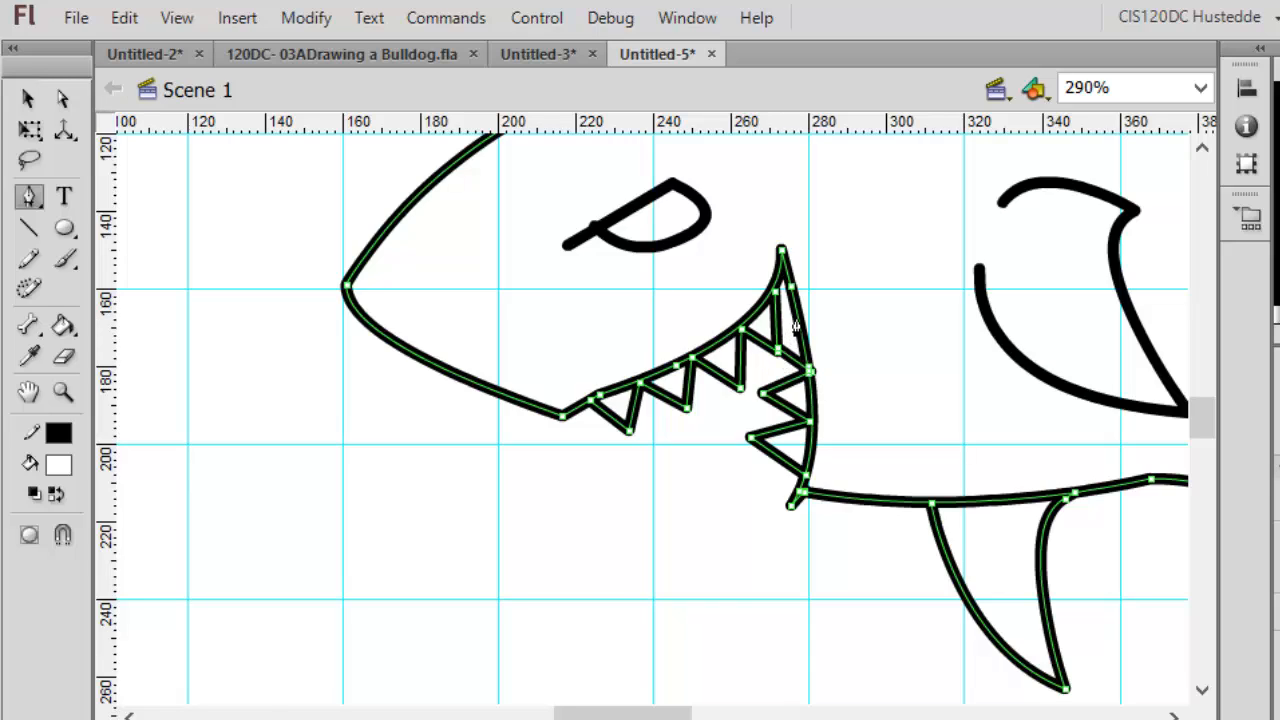
click(797, 317)
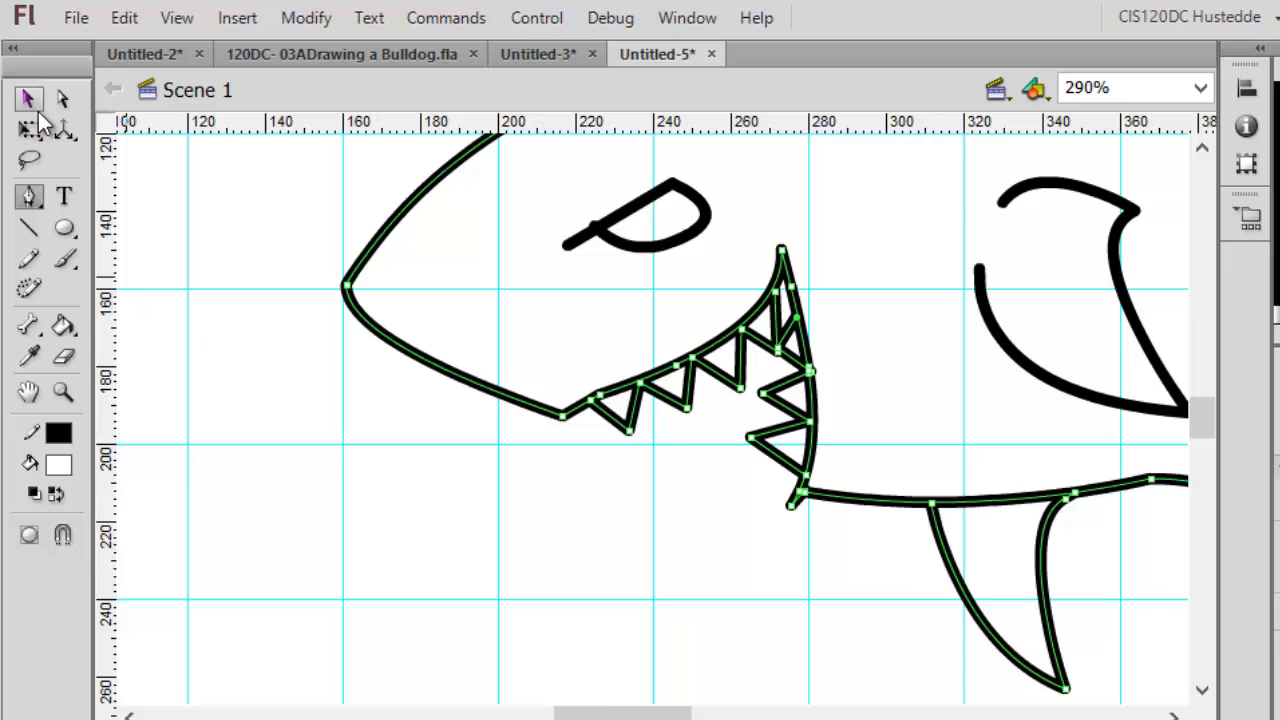
click(28, 98)
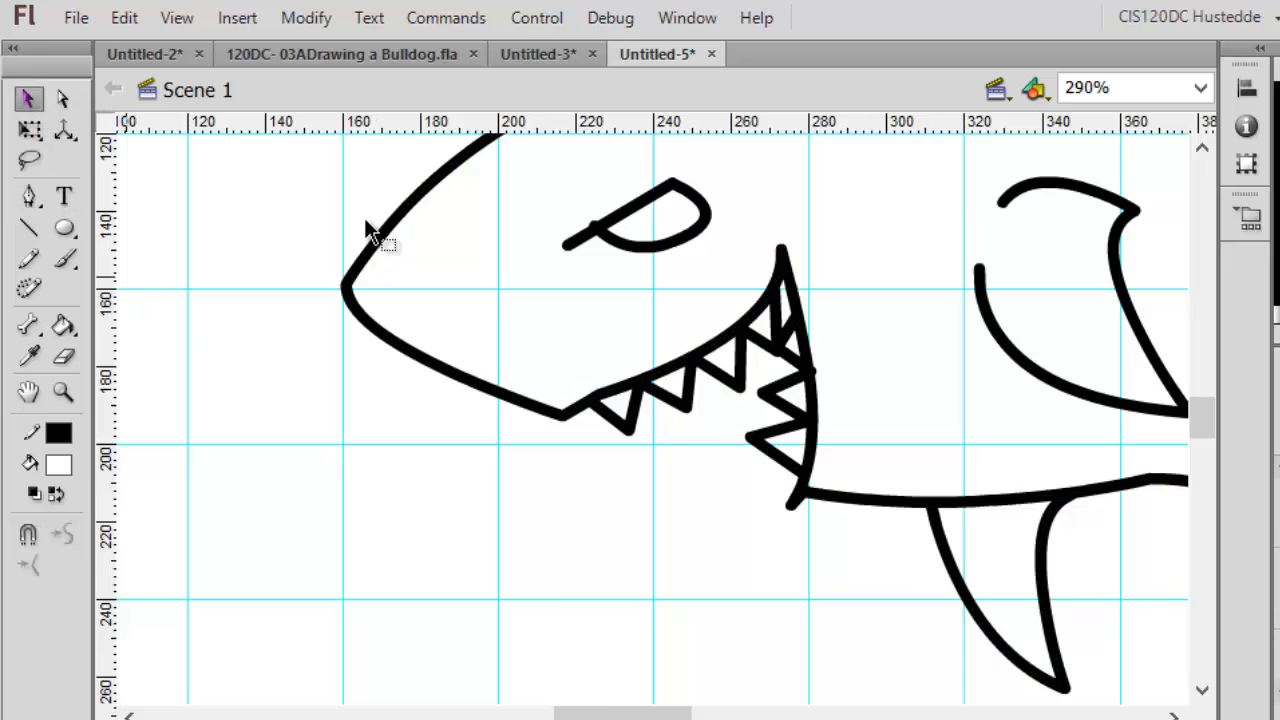
click(796, 506)
click(940, 680)
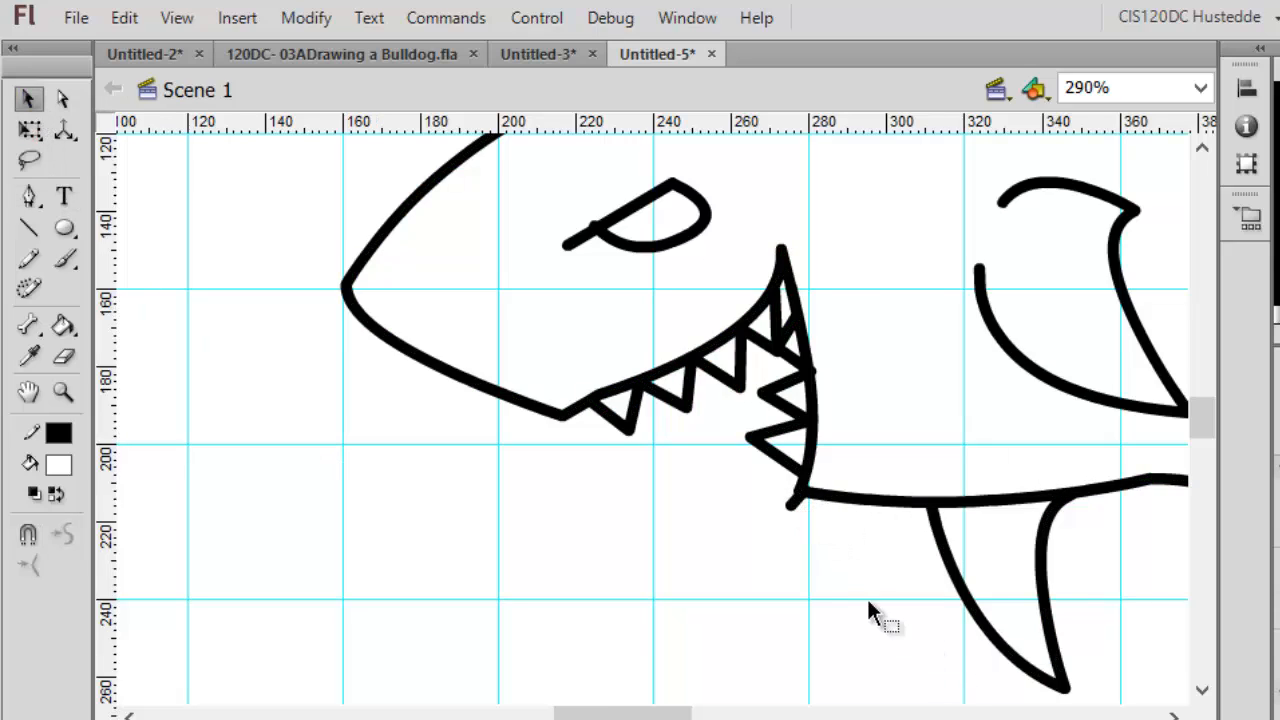
Step: Delete the leftover line end sticking out below the rear mouth curve and return the view to 100%
click(796, 503)
key(Delete)
double_click(57, 395)
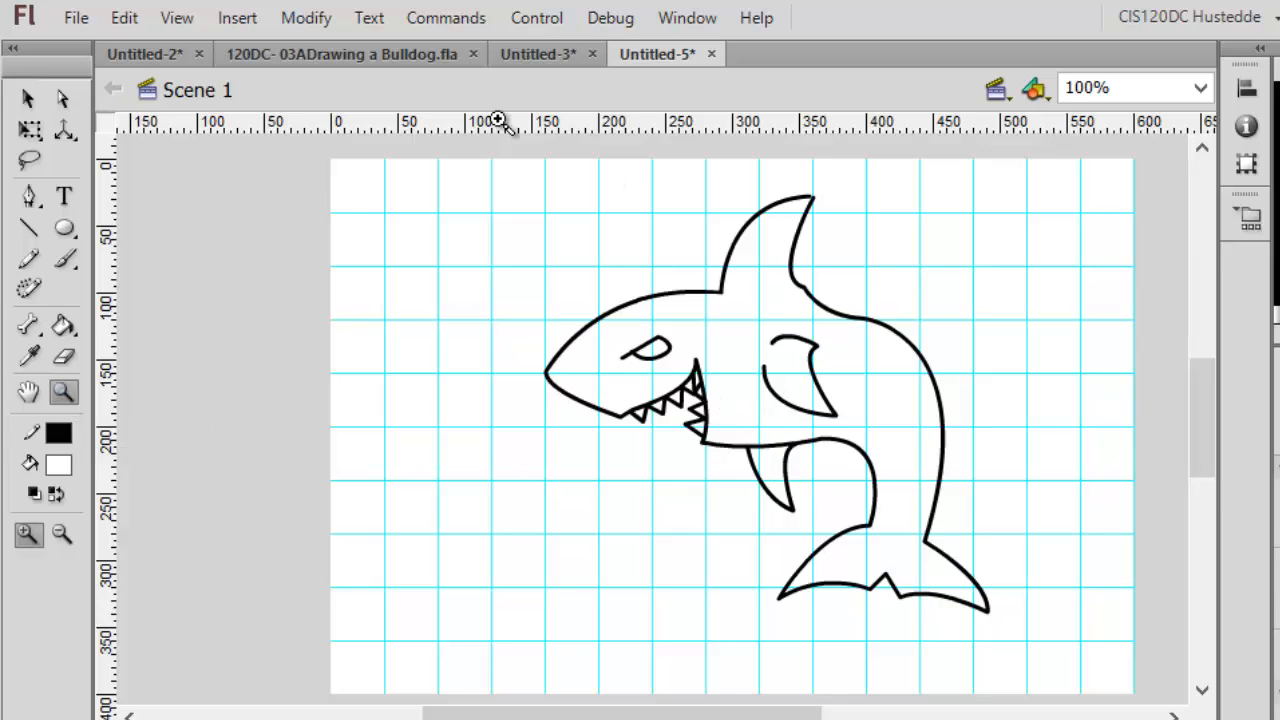
Step: Draw two short straight lines with the Line tool, extending inward from the tail fin's front base and the dorsal fin's front base
click(30, 230)
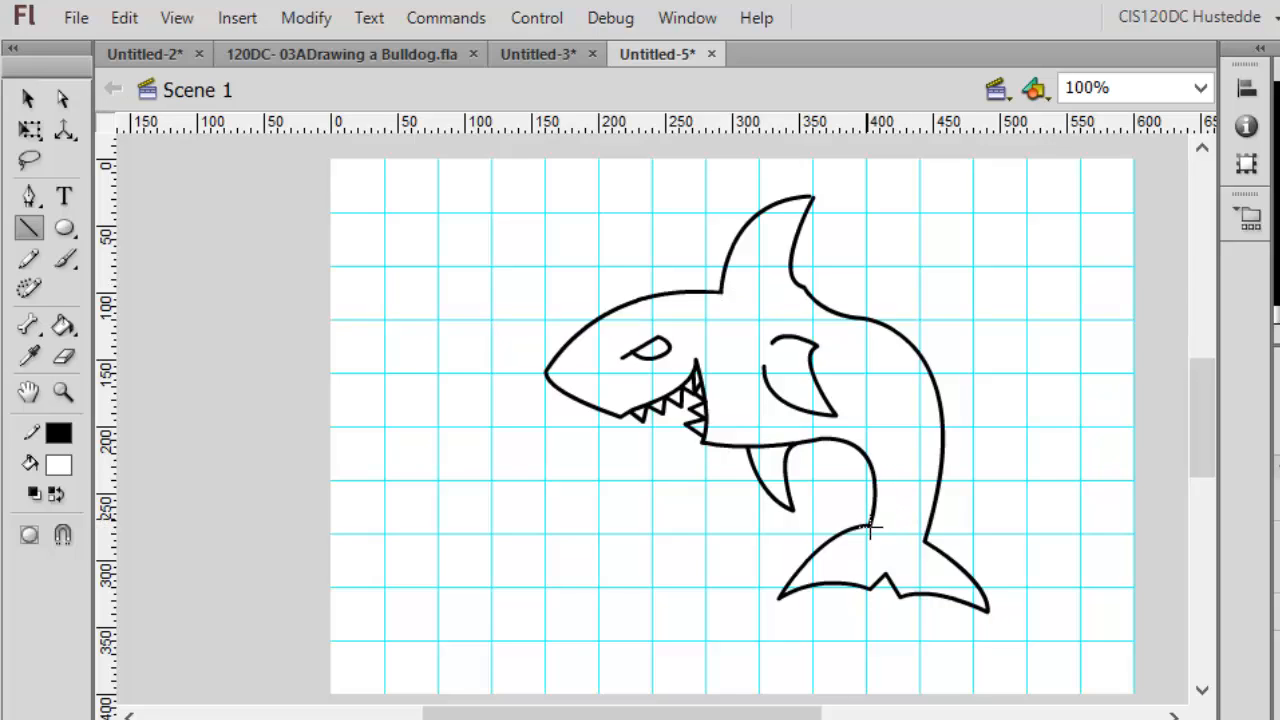
drag(907, 513, 870, 524)
drag(720, 292, 763, 288)
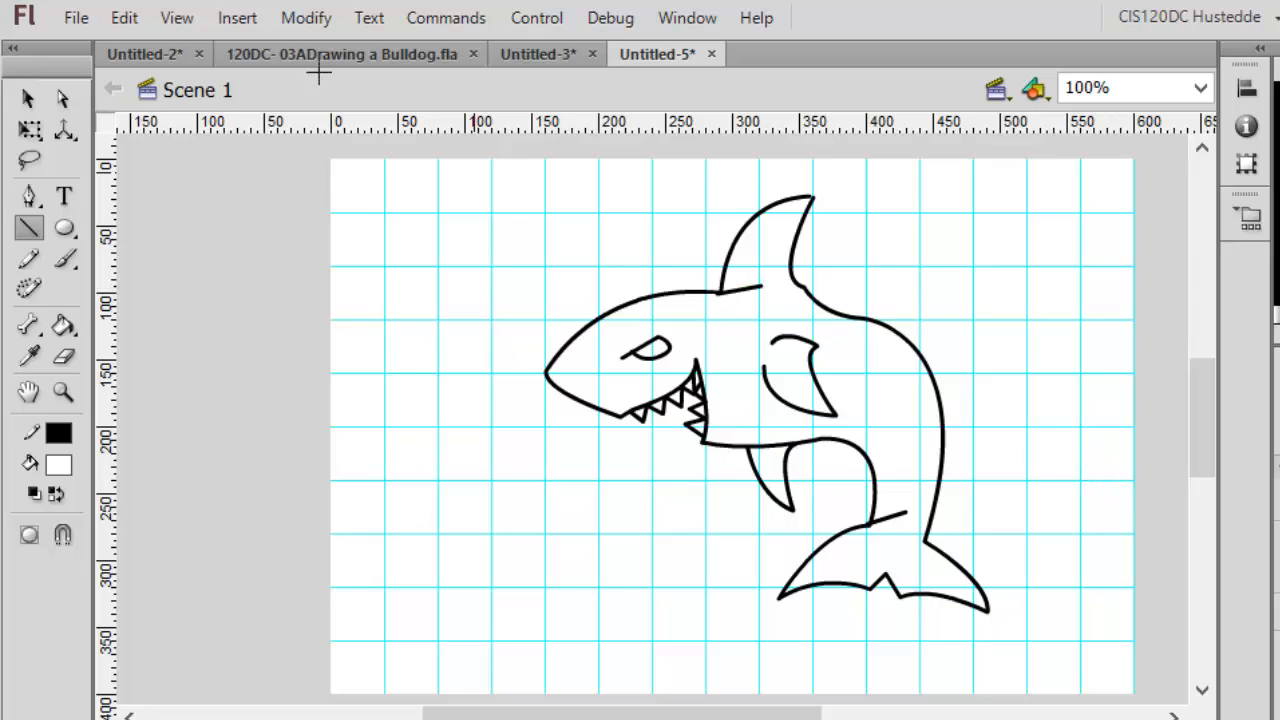
Step: Select the short line at the dorsal fin's base, nudge it slightly up and toward the tail, and deselect it
click(27, 99)
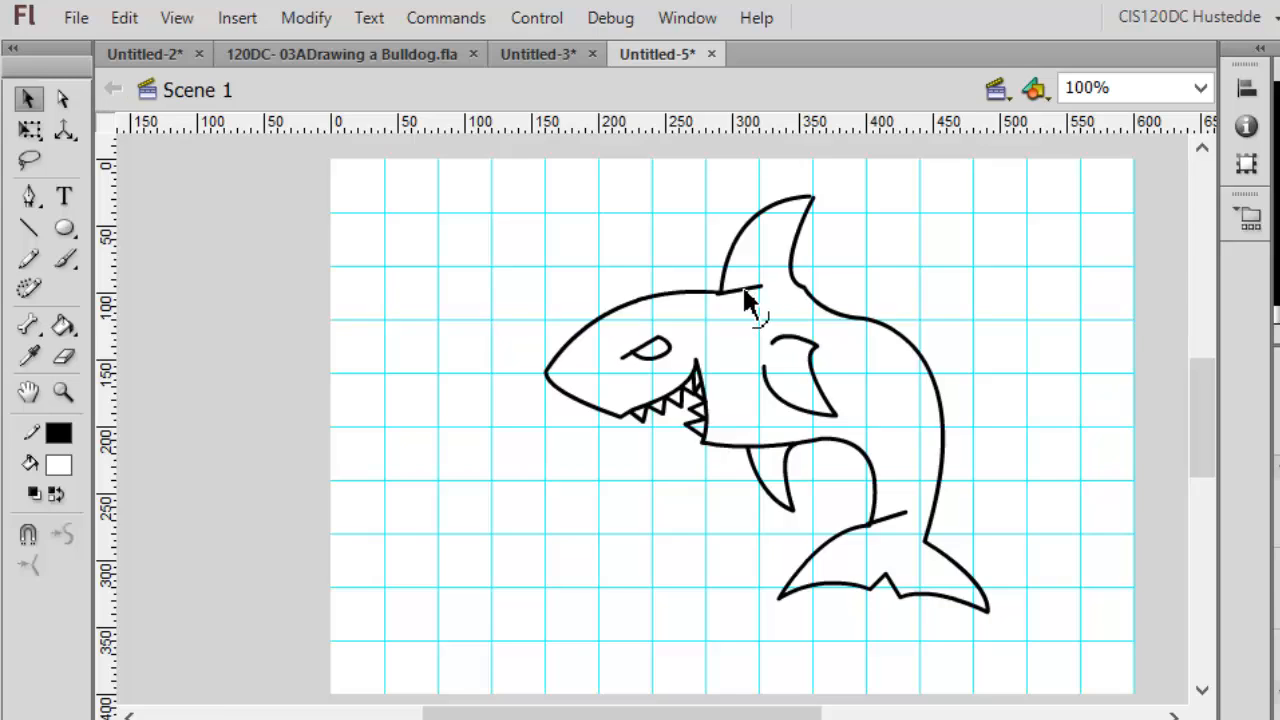
click(748, 290)
drag(745, 291, 749, 289)
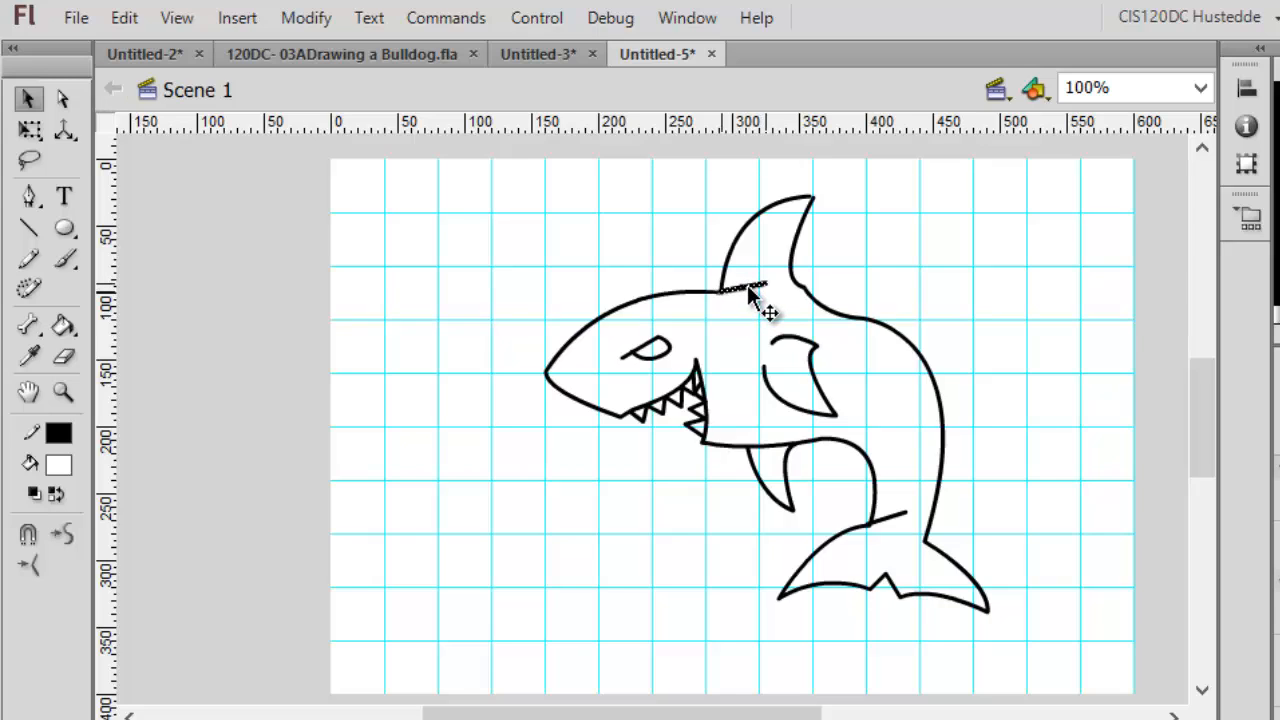
click(940, 296)
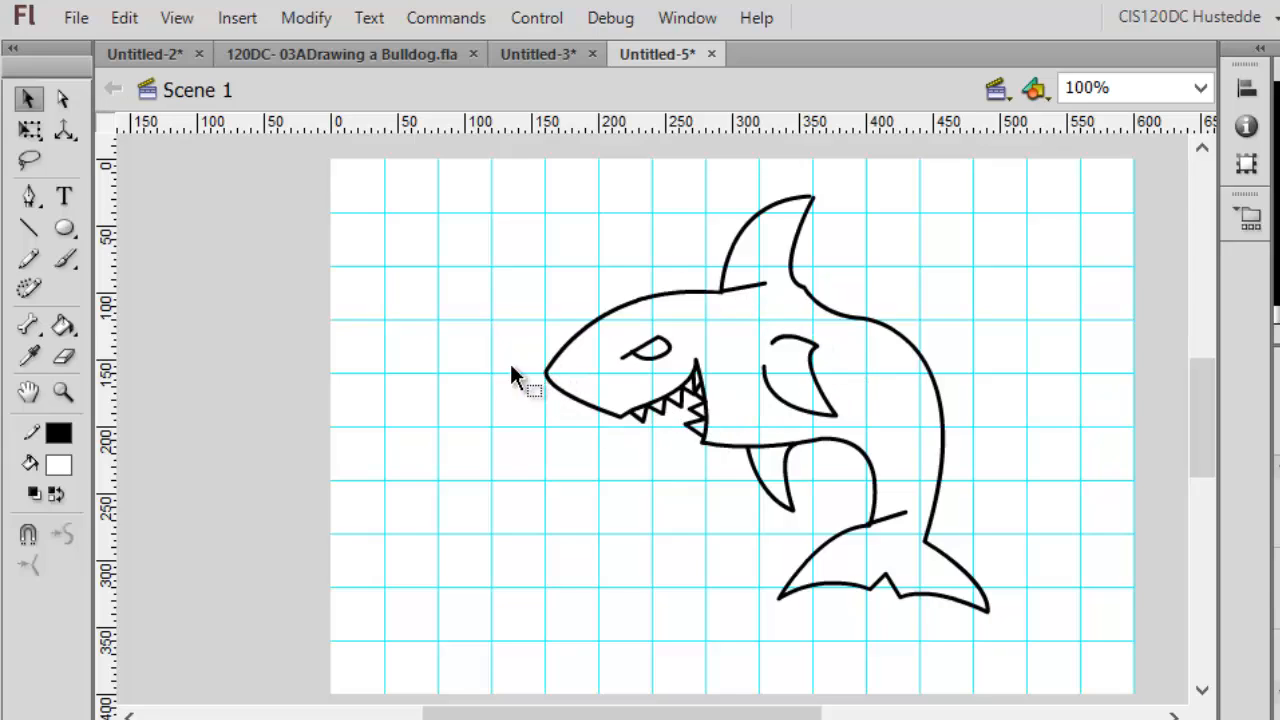
Step: Shift the whole body outline slightly down and forward, and pull the nose tip's anchor point forward to about x 125 with the Subselection tool
click(62, 98)
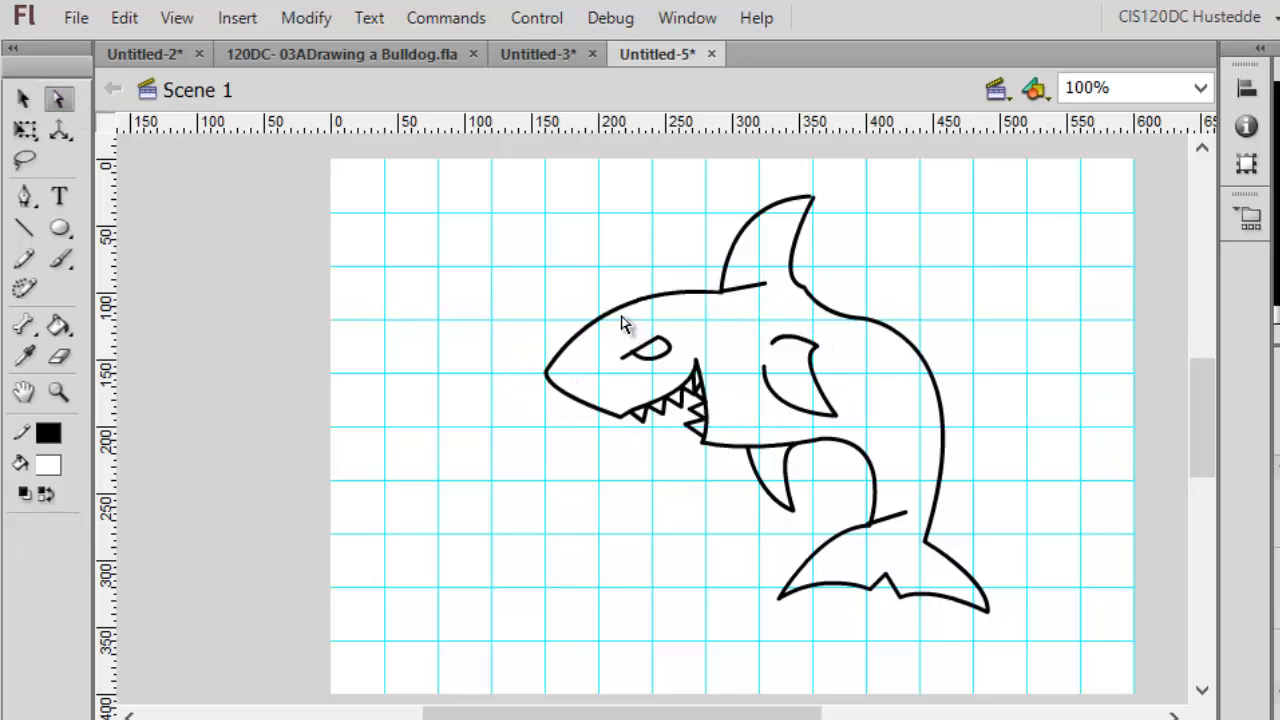
click(614, 312)
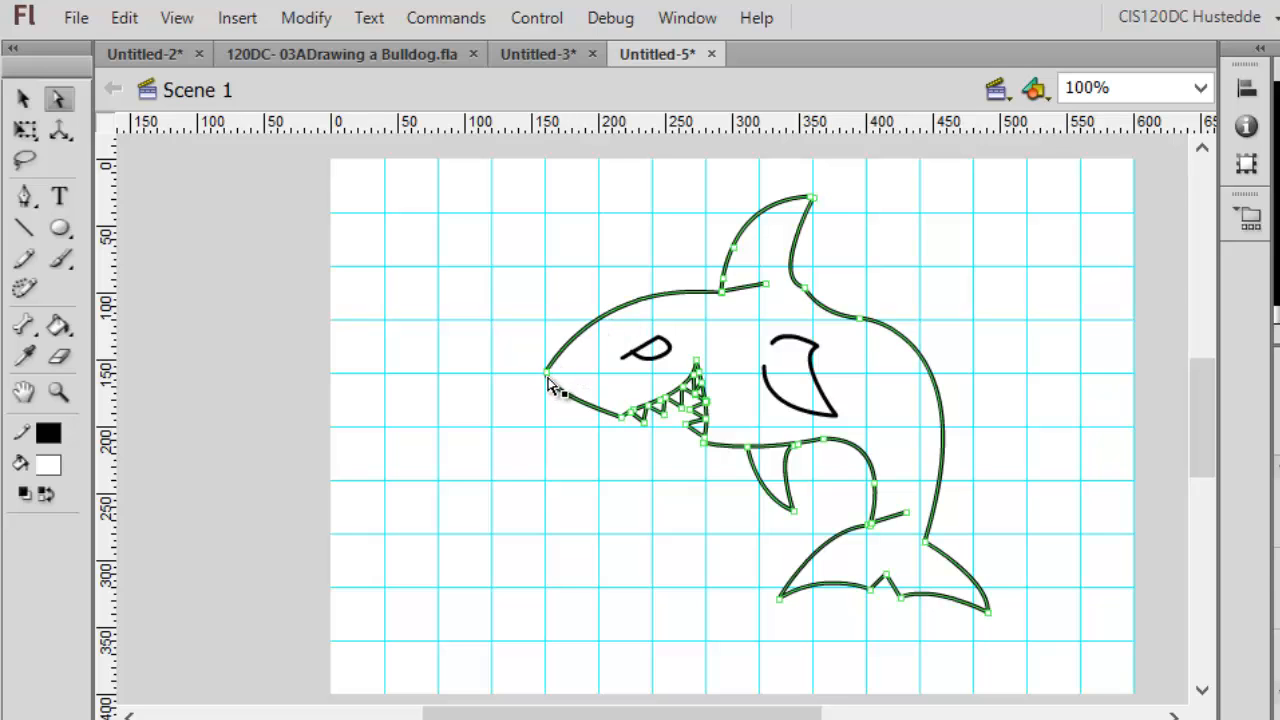
mouse_move(548, 385)
mouse_down()
mouse_move(590, 380)
mouse_move(552, 376)
mouse_move(529, 386)
mouse_move(538, 394)
mouse_up()
click(545, 455)
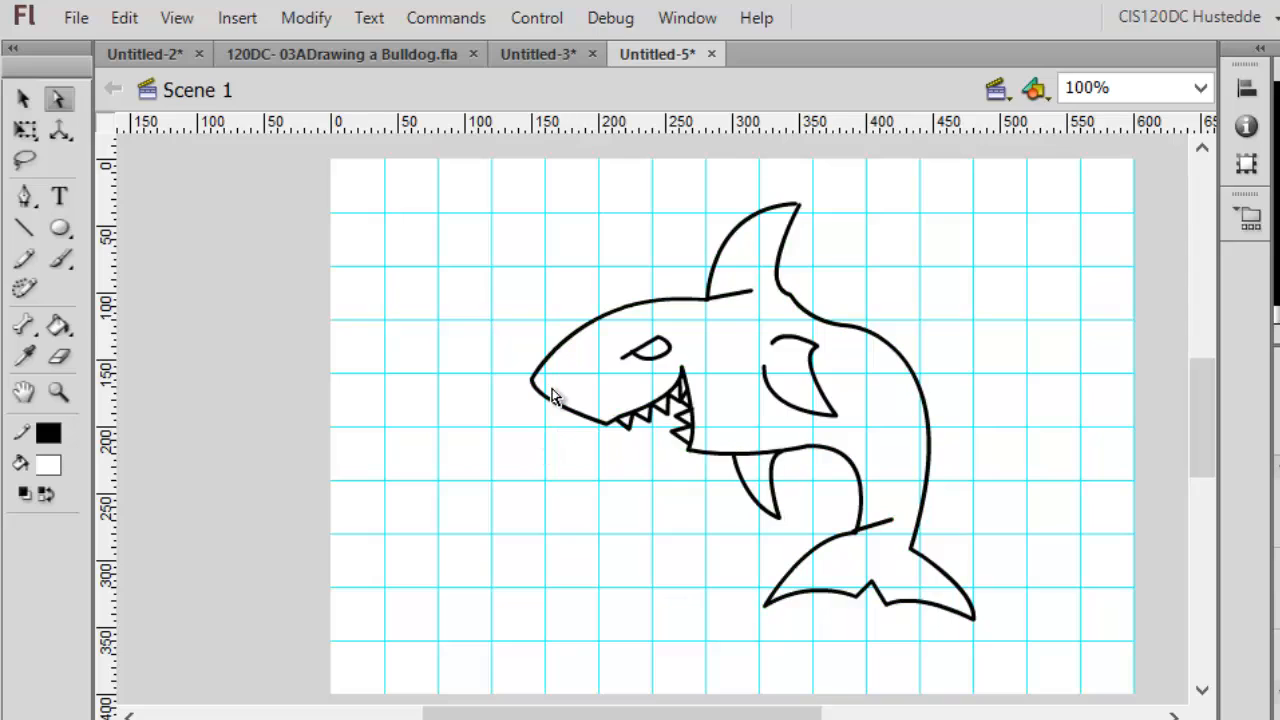
click(533, 388)
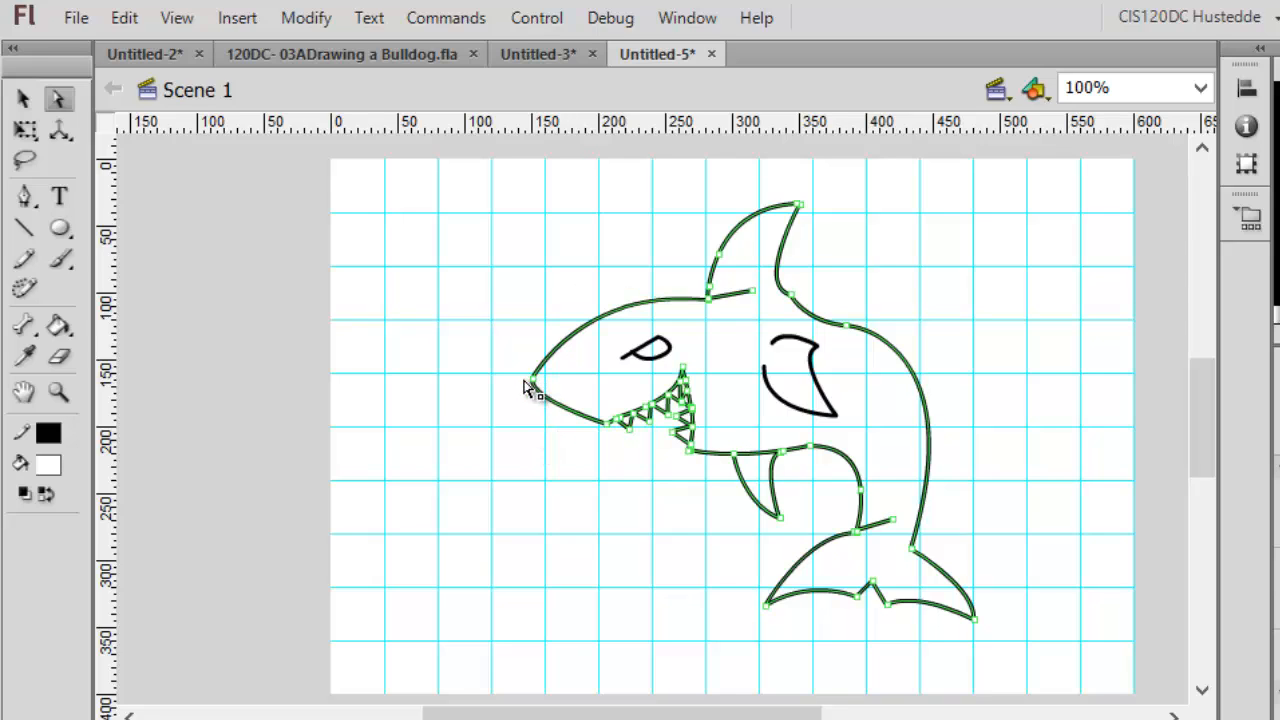
drag(531, 386, 500, 381)
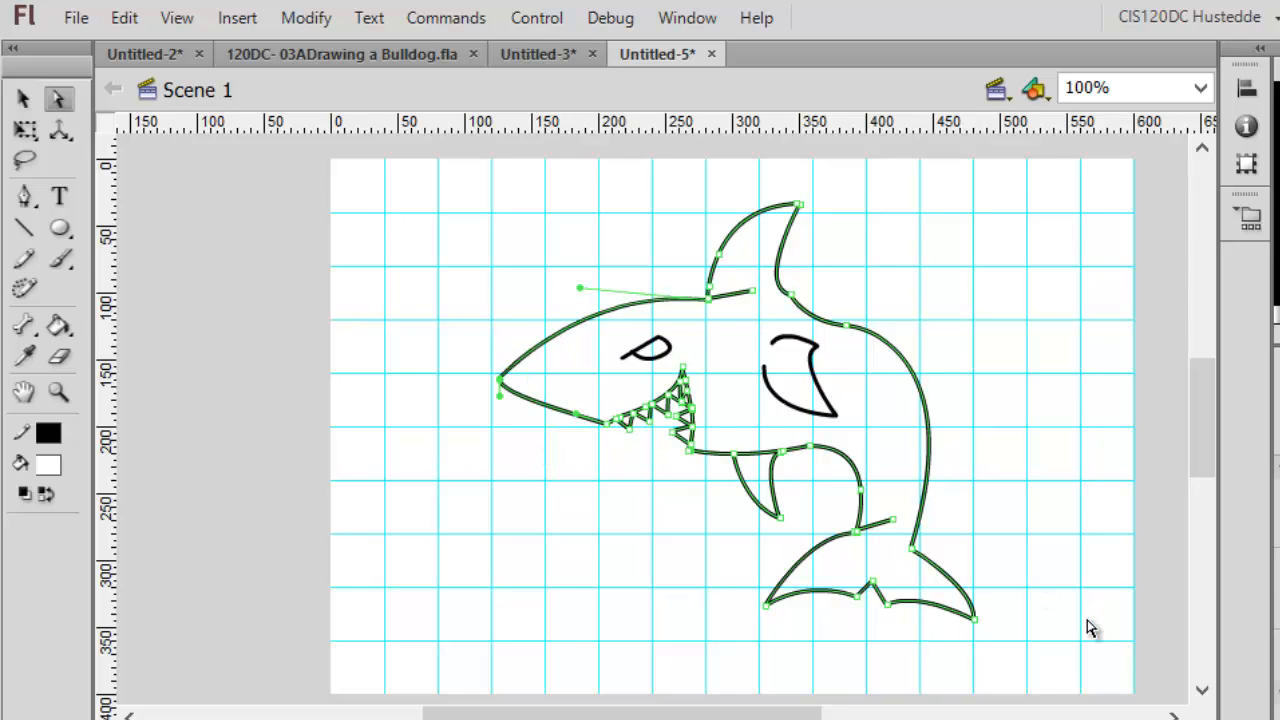
Step: Bend the short straight line at the dorsal fin's base into a downward-bulging curve
key(v)
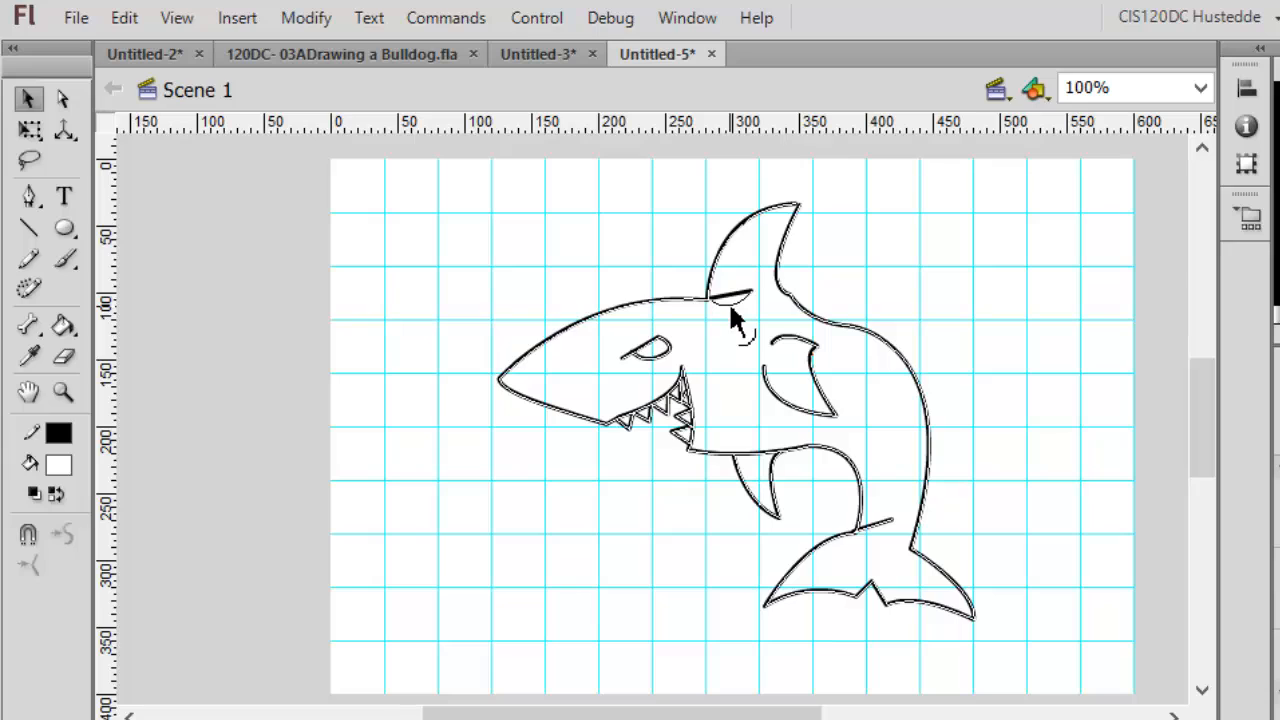
click(768, 318)
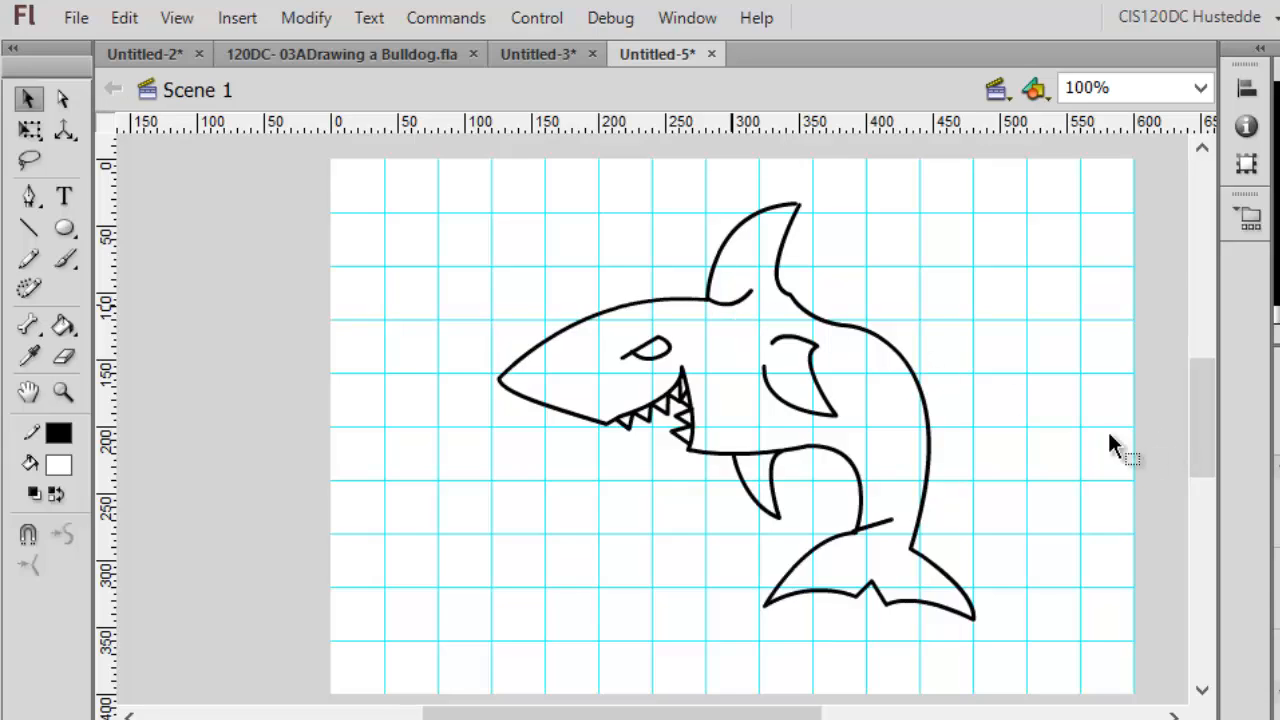
Step: Try moving the whole eye forward and slightly down toward the snout
double_click(655, 350)
drag(650, 352, 605, 362)
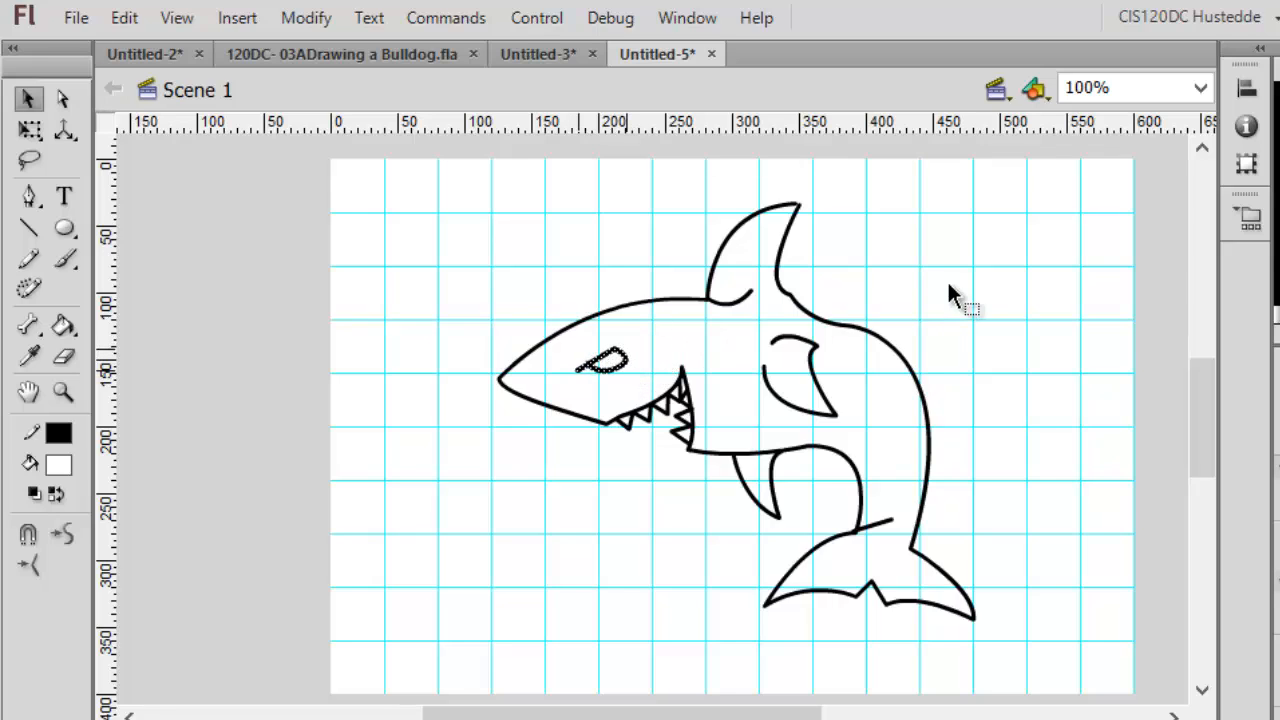
click(973, 276)
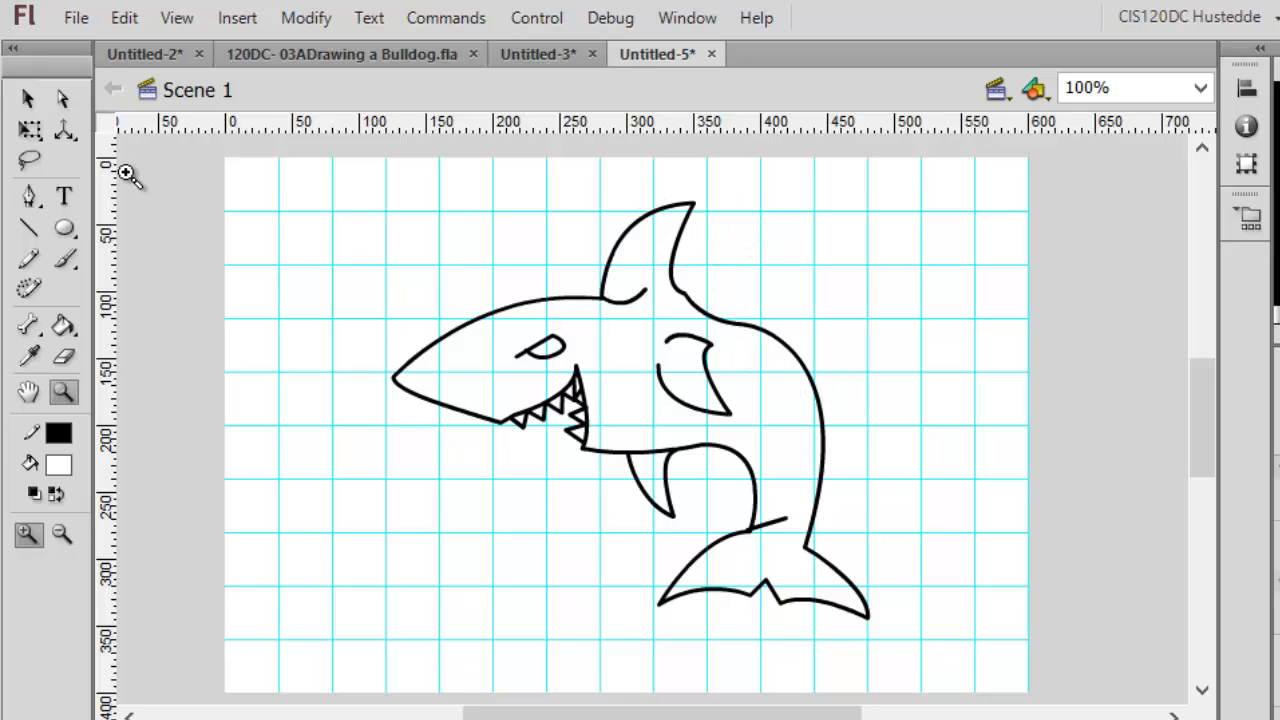
Step: Select the body outline at the dorsal fin to show its anchor points for editing
click(62, 99)
click(682, 250)
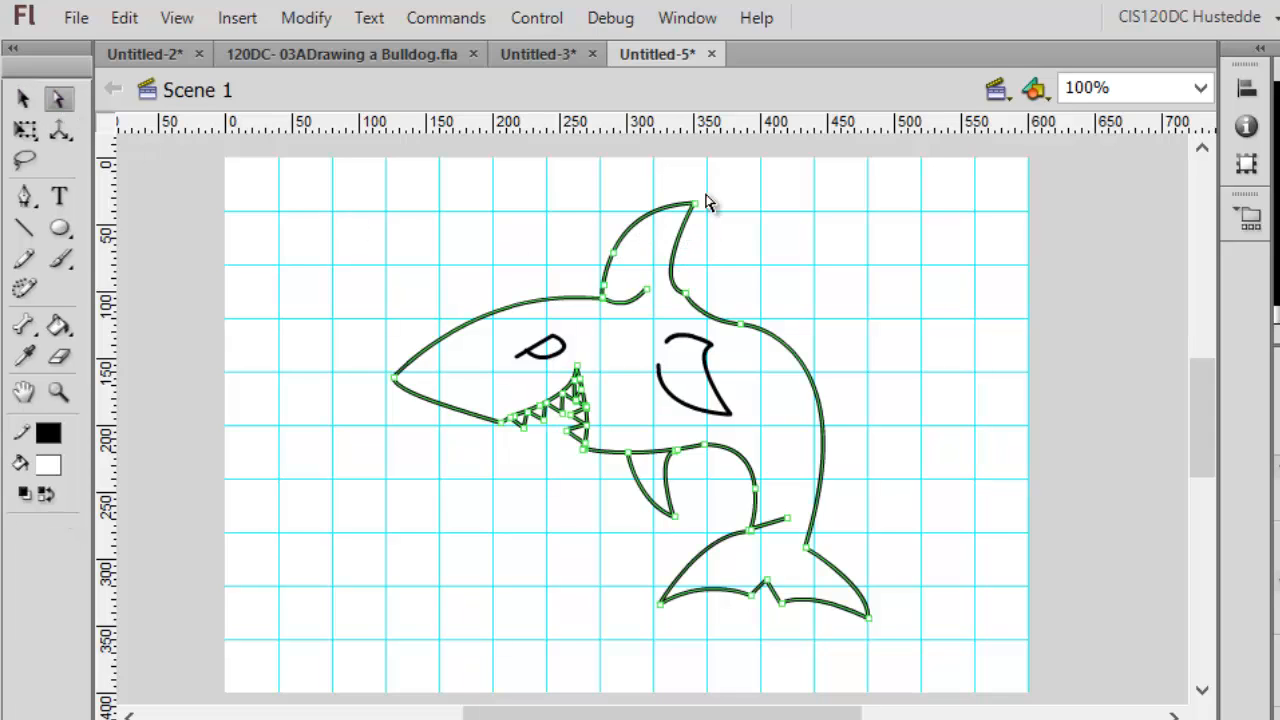